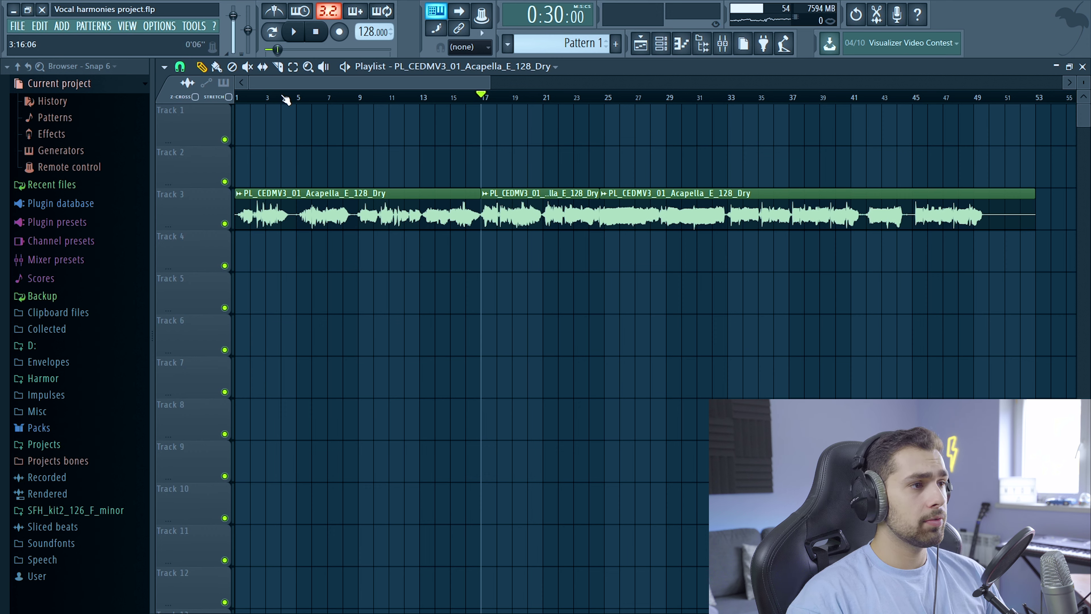
- Play the acapella on Track 3 from bar 5 and from bar 17
left_click(297, 98)
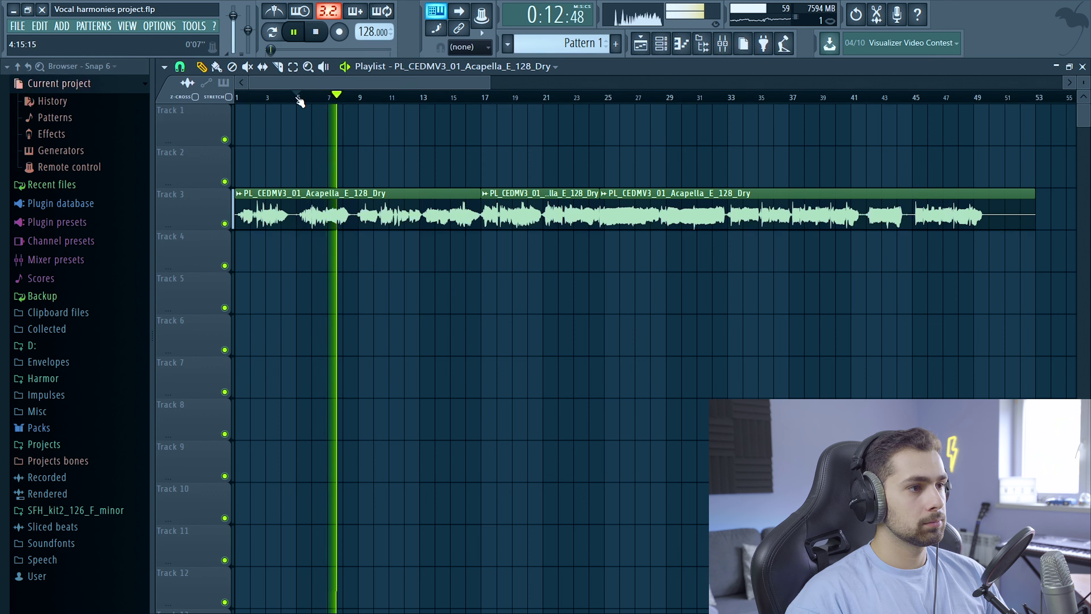
left_click(484, 99)
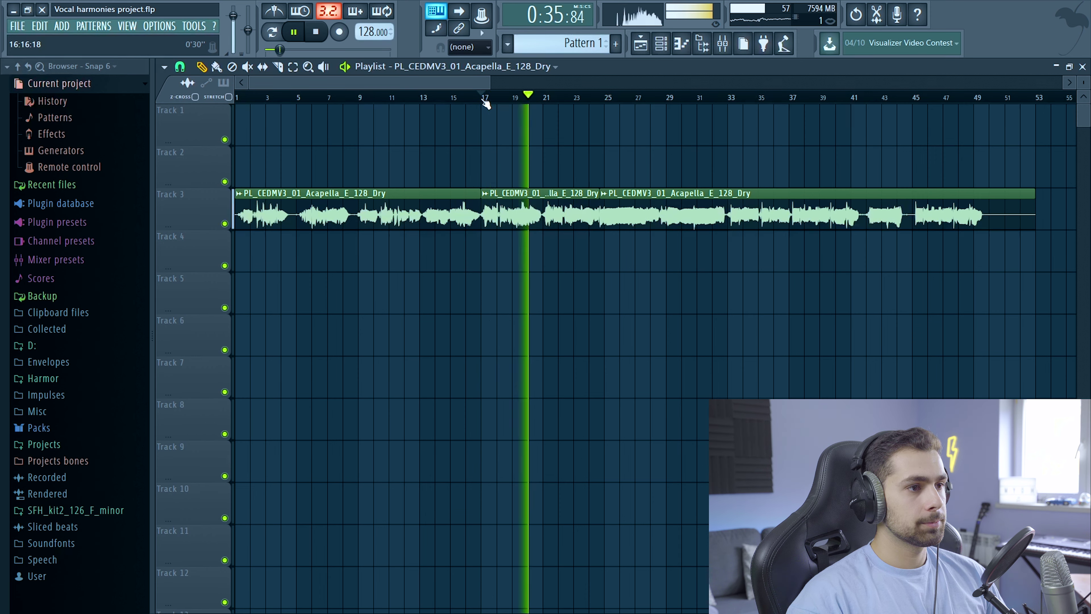
key("space")
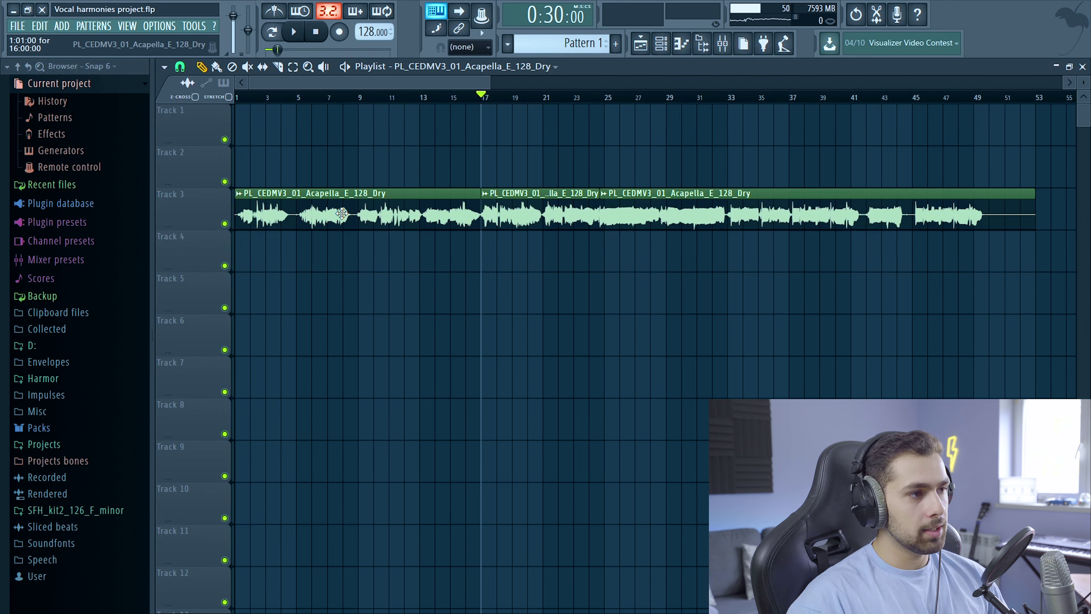
- Delete the first and last acapella clips on Track 3 and audition the remaining clip at bar 17
right_click(346, 215)
right_click(801, 214)
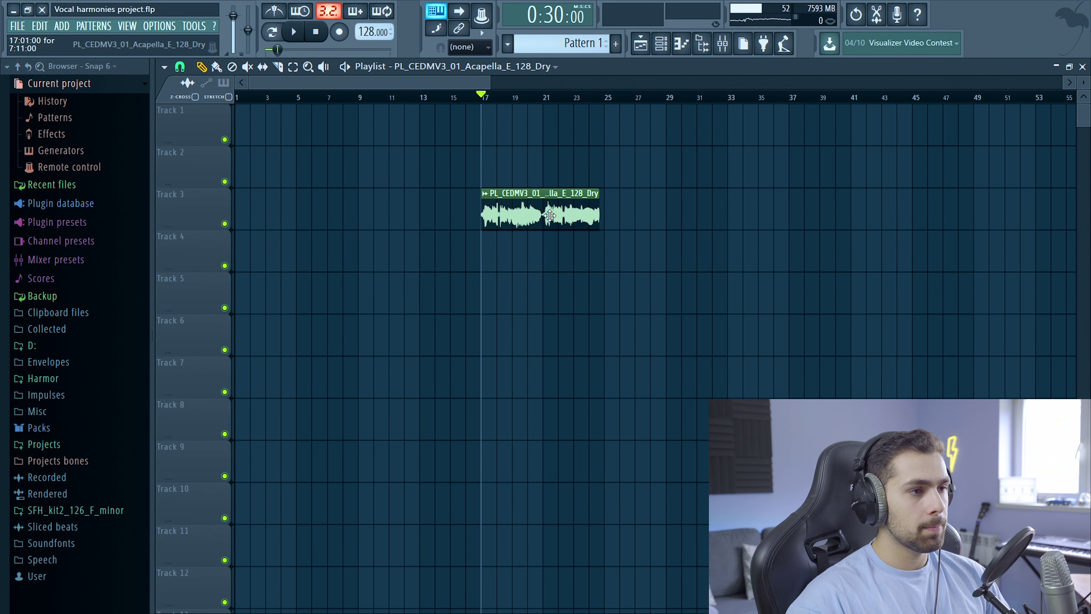
key("space")
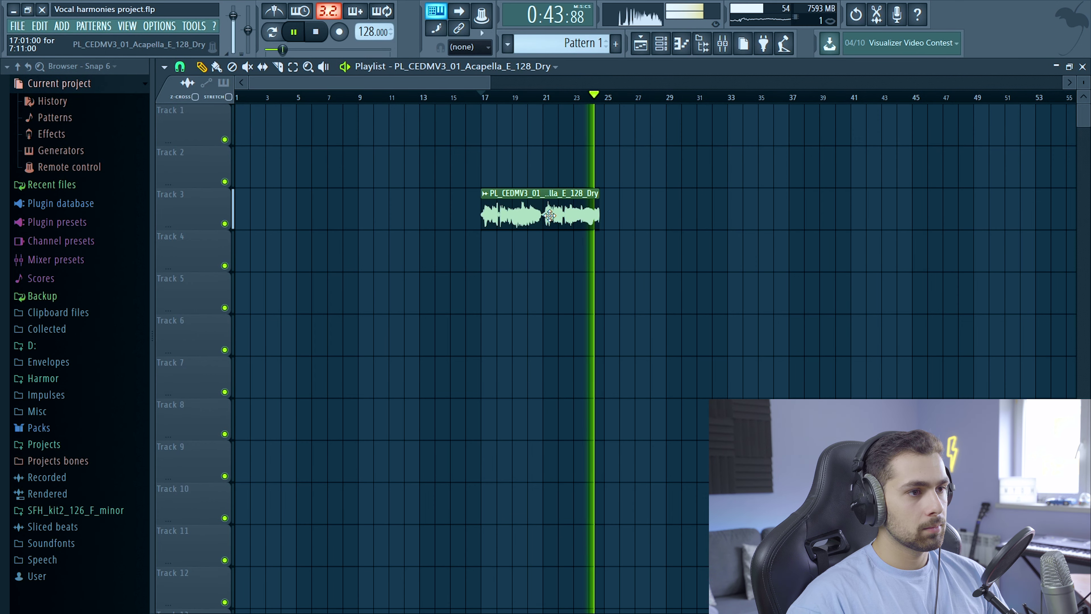
key("space")
scroll(550, 216, "up", 2)
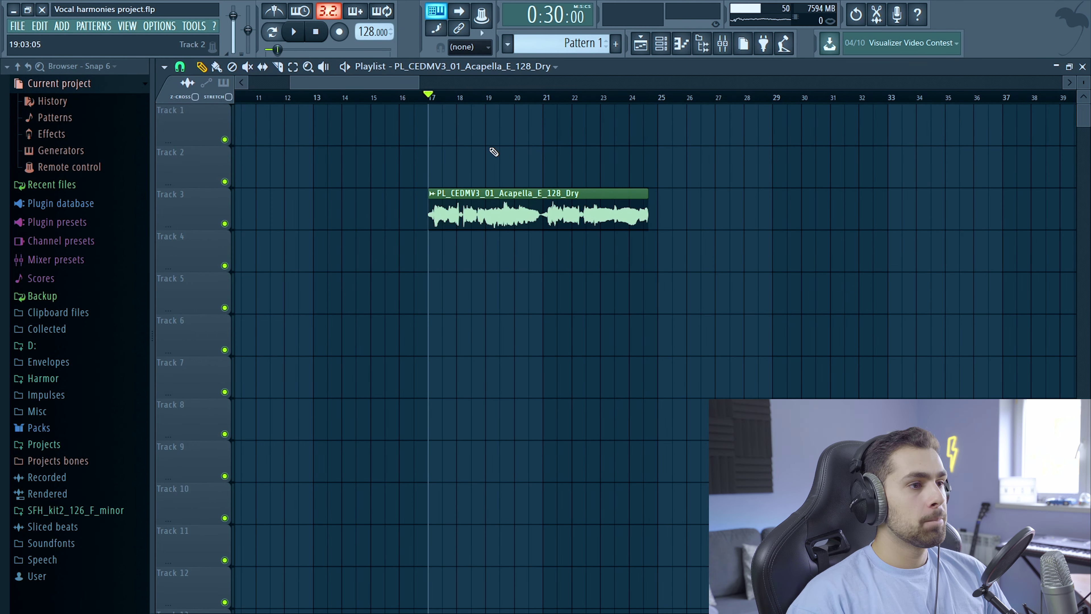
- Examine the acapella's channel settings, its mixer track and the Fruity parametric EQ 2 curve on it
double_click(555, 219)
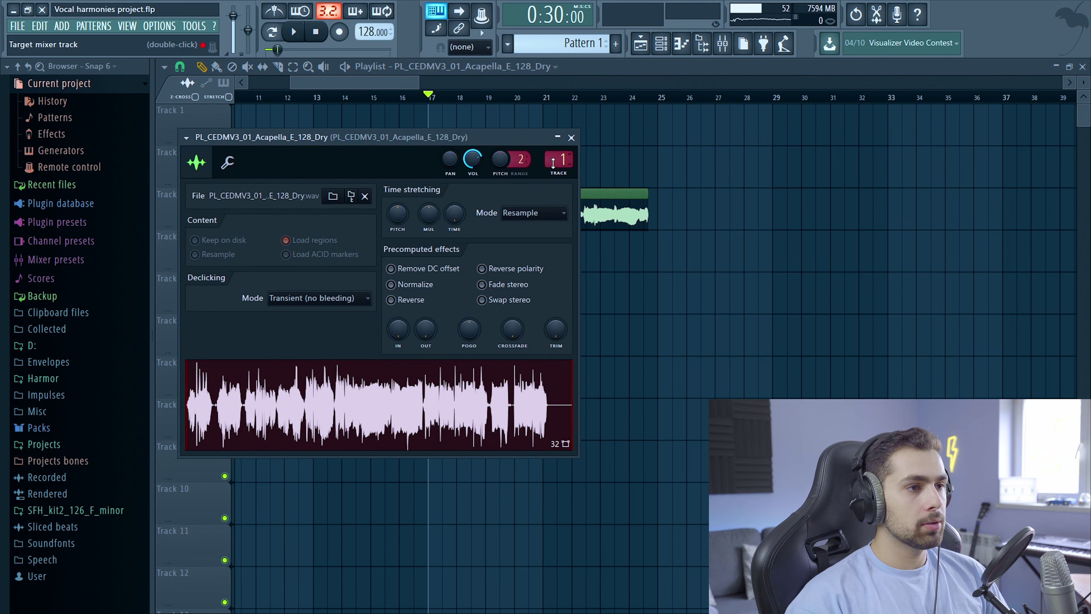
double_click(554, 160)
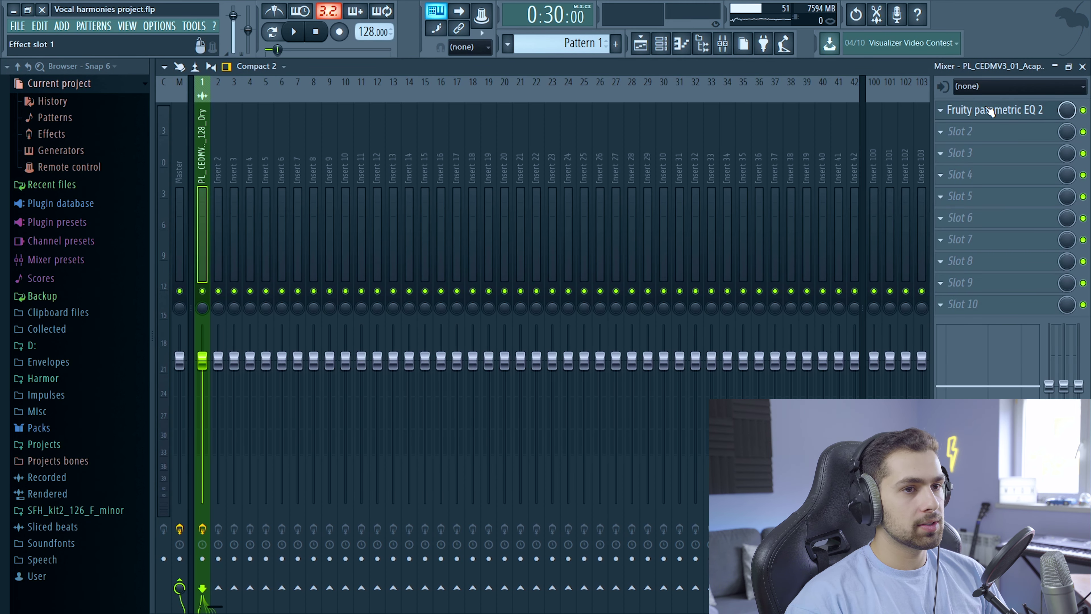
left_click(987, 112)
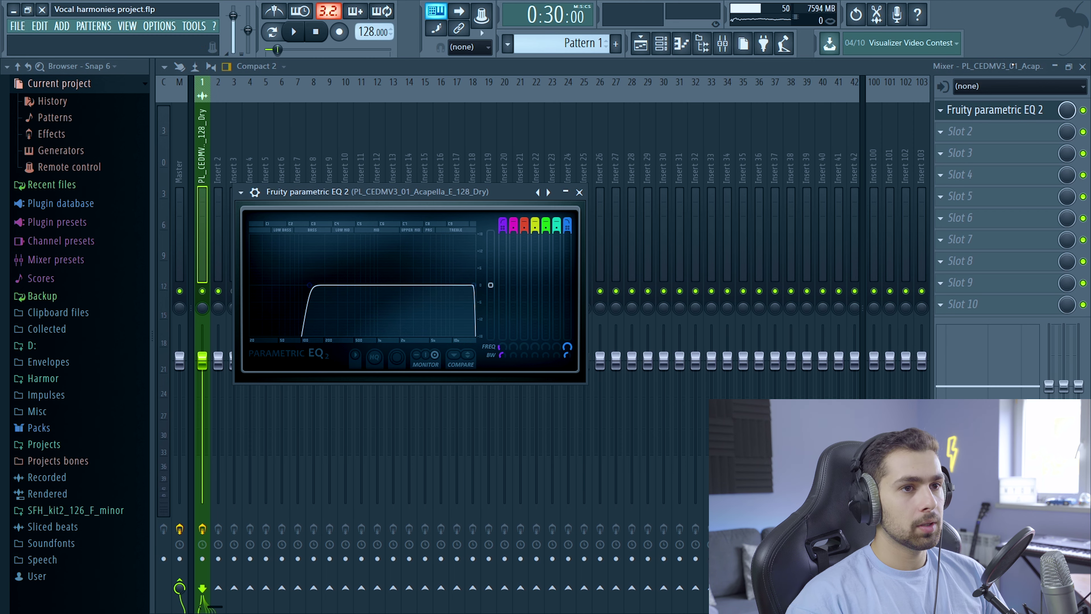
left_click(1055, 67)
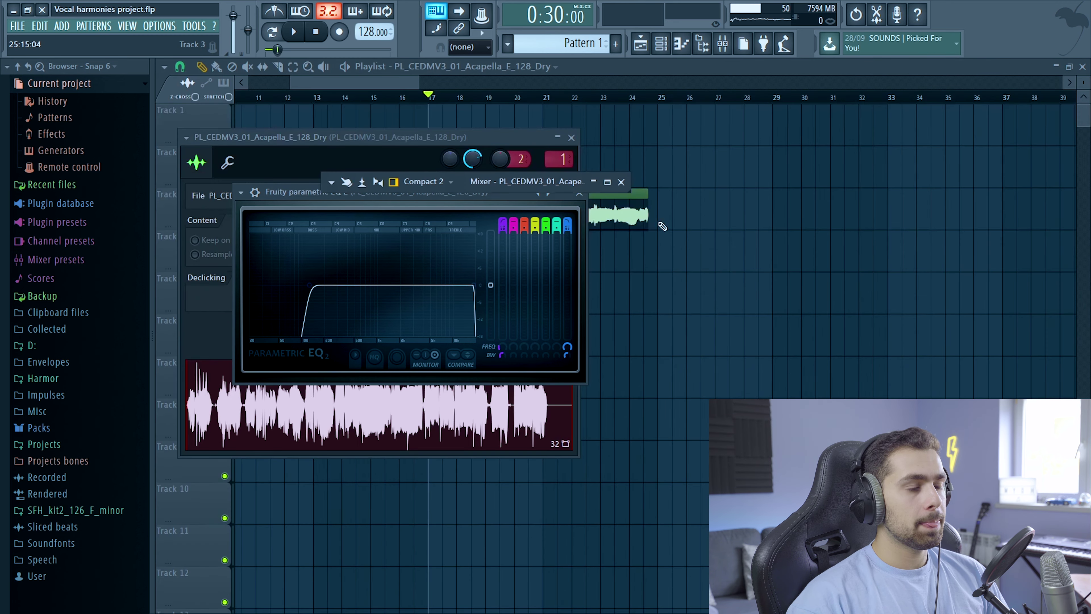
left_click(621, 182)
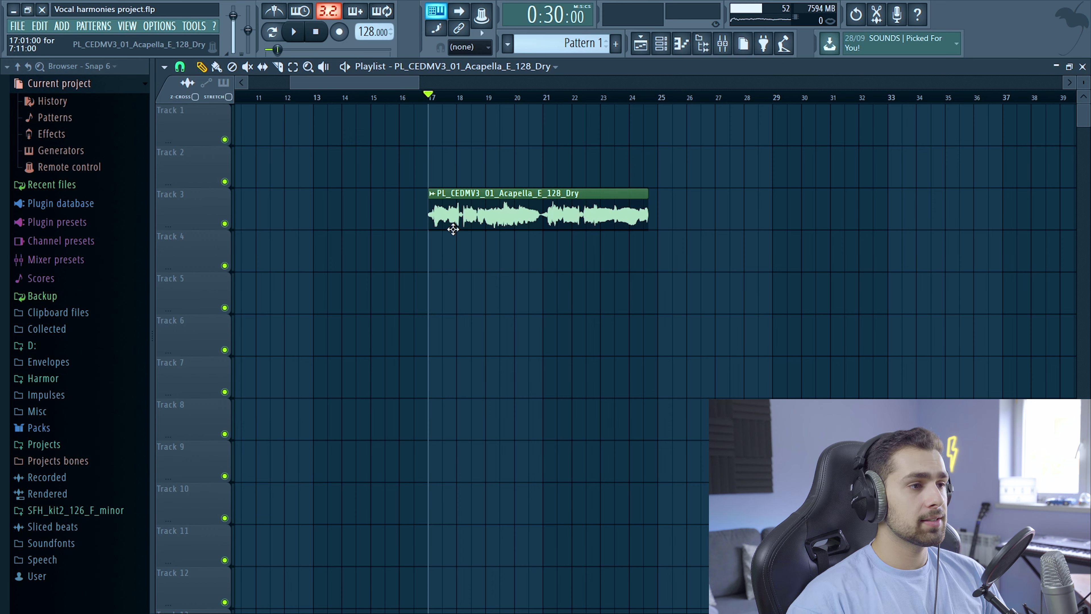
- Copy the acapella clip onto Track 4 at bar 17 and make the copy unique
left_click(438, 249)
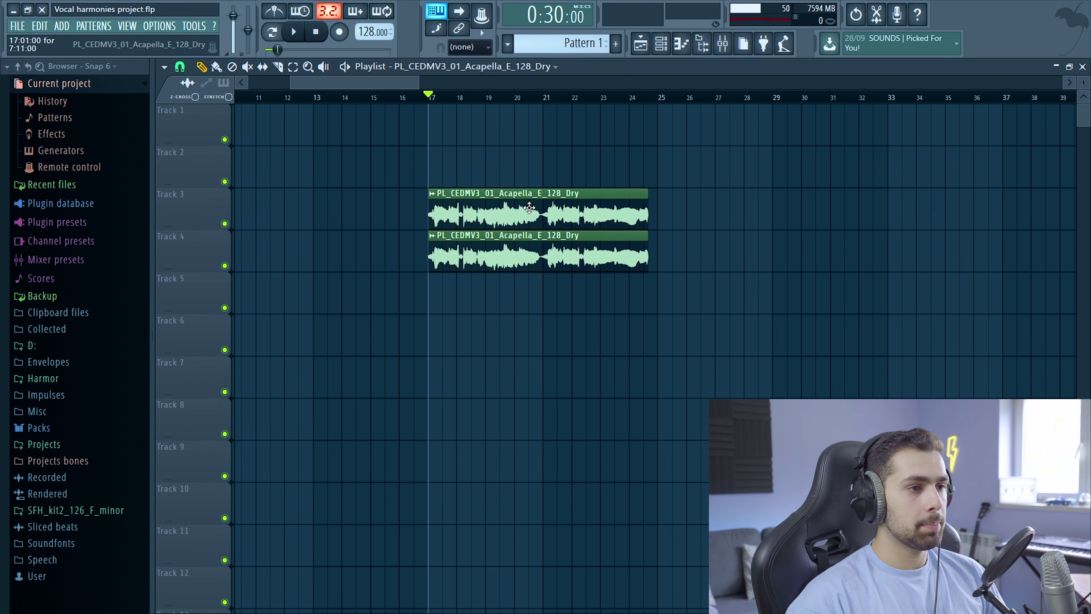
right_click(432, 239)
key("m")
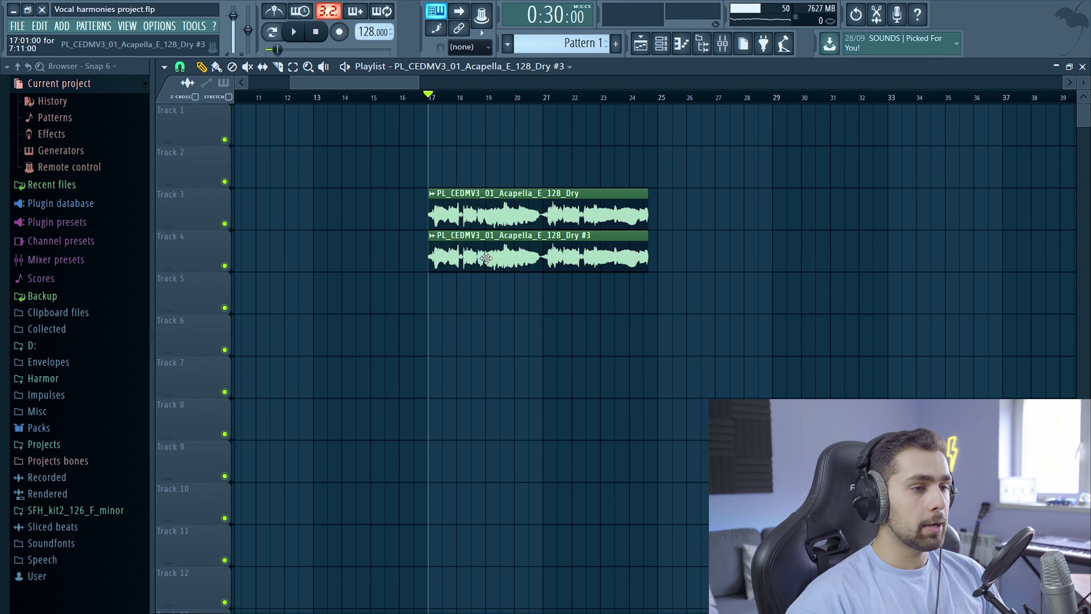
- Raise the Track 4 clip's formant factor slightly above centre with the time stretcher / pitch shifter and replace the clip with the processed sample
right_click(433, 246)
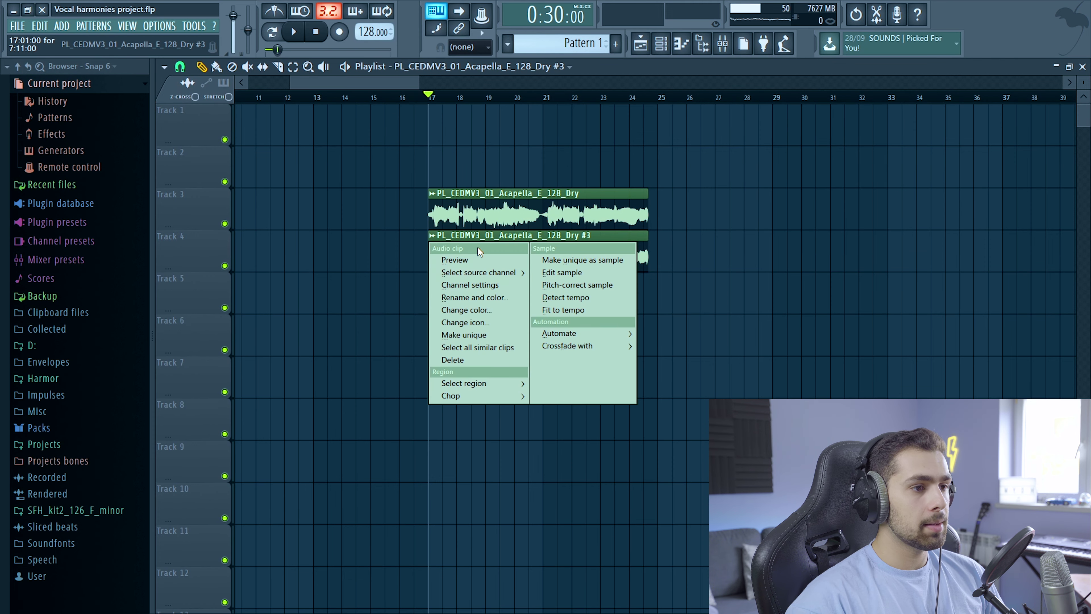
left_click(573, 273)
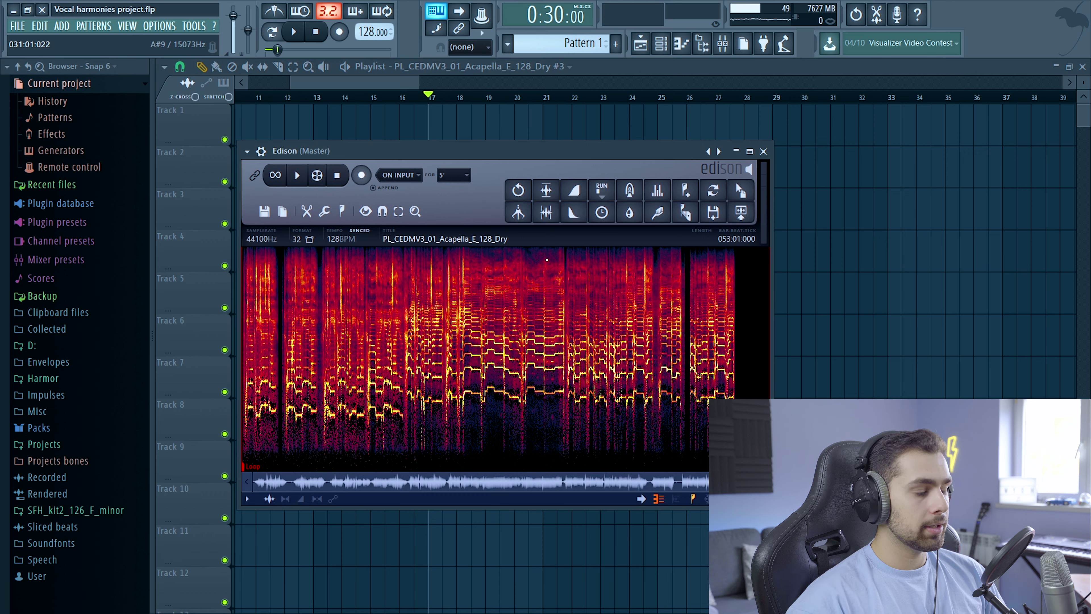
key("alt+t")
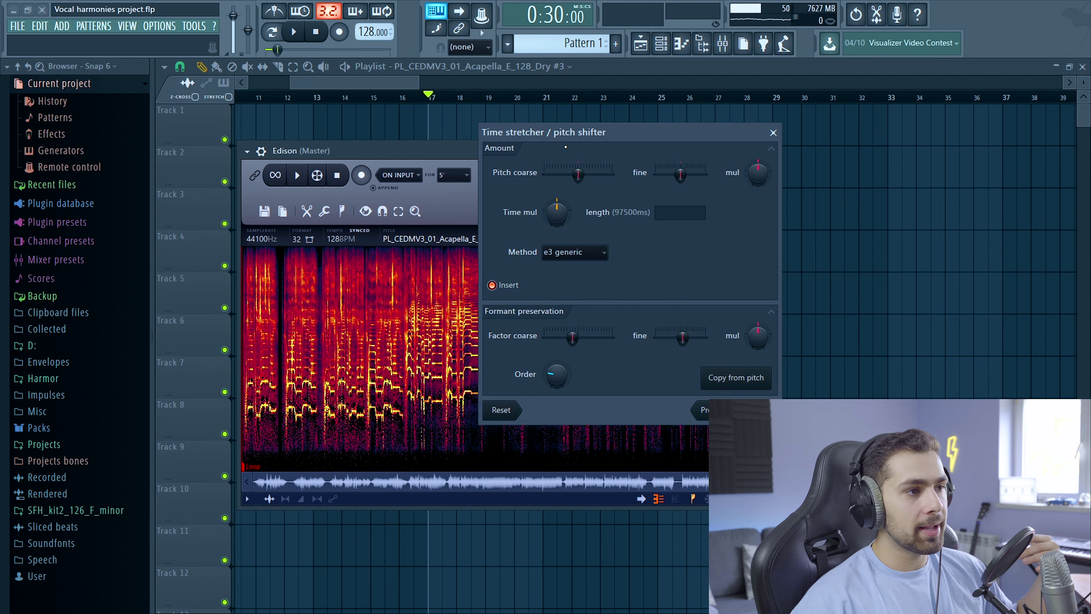
left_click_drag(573, 337, 577, 337)
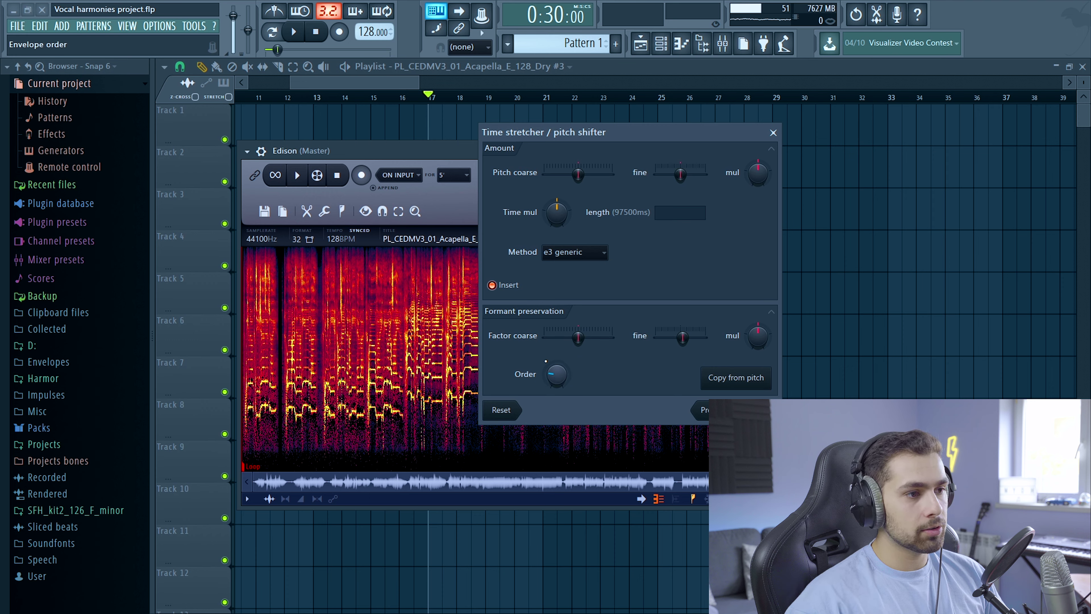
left_click_drag(585, 344, 588, 343)
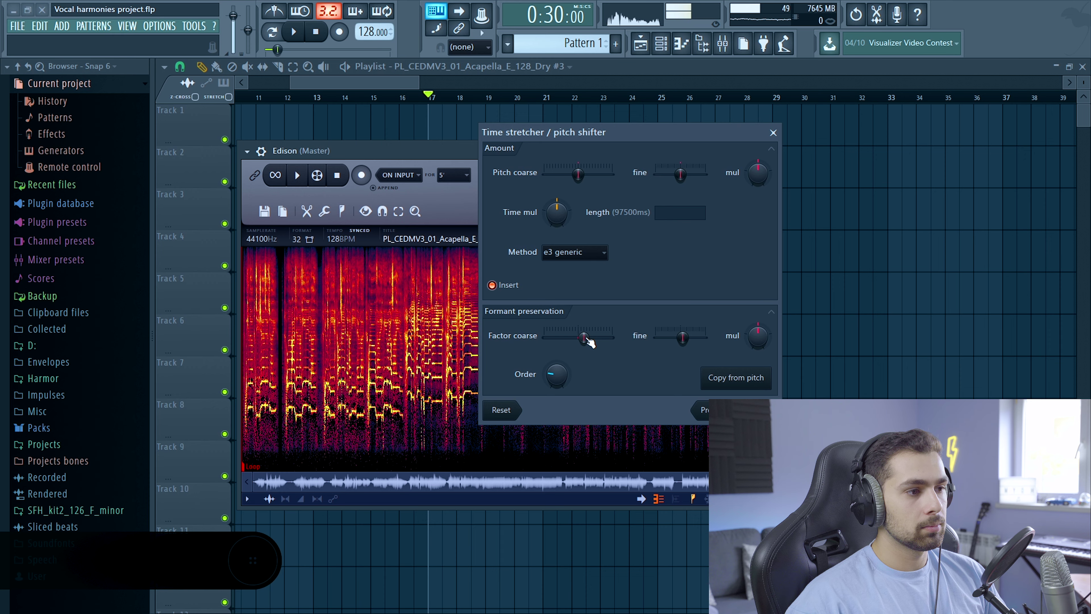
left_click(752, 410)
left_click(756, 410)
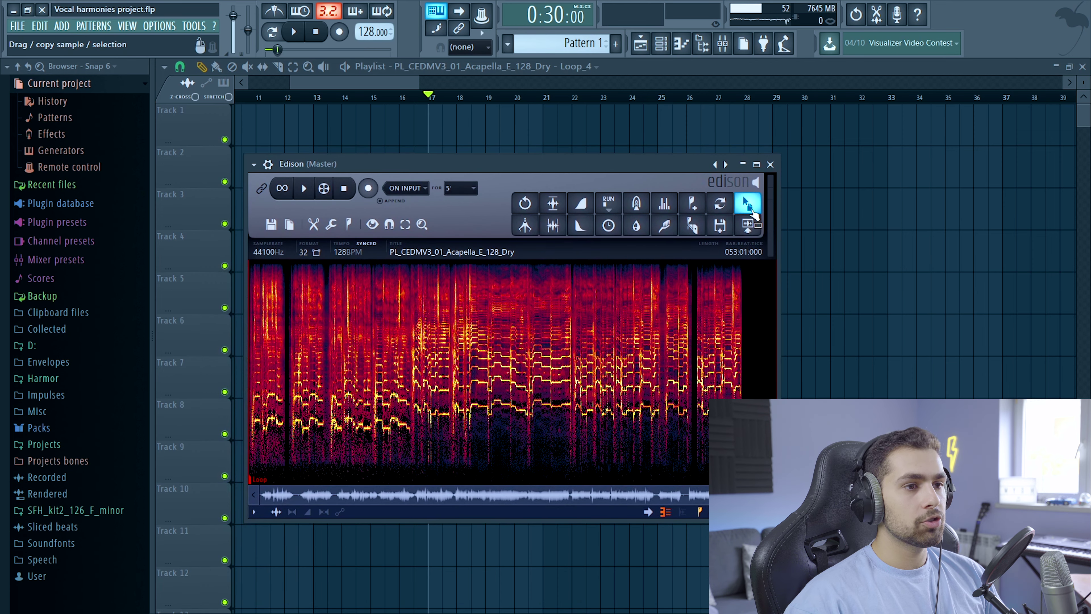
left_click_drag(746, 205, 824, 258)
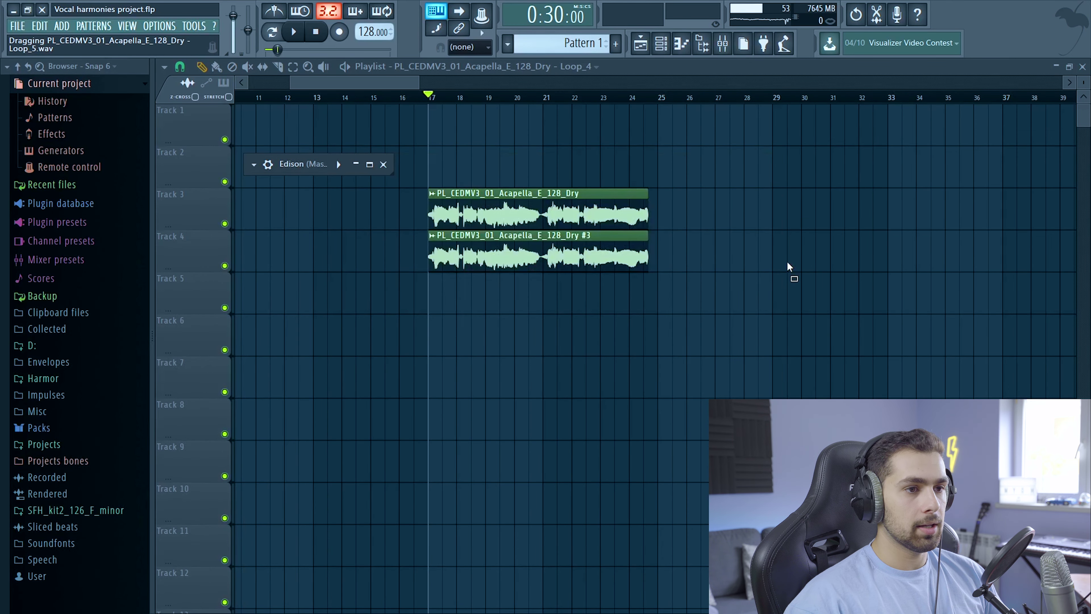
left_click_drag(465, 253, 448, 244)
- Solo Track 3 and Track 4 in turn to compare the original vocal with the formant-shifted copy
left_click(226, 223, "ctrl")
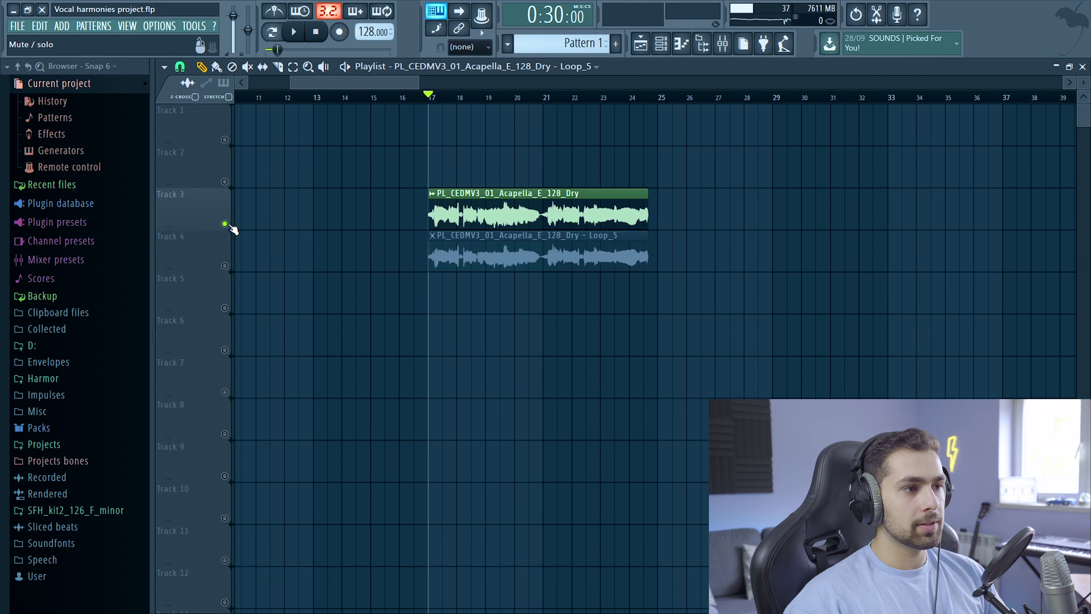
key("space")
key("space")
left_click(225, 266, "ctrl")
key("space")
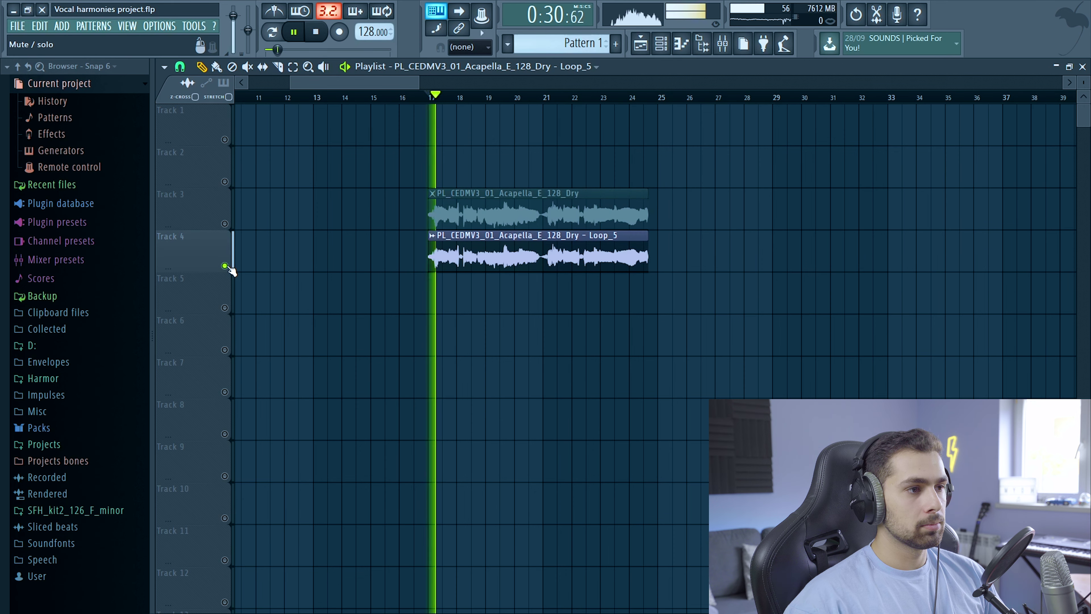
key("space")
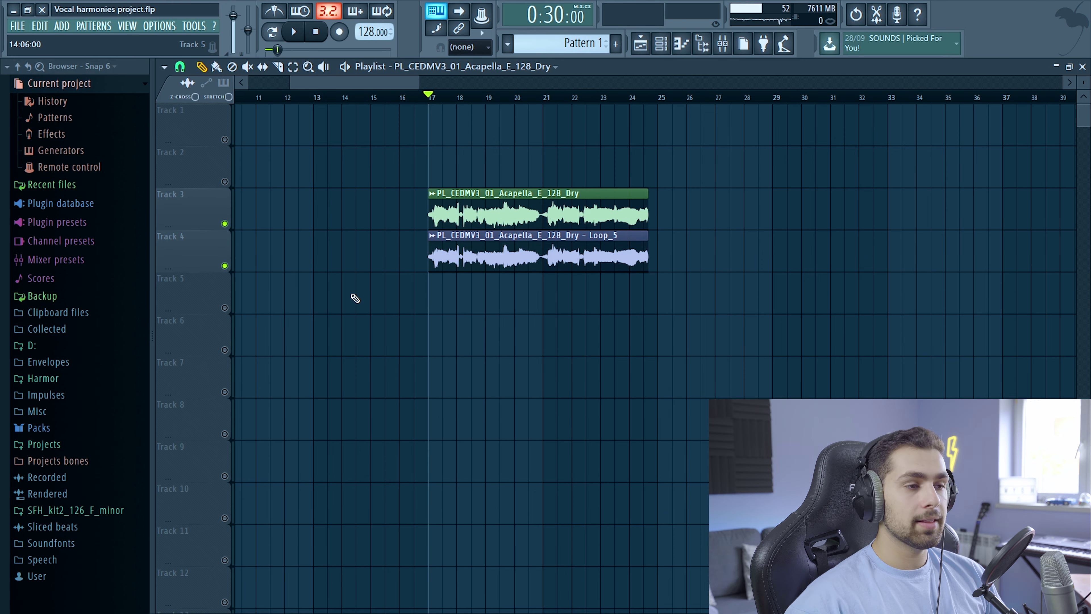
- Place a unique copy of the original acapella clip on Track 5 at bar 17 and unmute that track
left_click(437, 298)
left_click(225, 309)
right_click(435, 284)
left_click(464, 376)
- Lower the Track 5 clip's formant factor slightly below centre with the time stretcher / pitch shifter and replace the clip with the processed sample
right_click(434, 284)
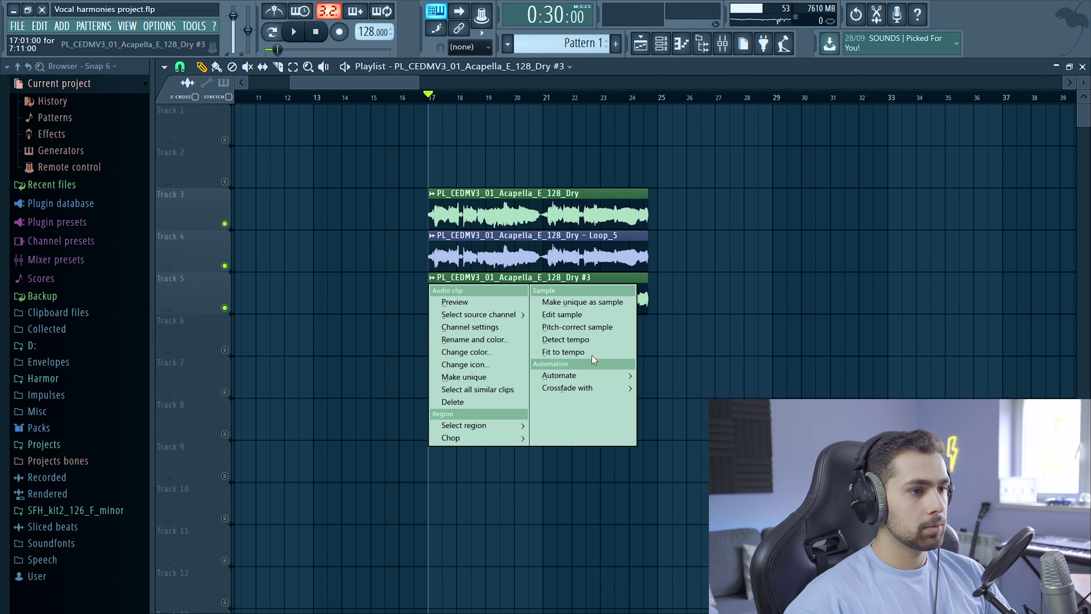
left_click(565, 315)
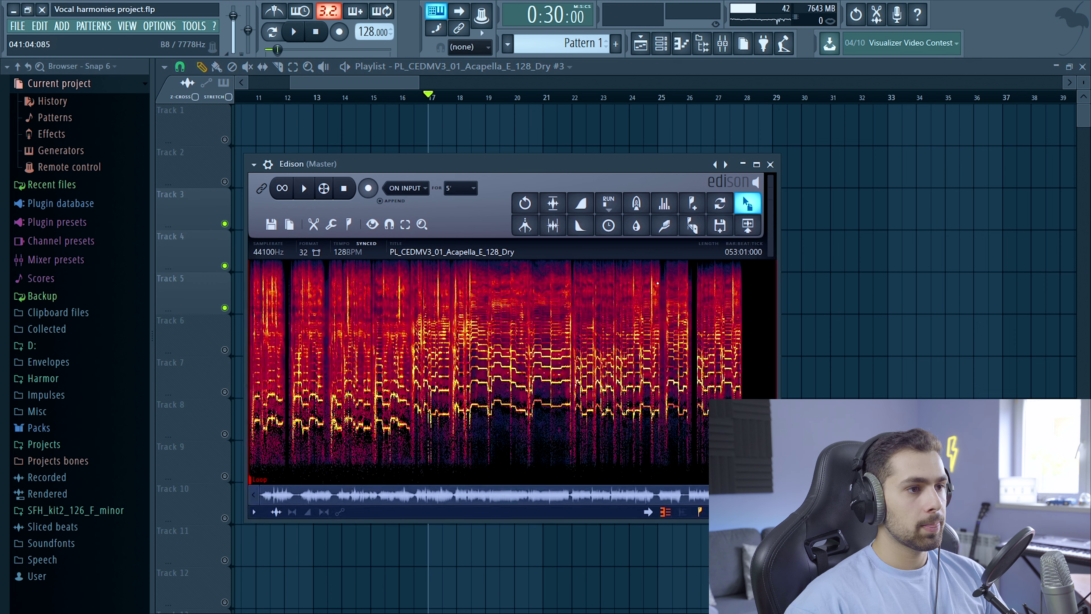
key("alt+t")
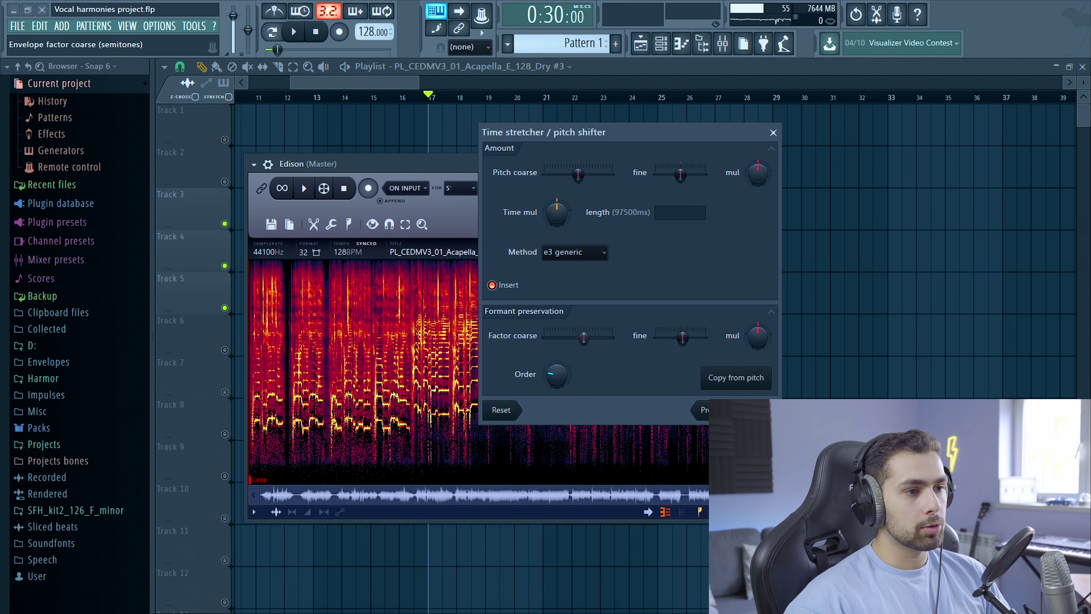
left_click_drag(584, 337, 579, 337)
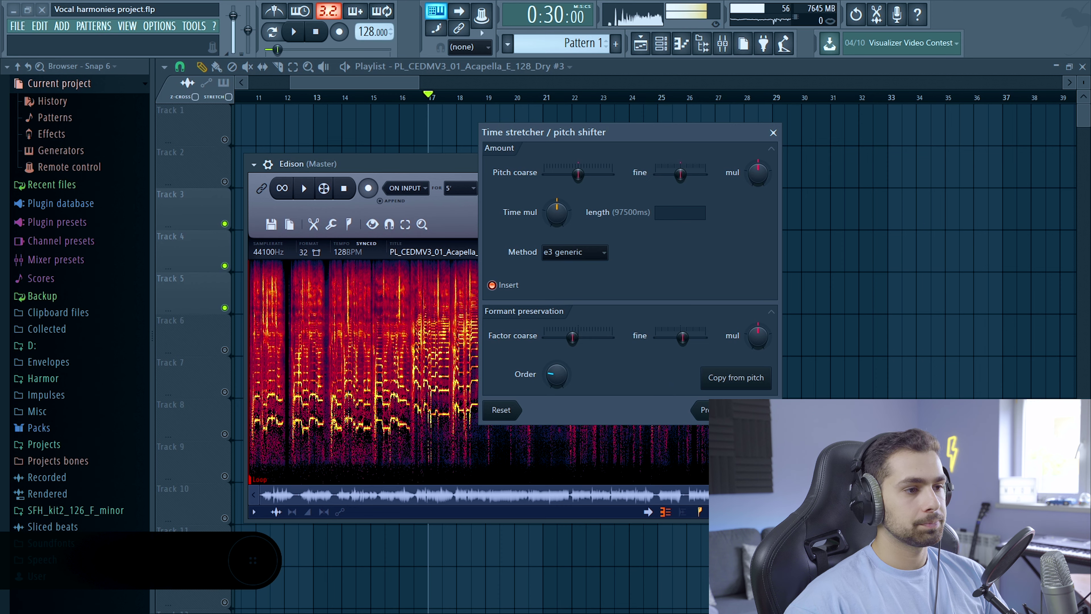
left_click(757, 410)
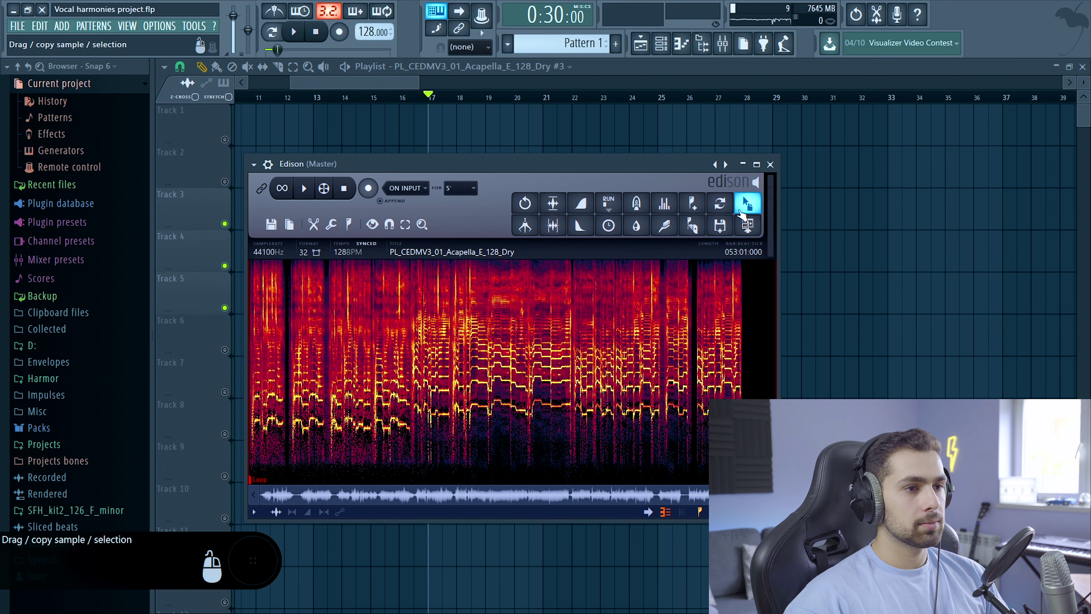
left_click_drag(748, 203, 806, 190)
left_click_drag(470, 279, 470, 280)
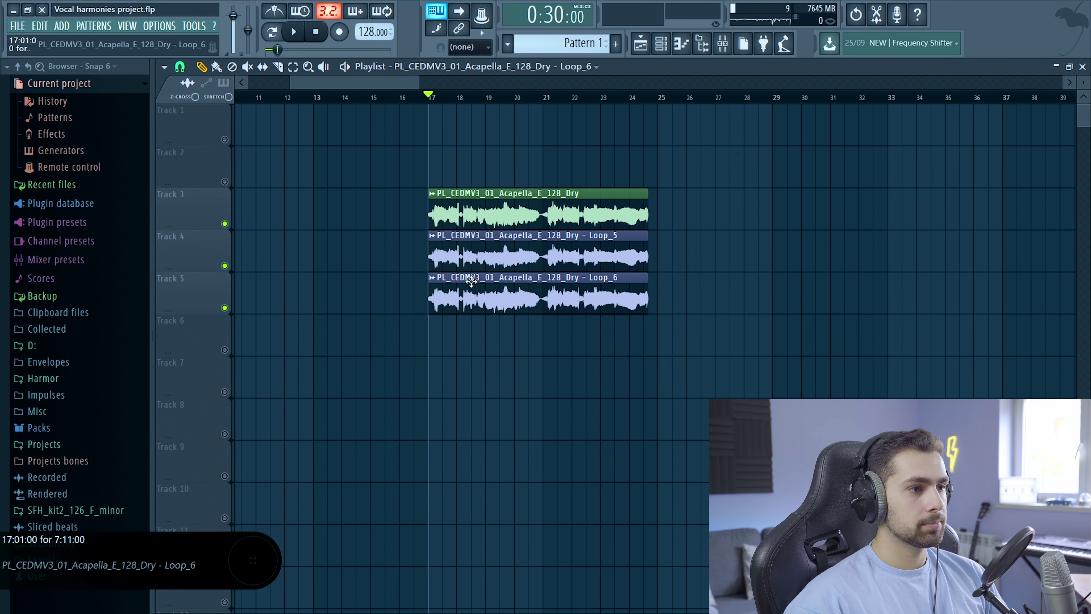
- Audition the formant-shifted clips on Tracks 4 and 5 individually and together, with Track 3 muted
right_click(232, 267)
key("space")
right_click(232, 309)
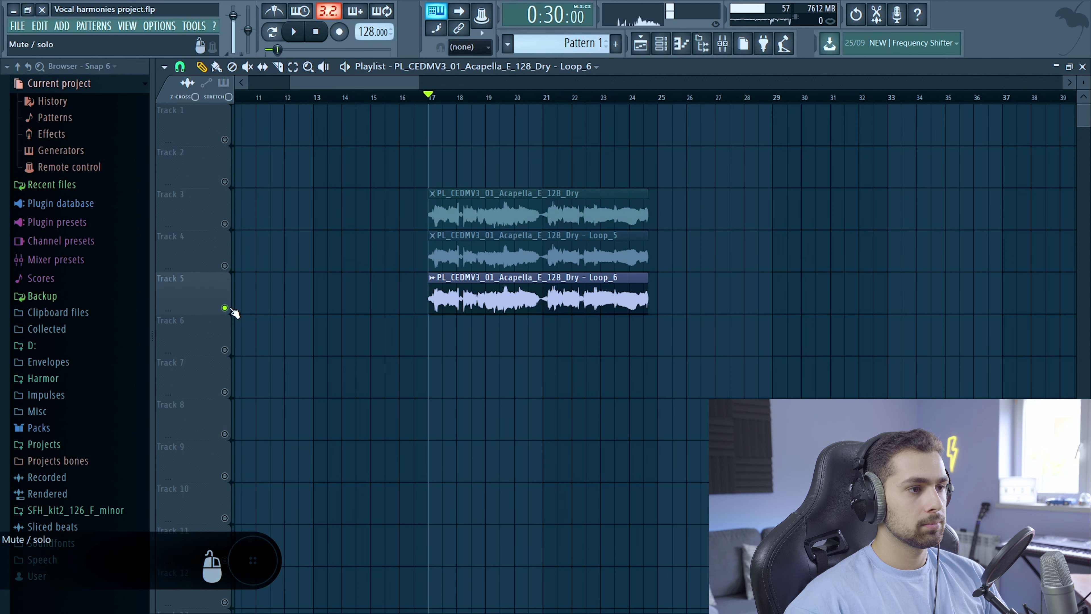
left_click(224, 266)
key("space")
key("space")
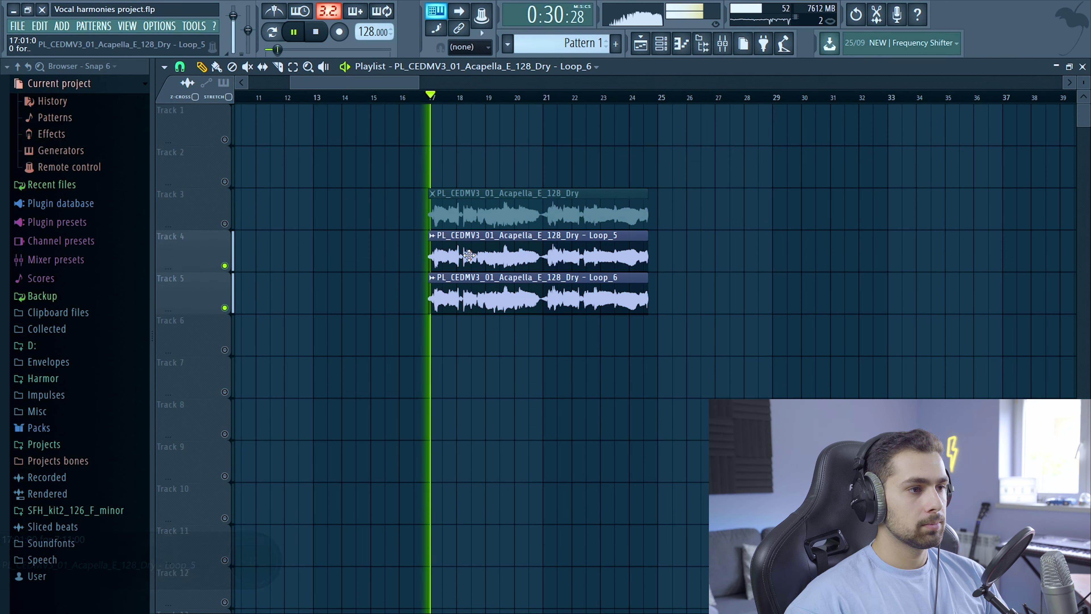
key("space")
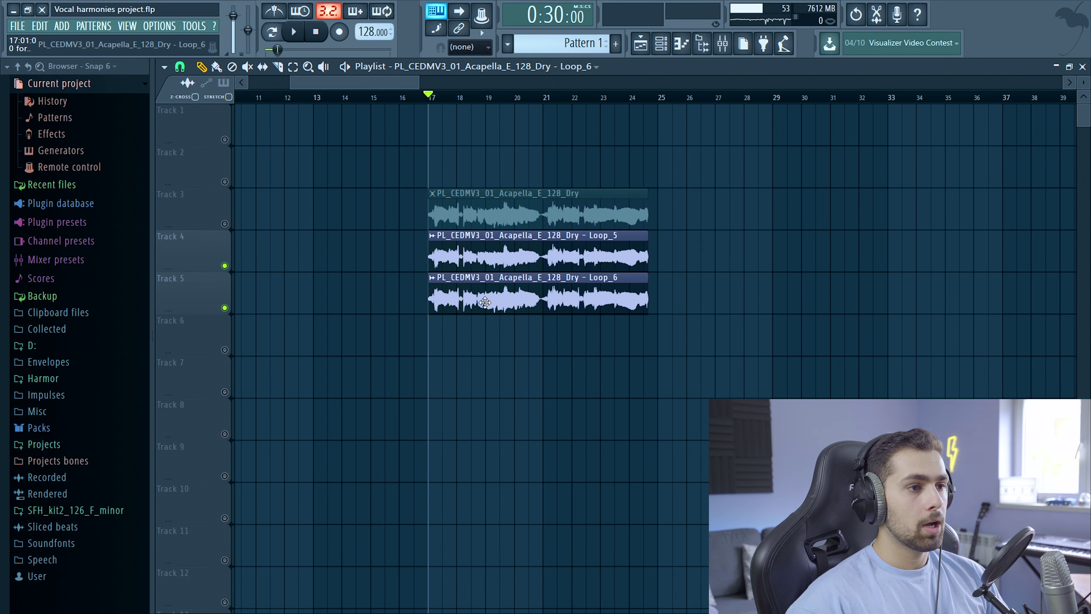
- Route the Track 4 clip's Loop_5 channel to mixer track 6
double_click(489, 264)
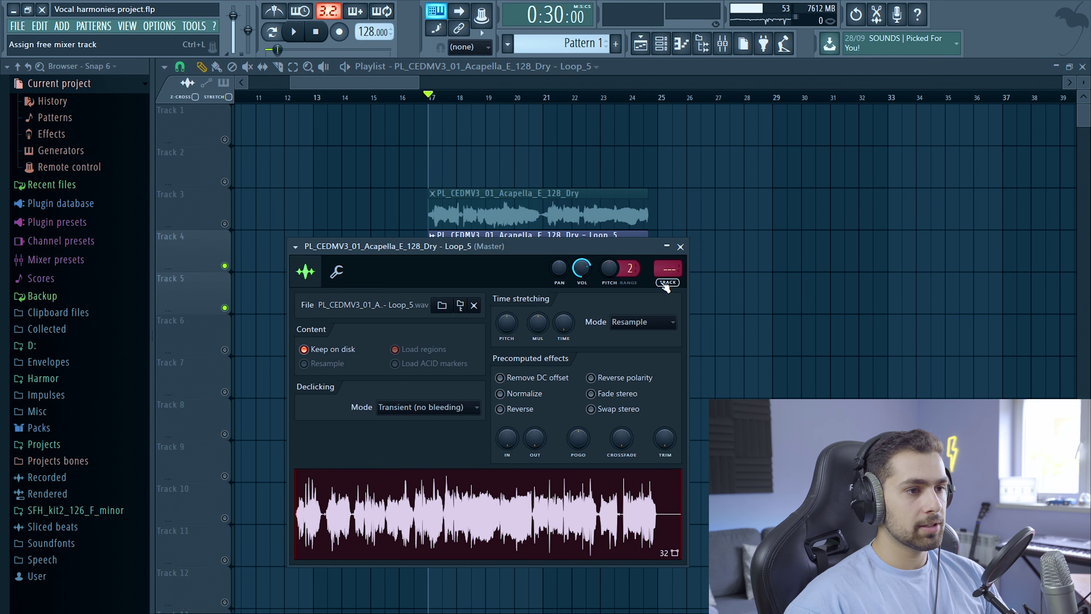
left_click(665, 270)
left_click(608, 181)
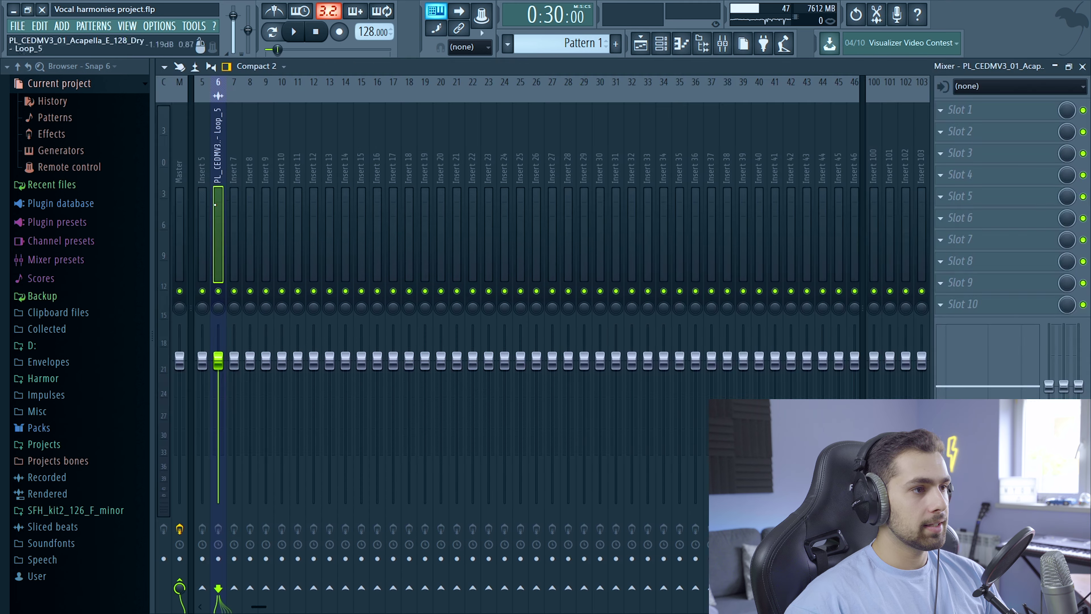
left_click(1082, 66)
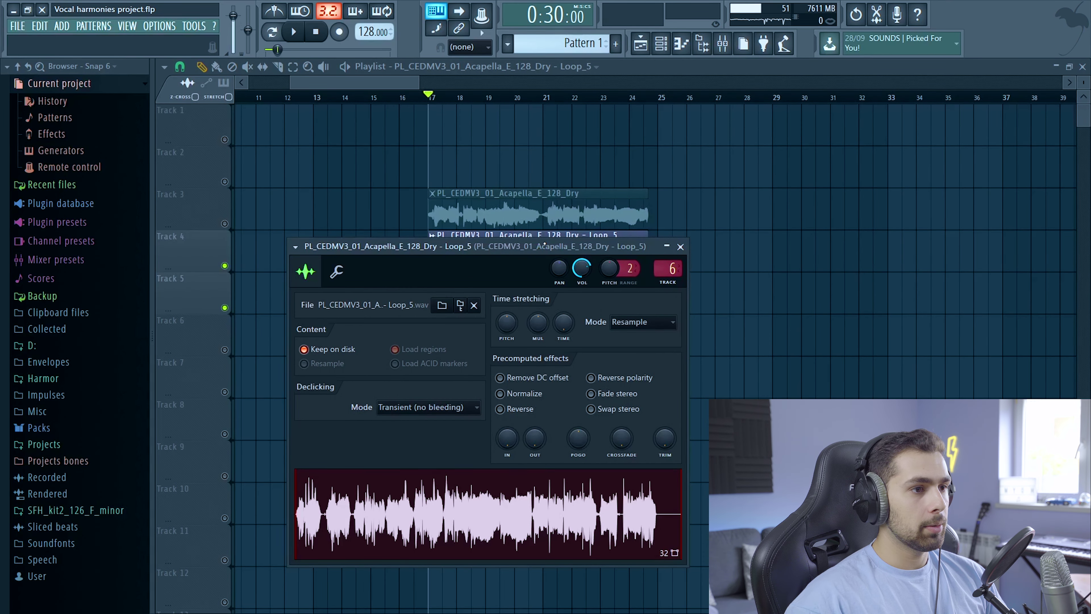
- Route the Track 5 clip's Loop_6 channel to mixer track 6
left_click(681, 246)
double_click(562, 290)
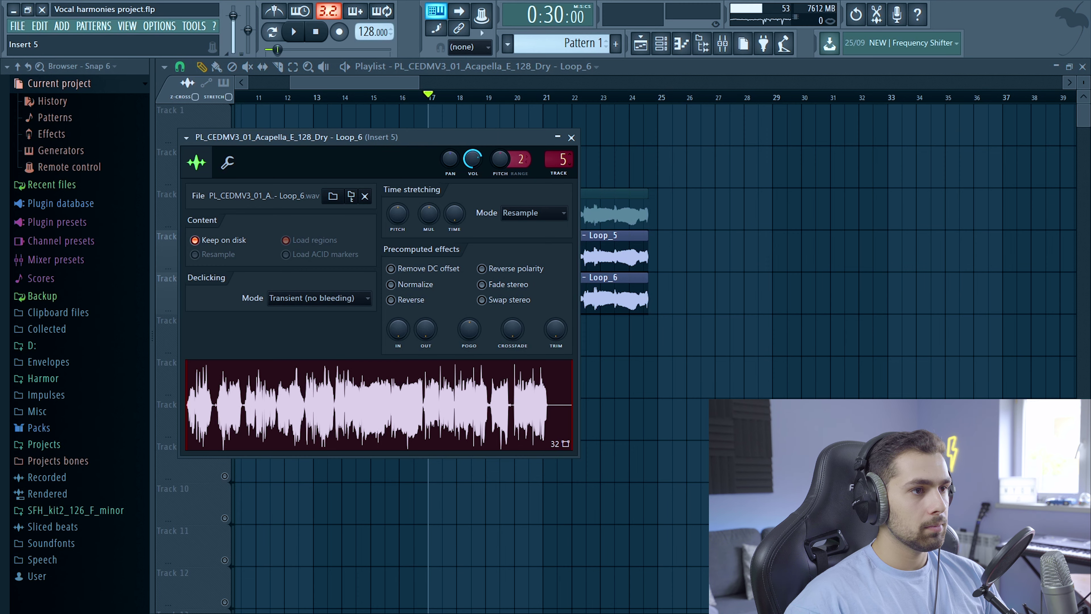
left_click_drag(558, 159, 558, 150)
- Lower the fader of mixer track 6 slightly and audition the two formant-shifted layers
key("F9")
left_click_drag(282, 361, 282, 377)
key("space")
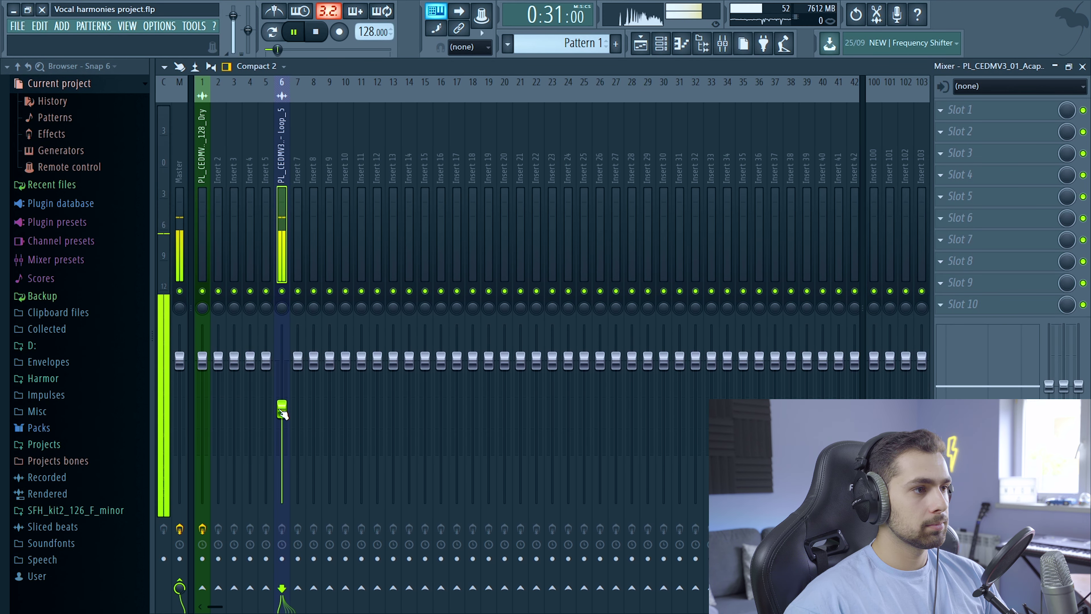
key("space")
key("F9")
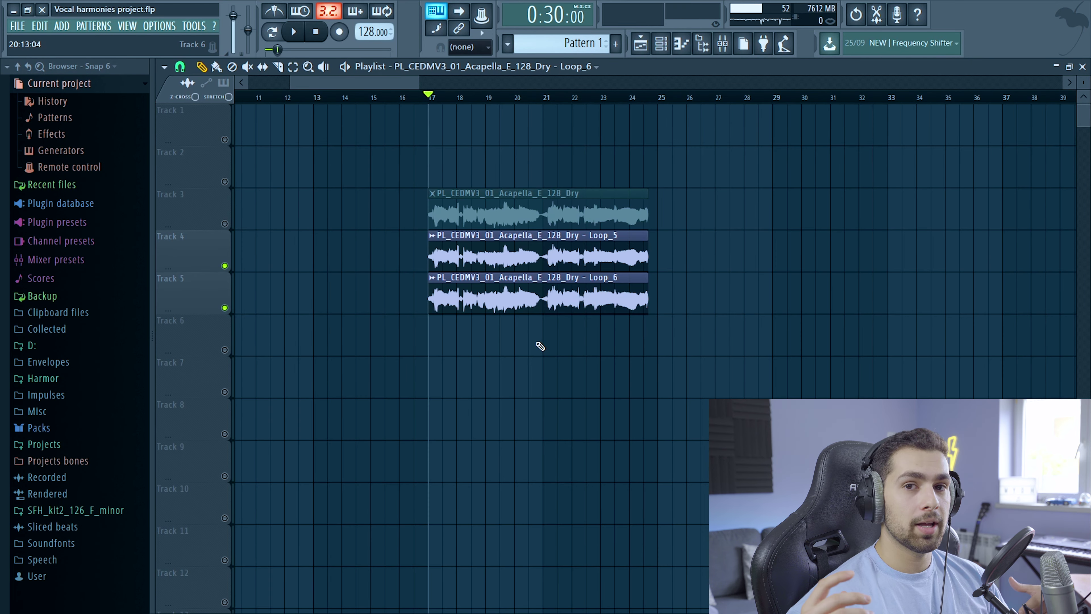
- Pan the Track 4 clip's Loop_5 channel to the left and audition it with Track 5 muted
double_click(507, 256)
left_click_drag(559, 268, 559, 296)
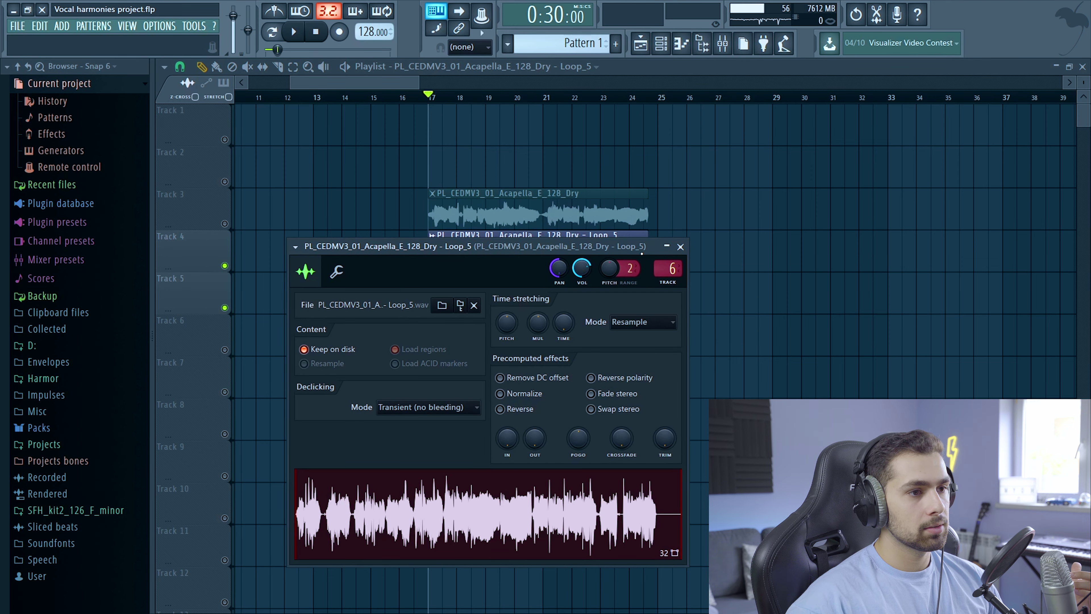
left_click(680, 247)
key("space")
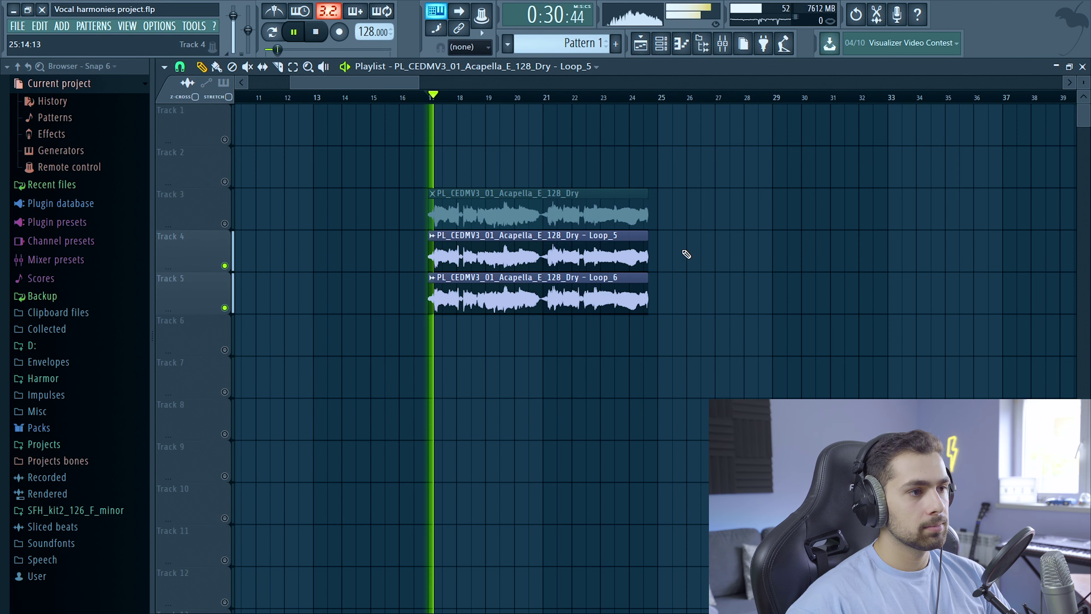
left_click(233, 310)
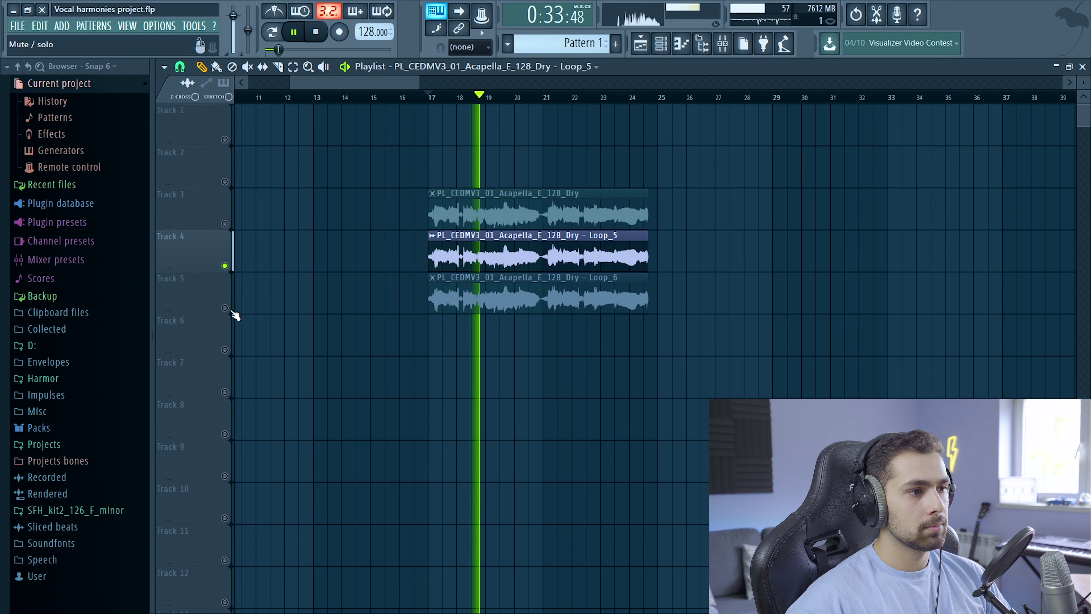
key("space")
- Adjust the panning of the Track 5 clip's Loop_6 channel and audition it together with Track 4
right_click(232, 311)
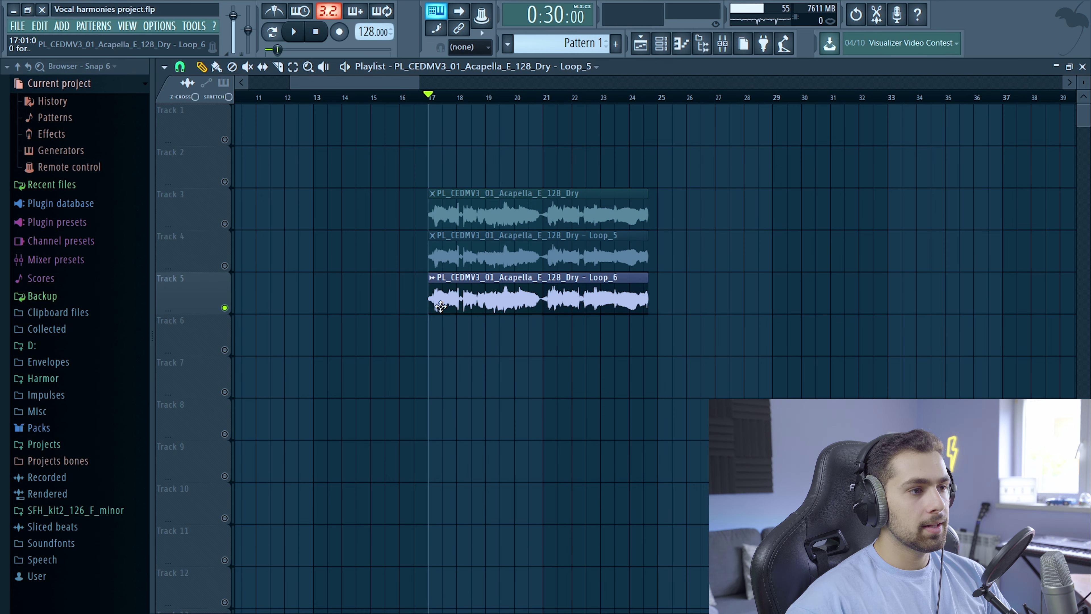
double_click(453, 304)
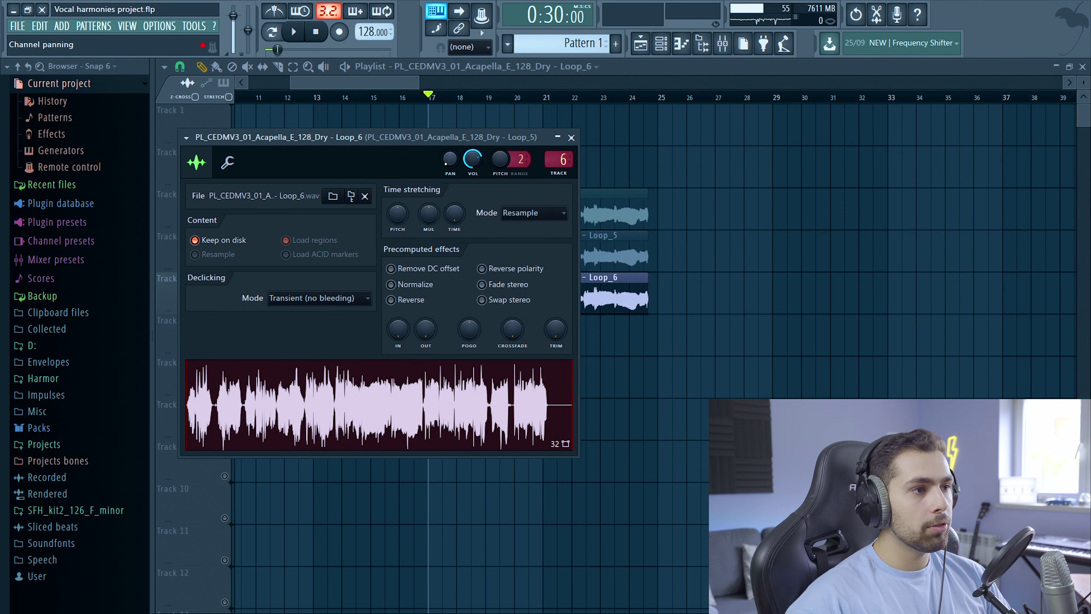
left_click(571, 137)
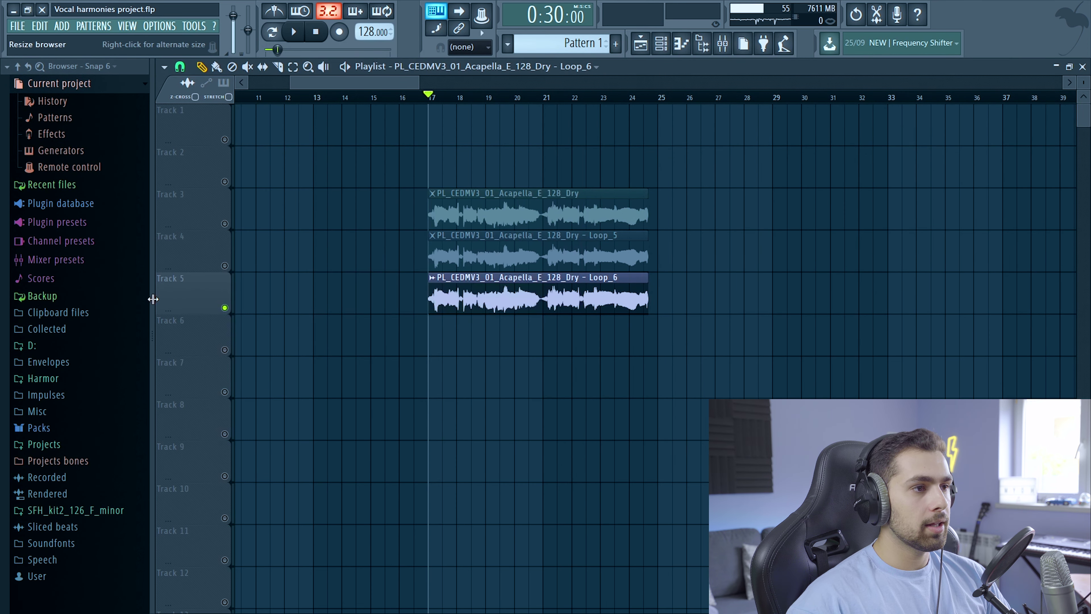
left_click(225, 265)
key("space")
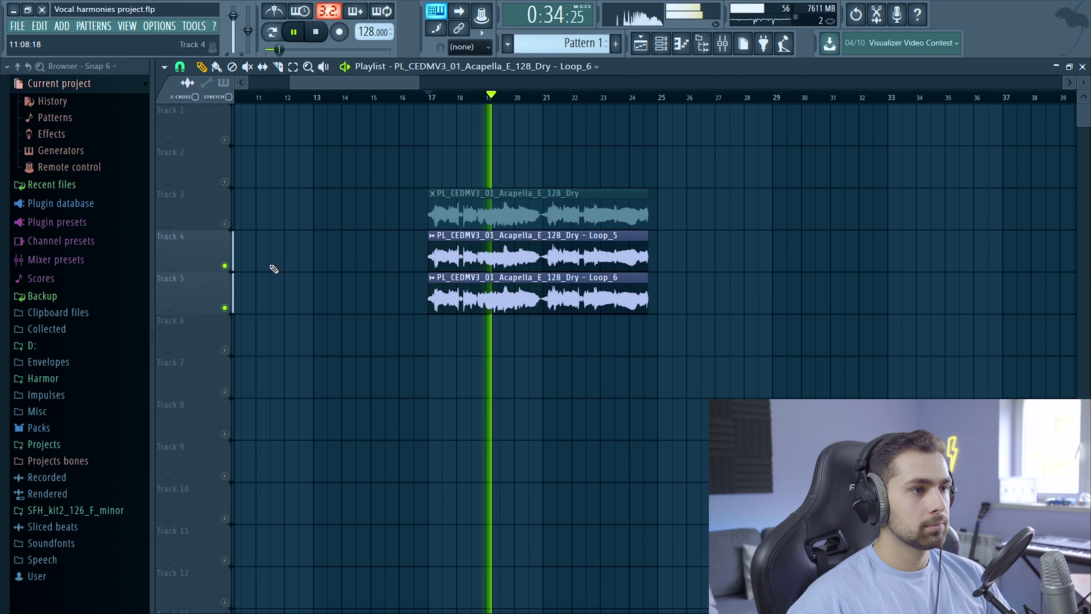
key("space")
- Unmute Track 3 and compare the soloed original acapella with all three vocal layers playing together
left_click(224, 223)
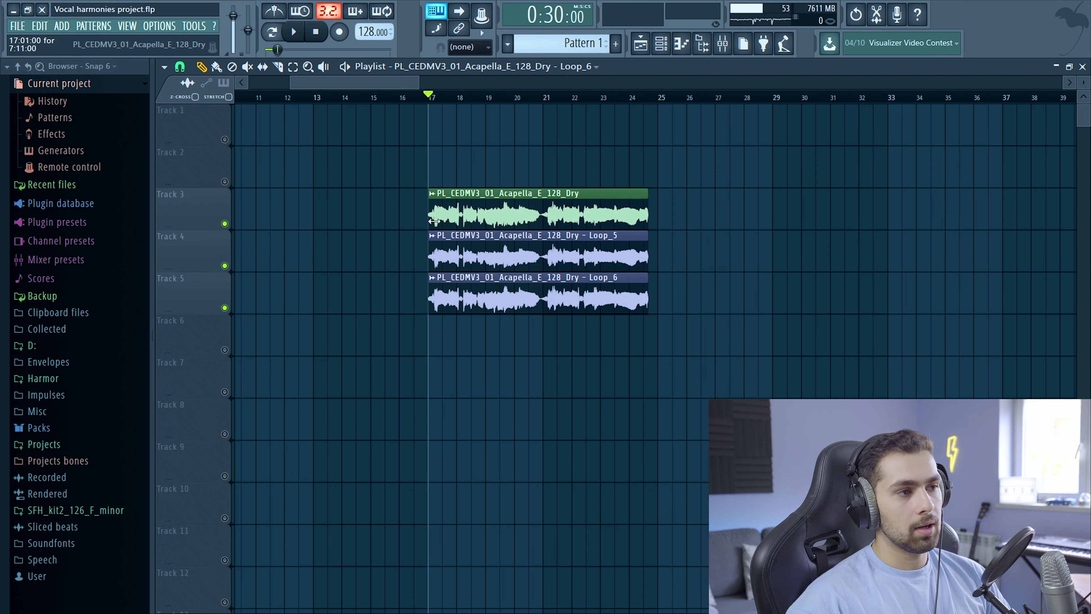
key("space")
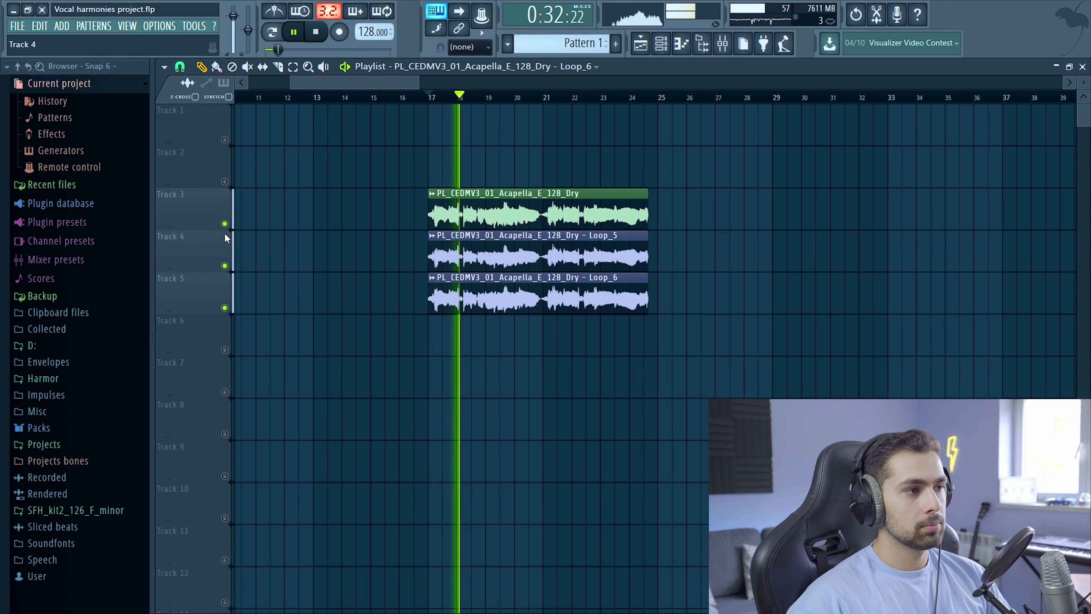
right_click(224, 224)
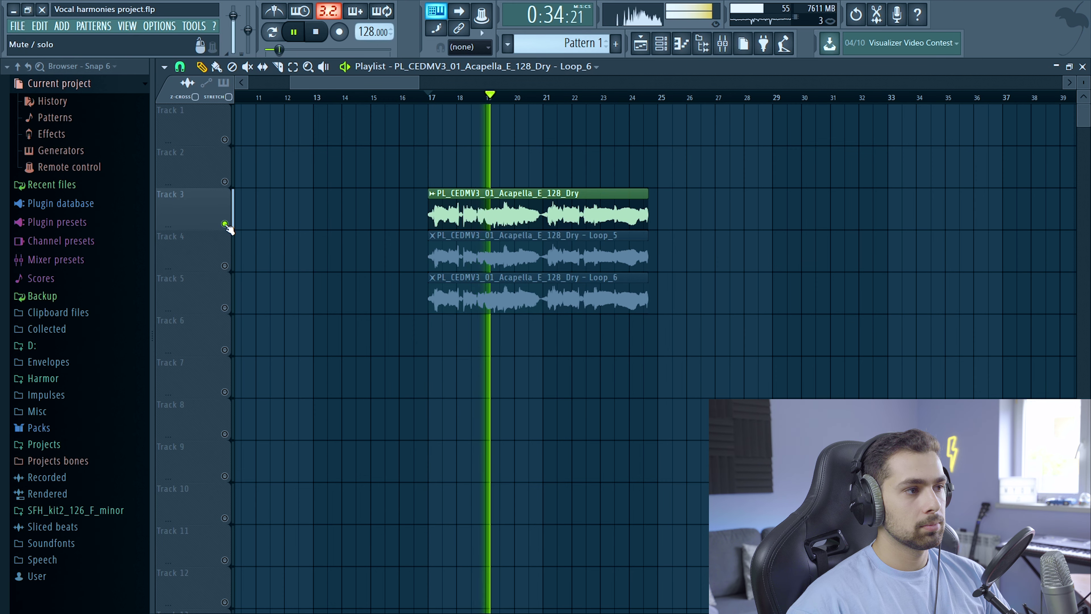
right_click(224, 224)
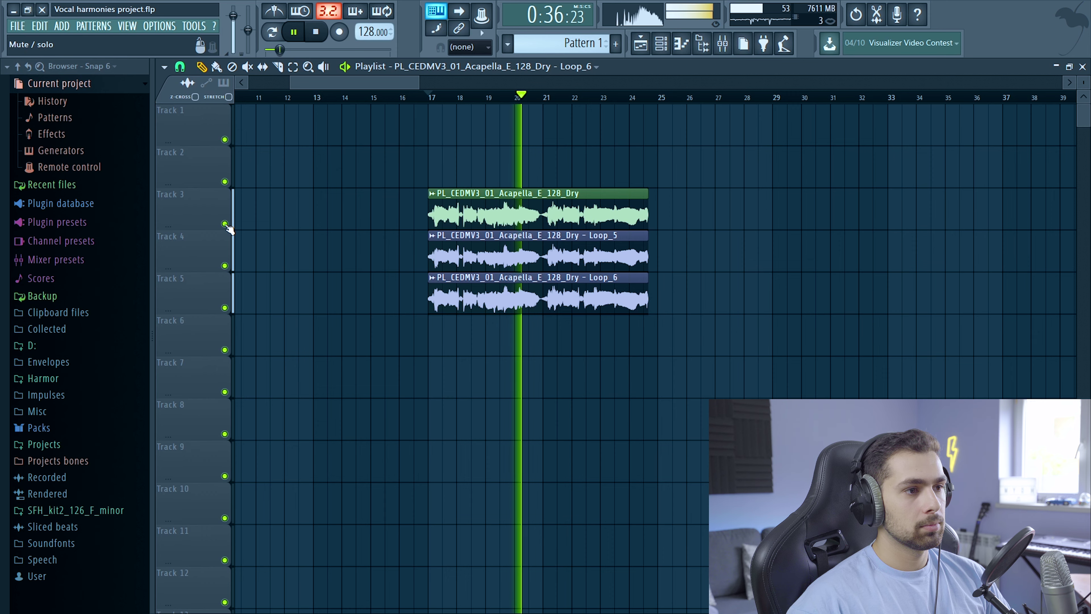
key("space")
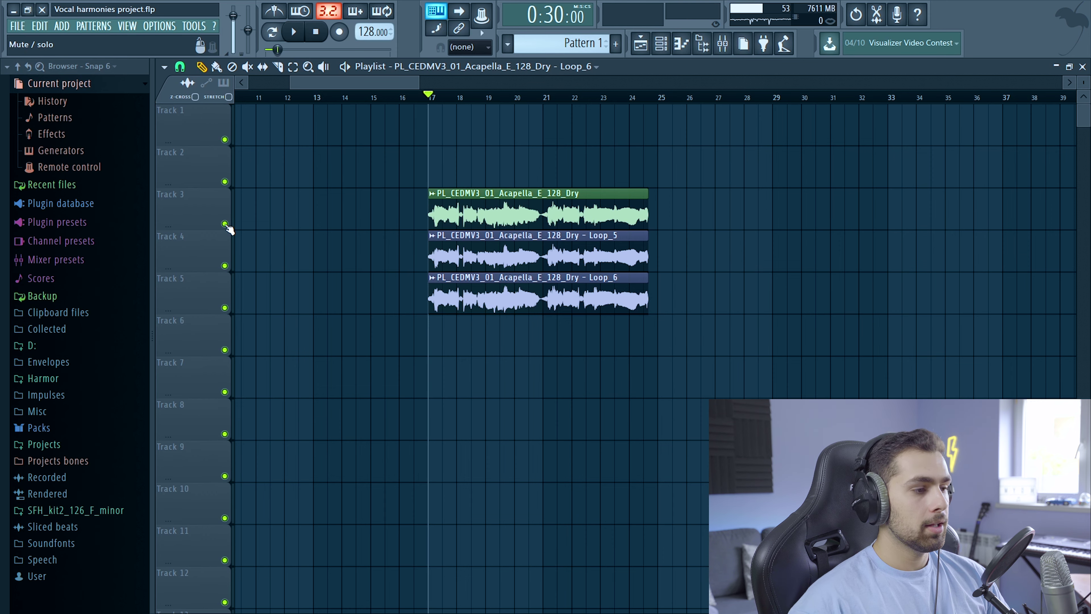
- Nudge the Track 4 clip slightly earlier and the Track 5 clip slightly later than the original acapella on Track 3
scroll(431, 279, "up", 10)
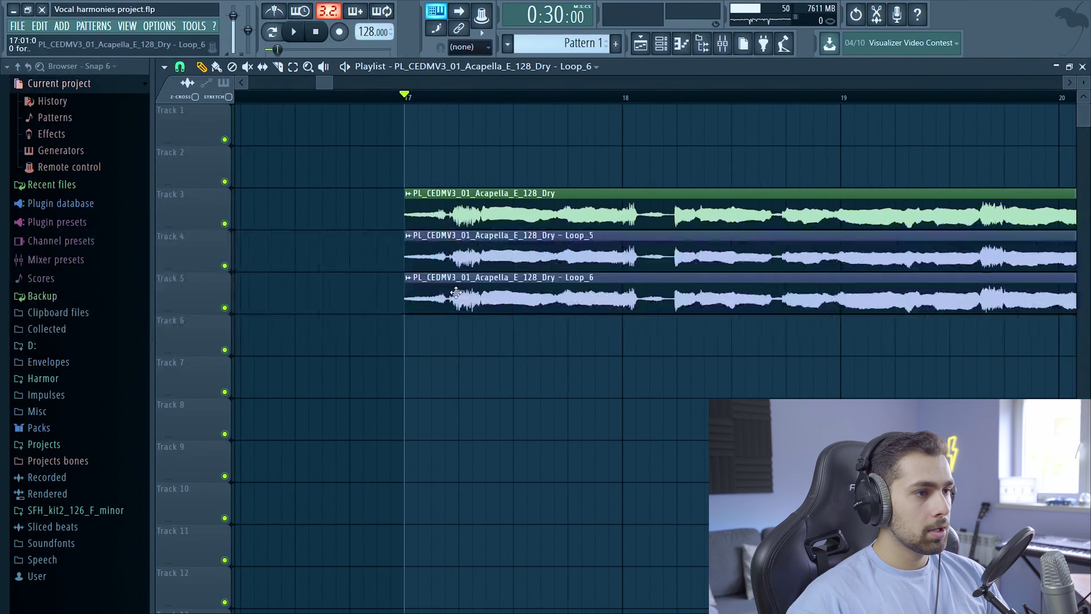
scroll(361, 313, "up", 5)
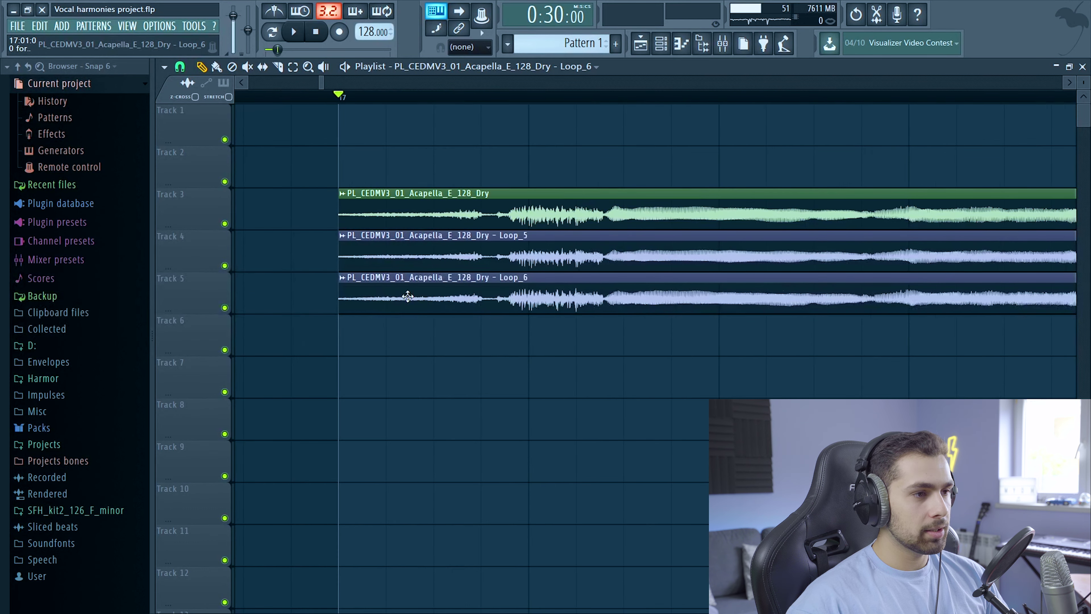
scroll(477, 267, "up", 2)
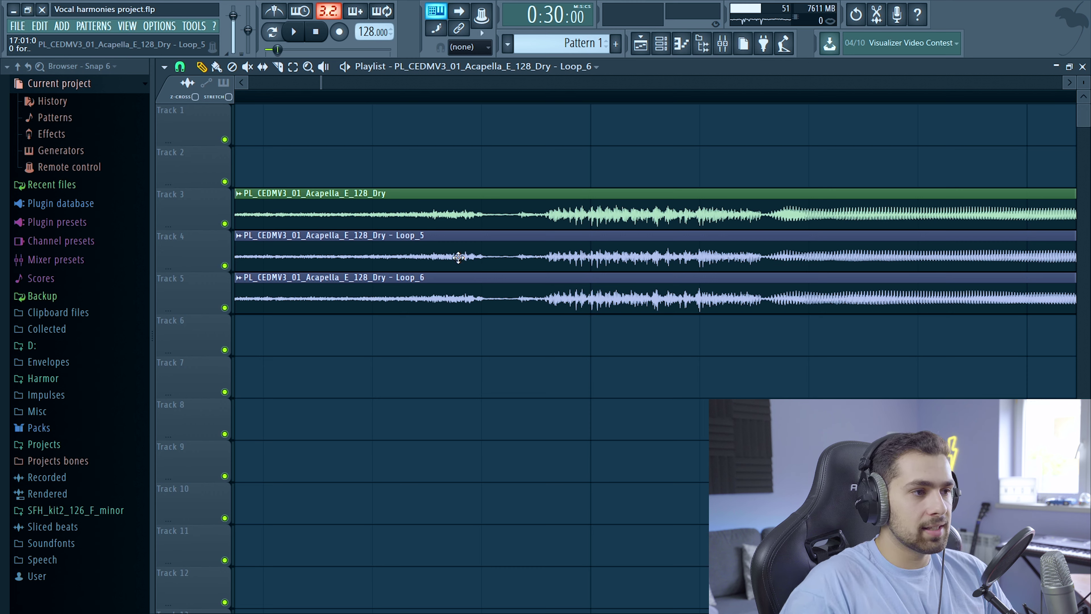
left_click_drag(558, 252, 544, 315)
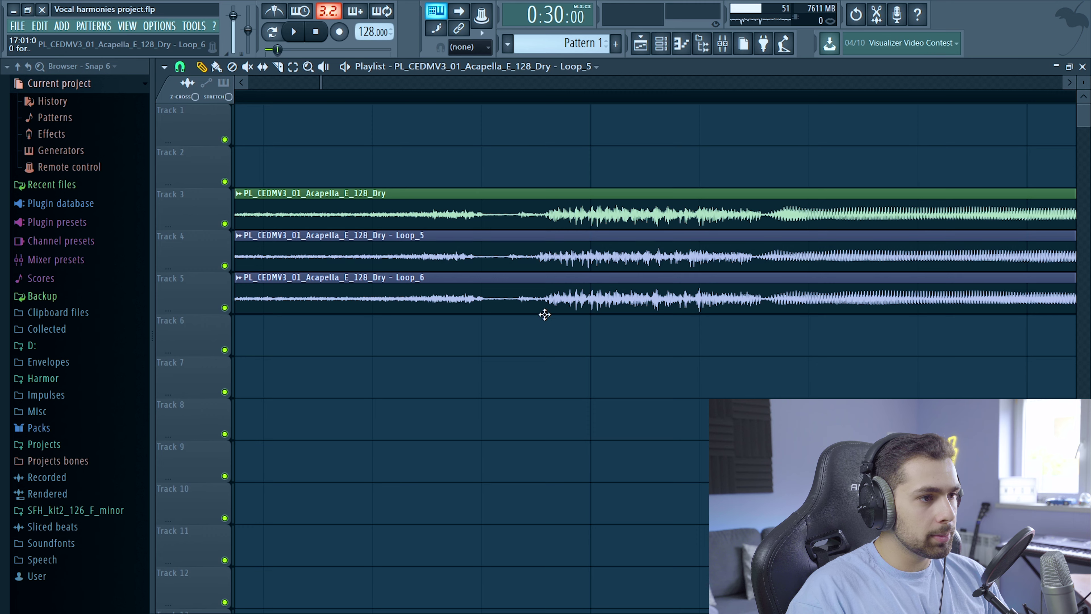
left_click(517, 301)
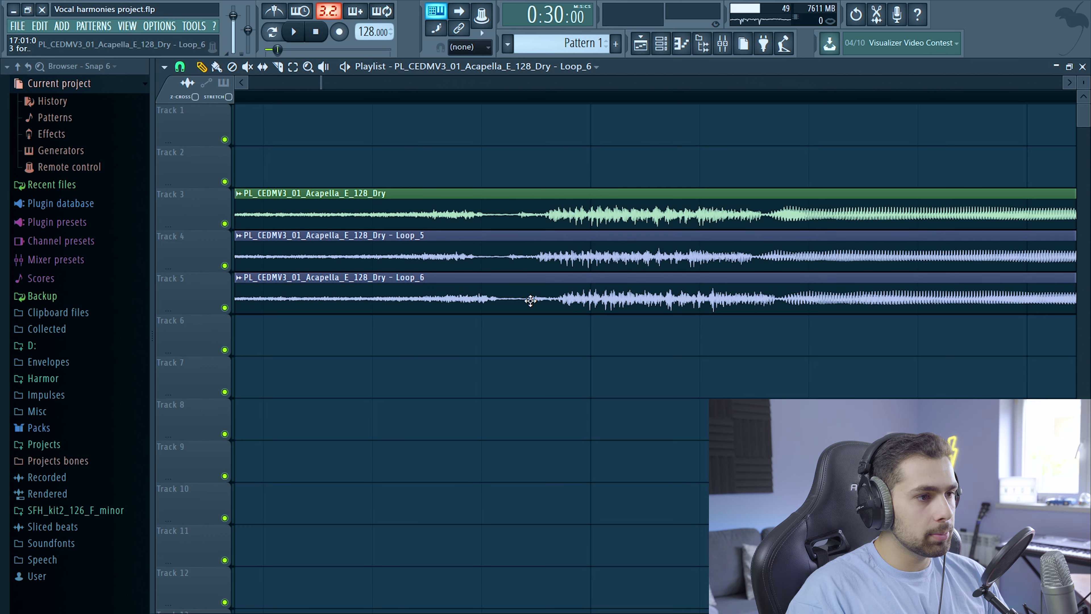
scroll(564, 346, "down", 3)
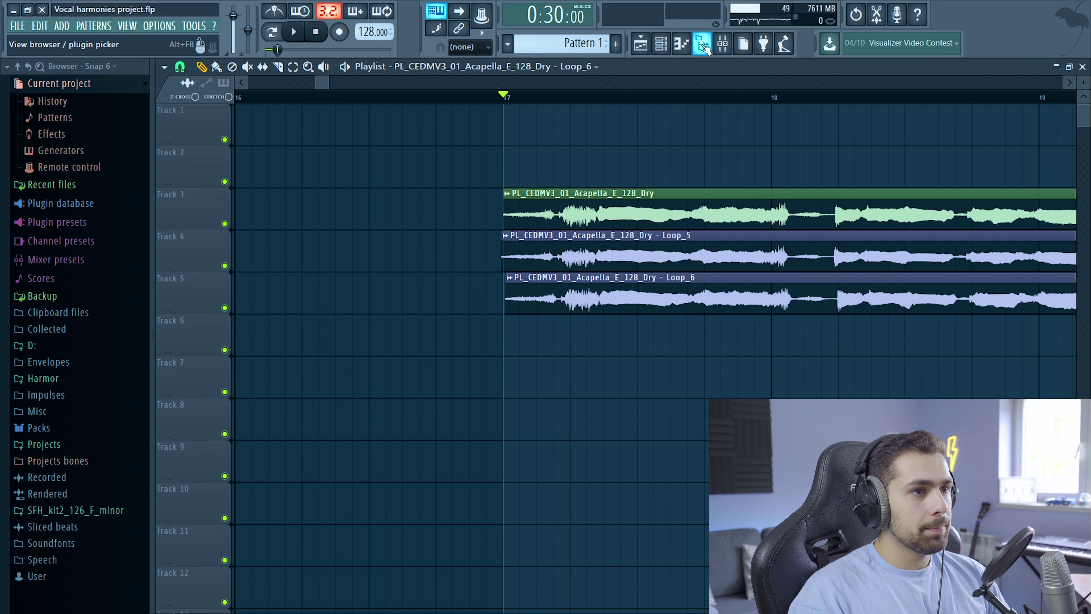
- Pull the mixer track 6 fader fully down and bring it back up to -9.3 dB while the layers play
left_click(723, 43)
left_click_drag(282, 416, 282, 510)
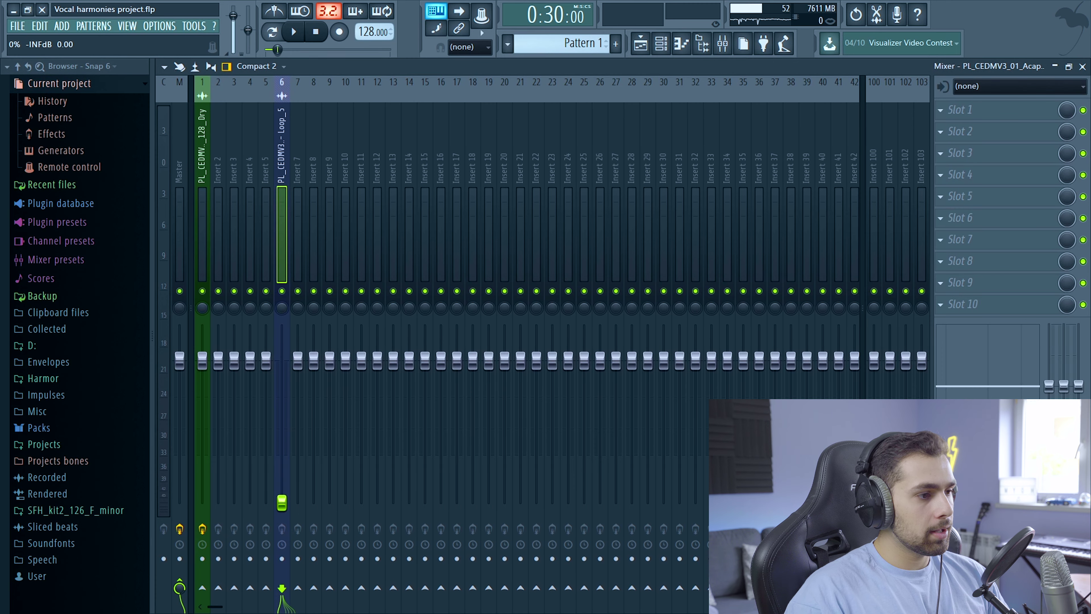
left_click(640, 43)
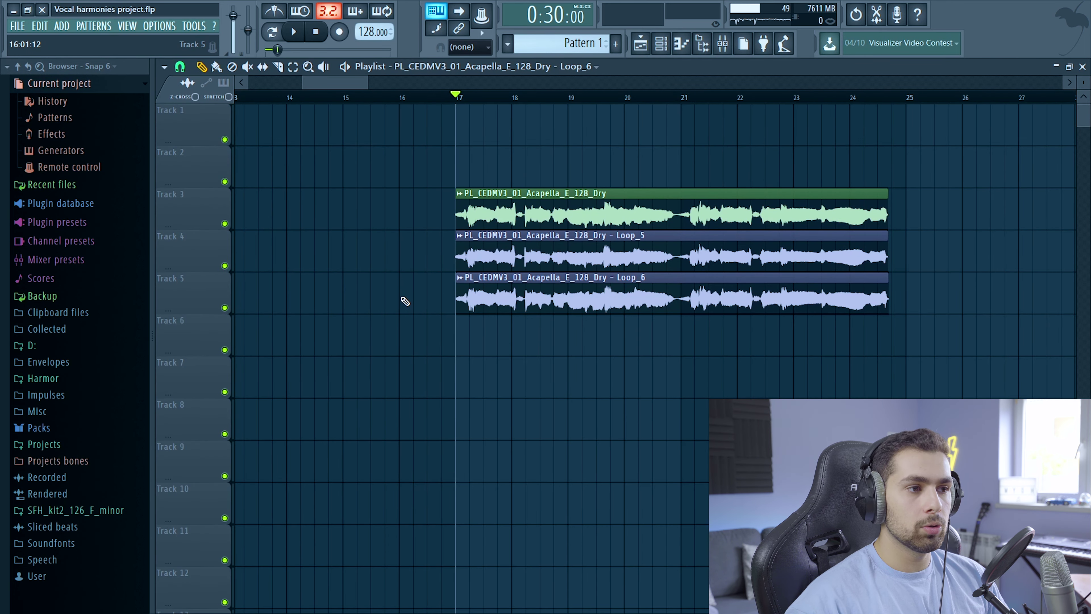
key("space")
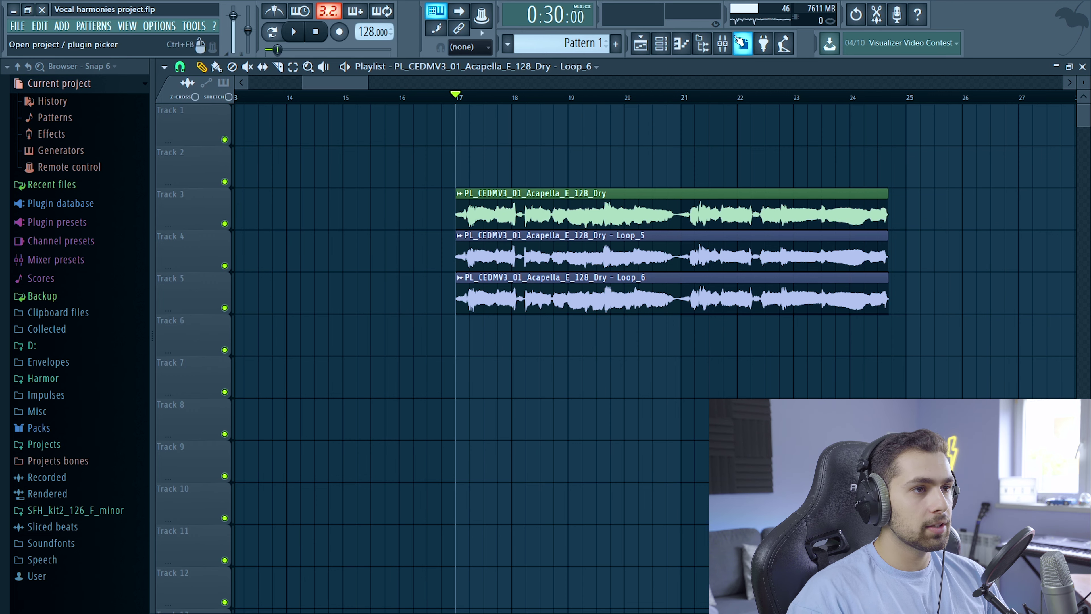
key("F9")
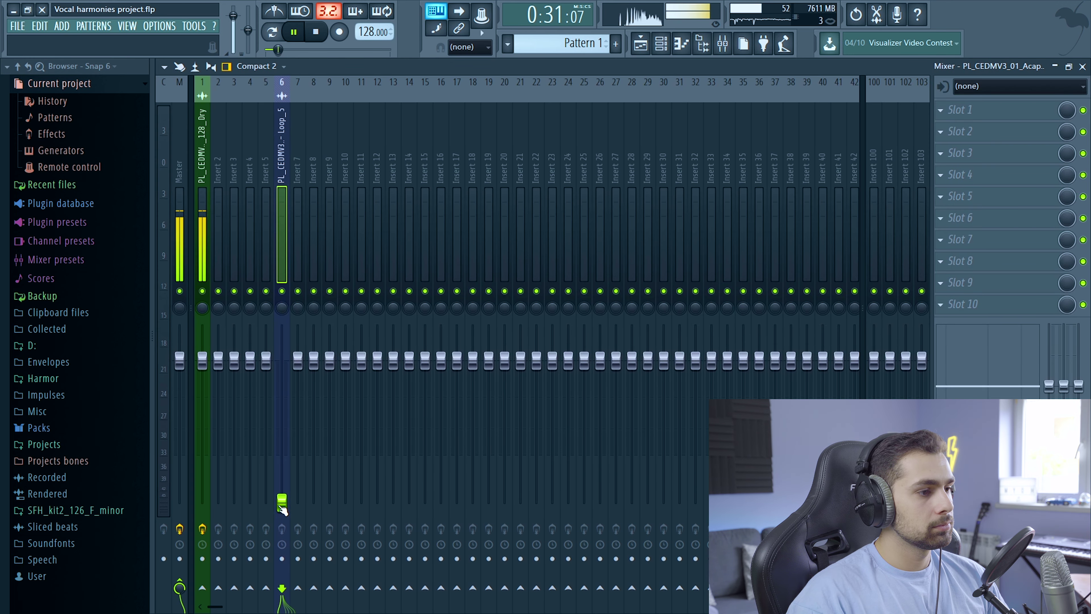
left_click_drag(281, 502, 282, 414)
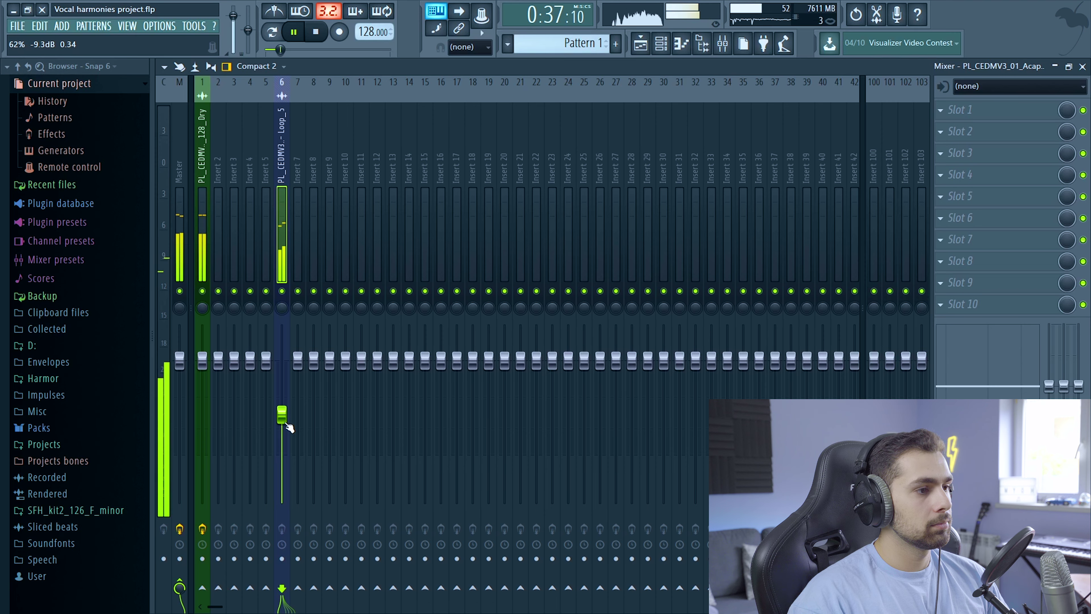
key("space")
left_click(642, 48)
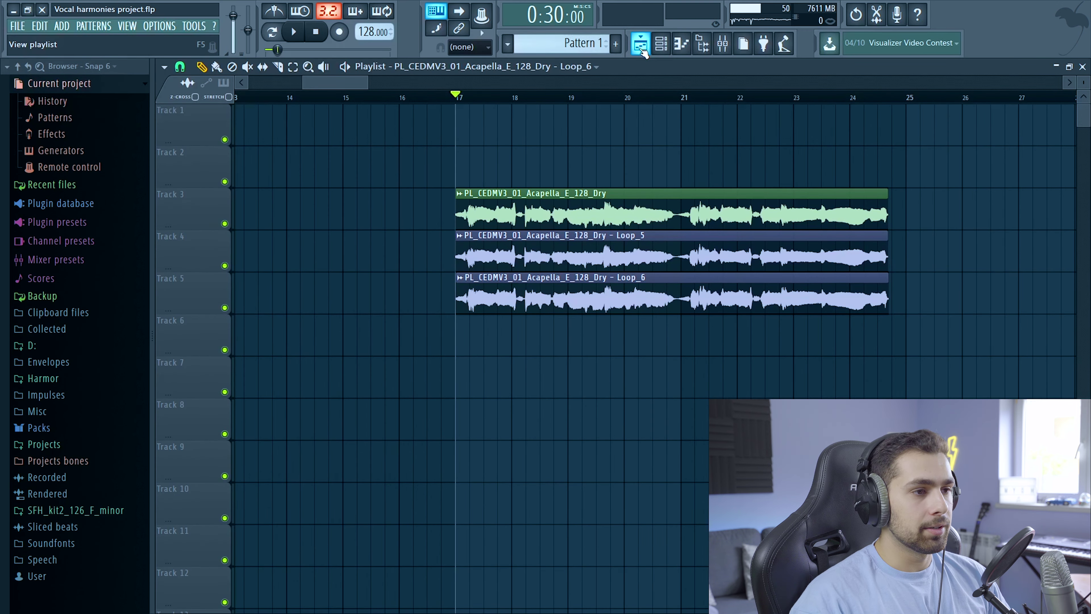
- Insert Fruity Parametric EQ 2 in the first effect slot of mixer track 6 and raise its low cut to remove the low frequencies
key("F9")
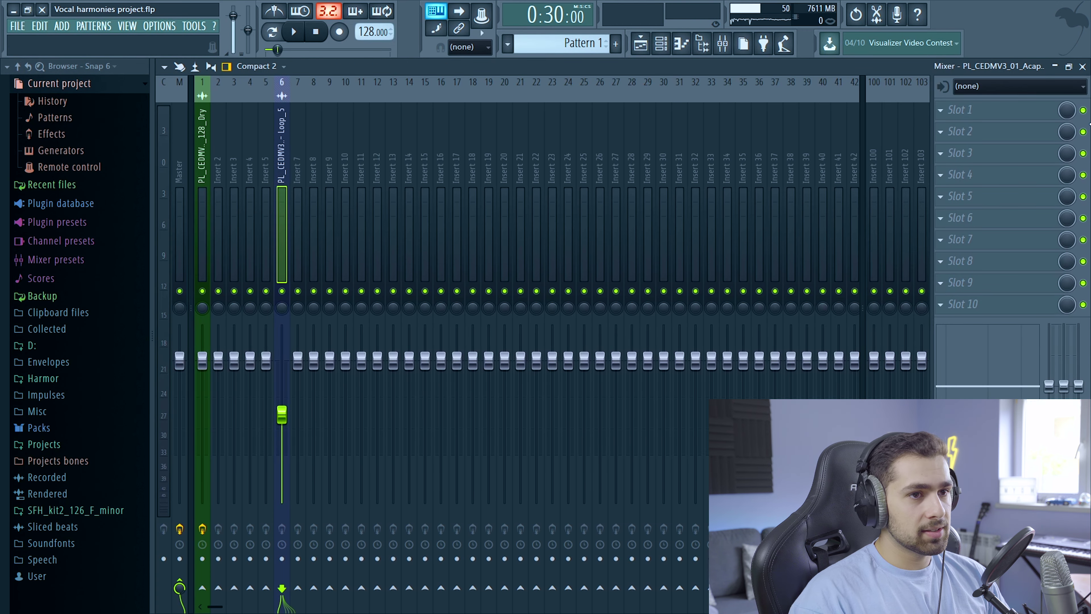
left_click(1000, 117)
left_click(878, 234)
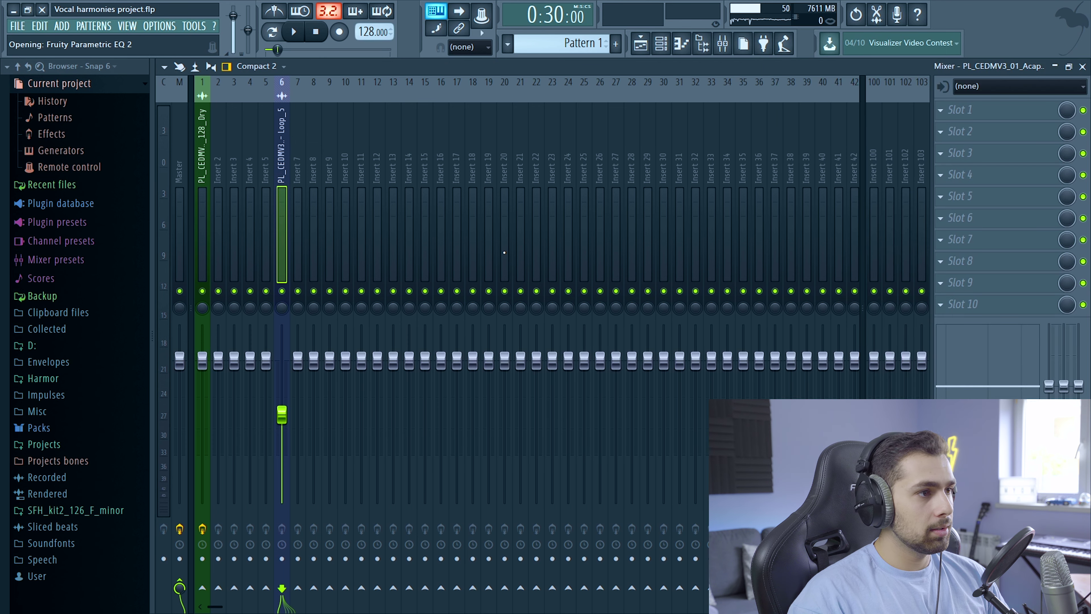
left_click(579, 231)
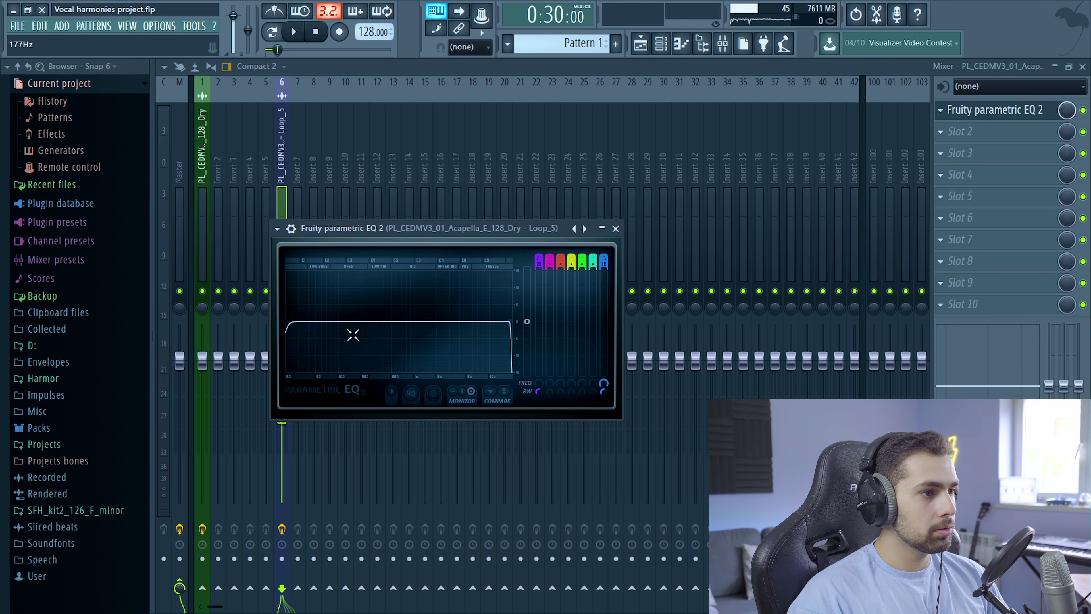
key("space")
left_click_drag(294, 326, 348, 321)
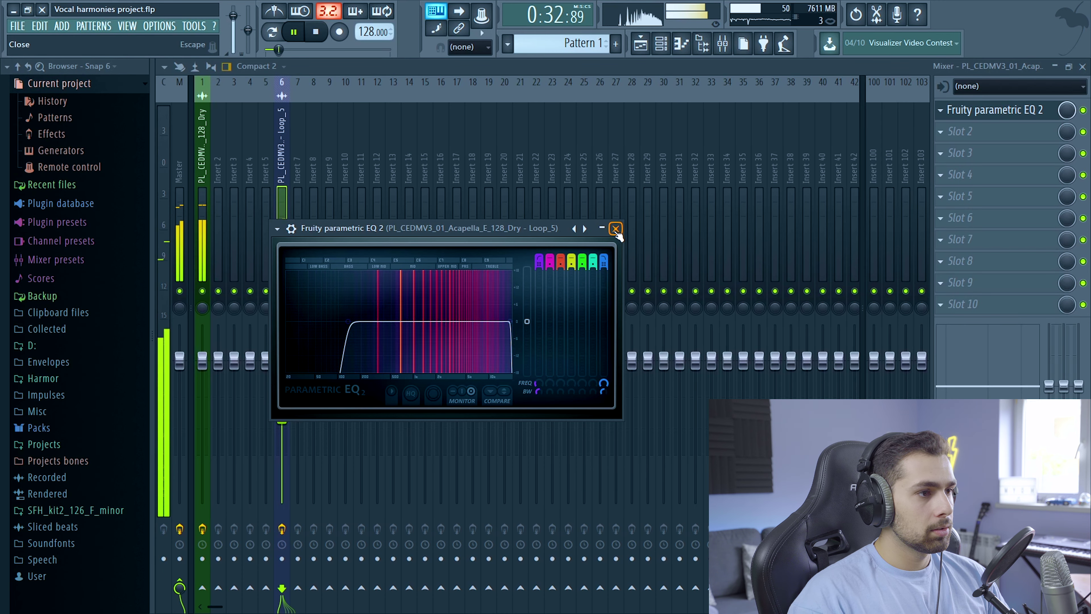
left_click(616, 228)
key("space")
- Insert ValhallaRoom in Slot 2 of mixer track 6, set its mix to 30.9%, and audition the track soloed
left_click(999, 129)
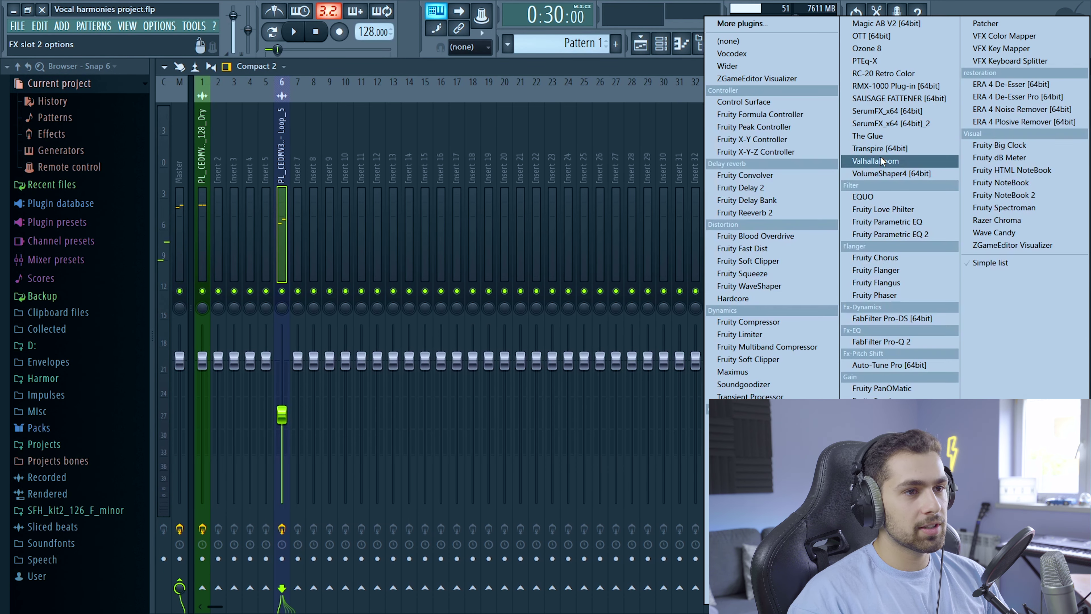
left_click(876, 161)
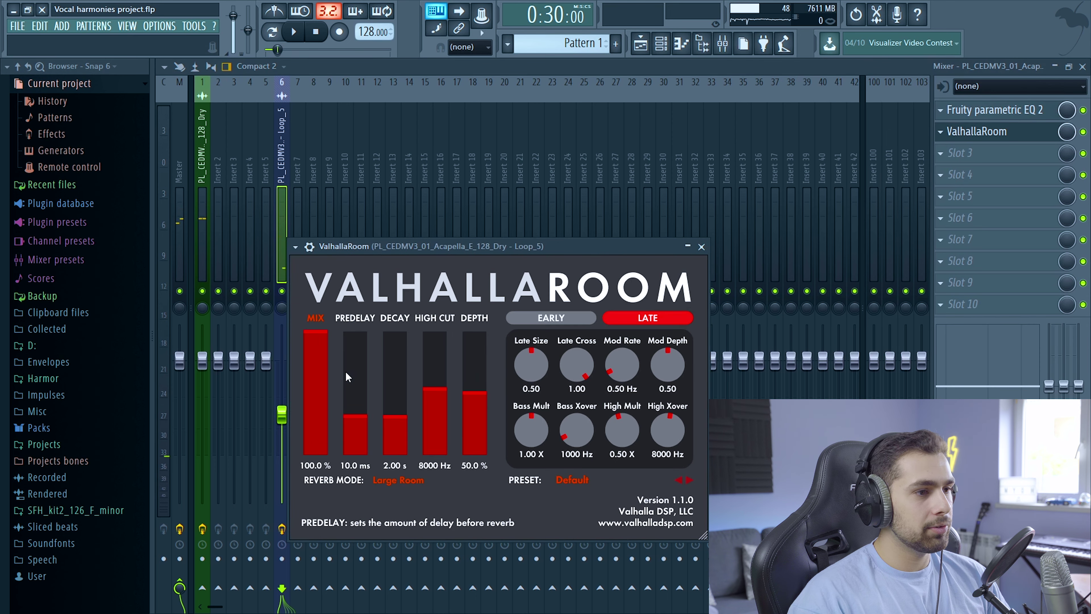
left_click_drag(313, 345, 314, 416)
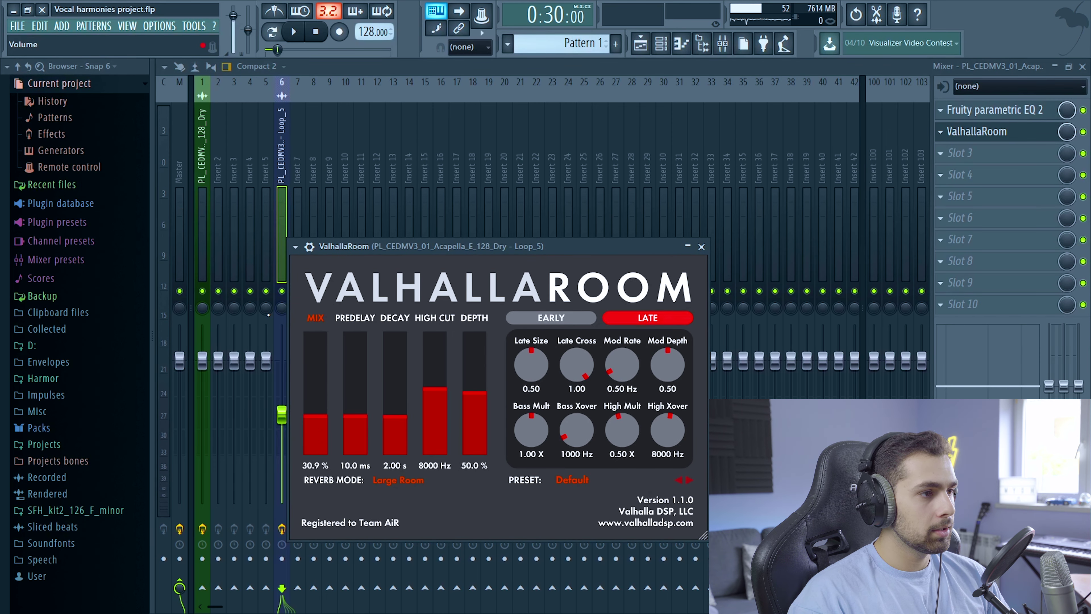
key("Escape")
key("space")
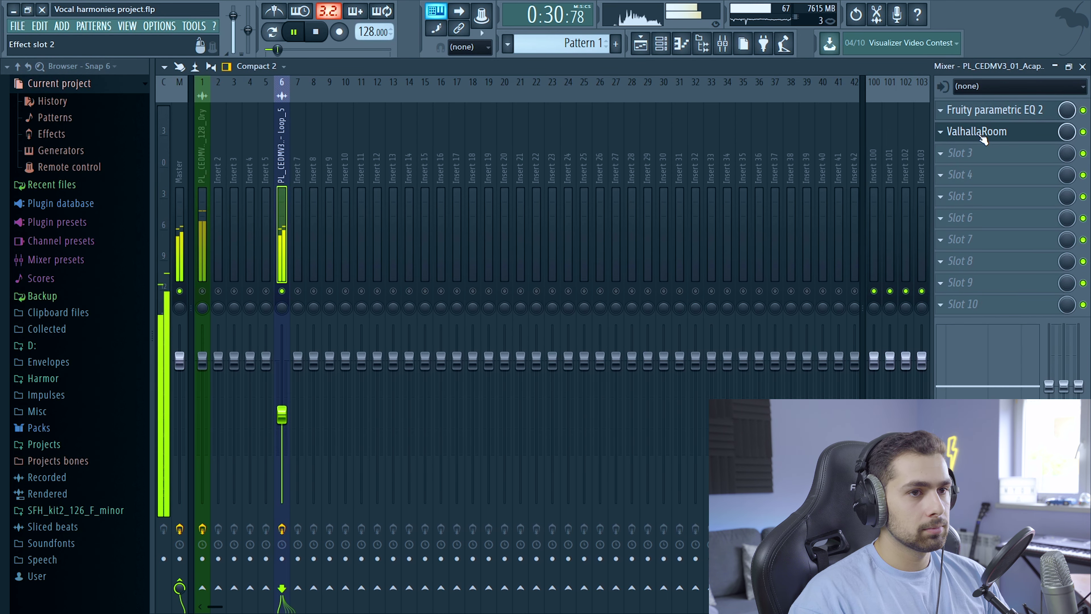
- Shorten the ValhallaRoom decay on mixer track 6 to 1.40 s and reduce its mix to 25.3%
left_click(1014, 132)
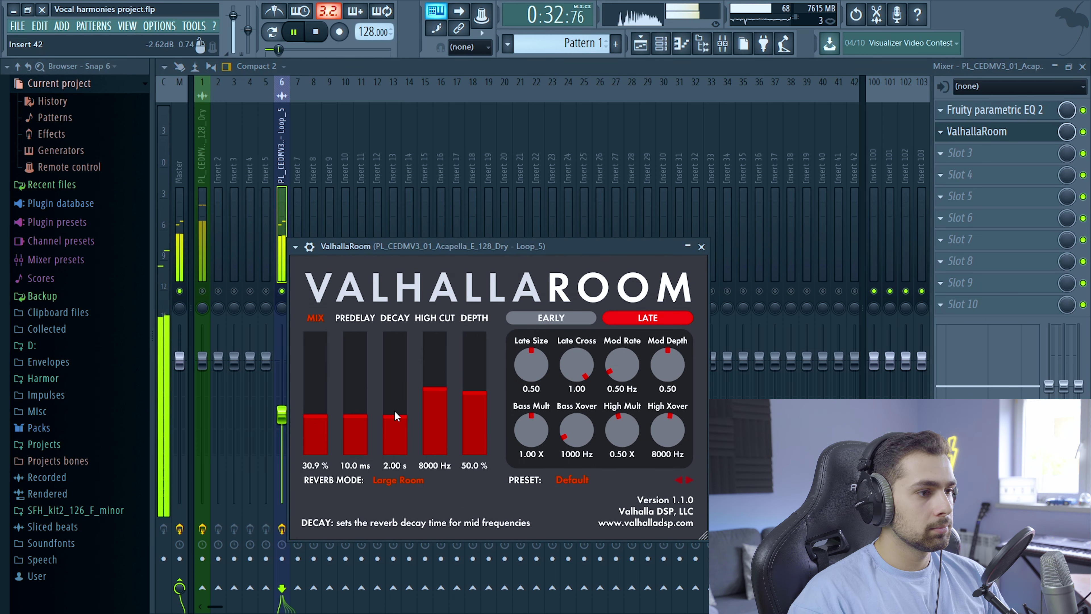
scroll(395, 426, "down", 2)
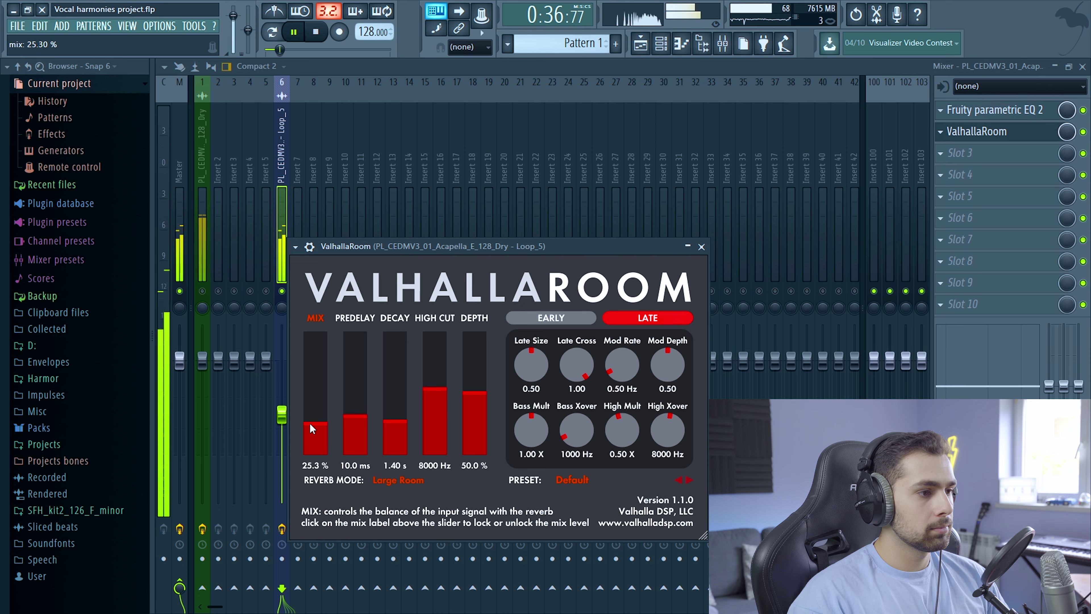
left_click(702, 246)
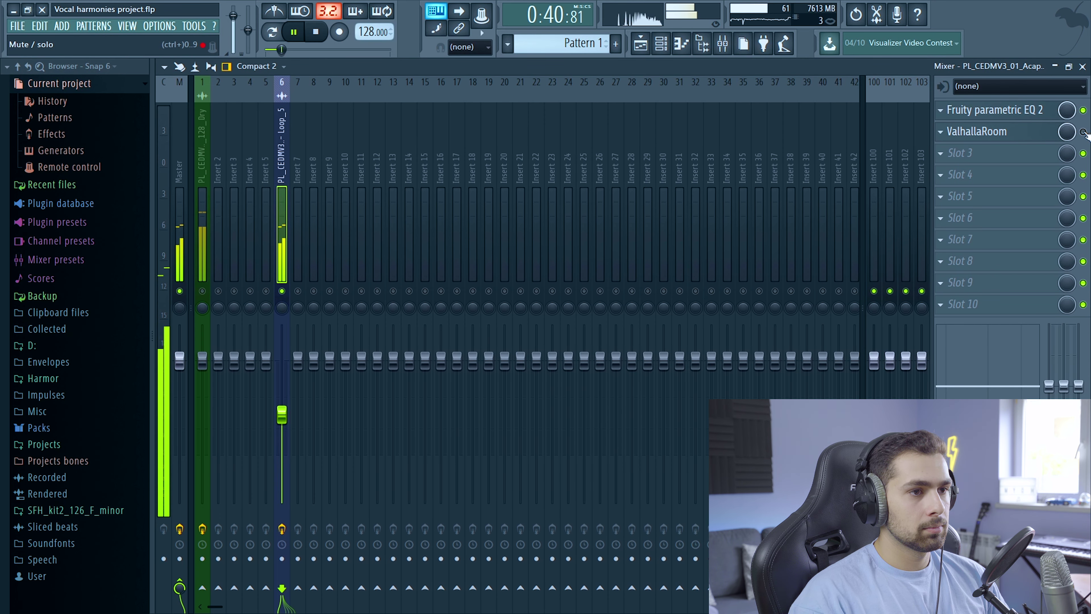
- Compare the original acapella on Track 3 soloed against the full stack with the layers on Tracks 4 and 5
key("space")
key("F5")
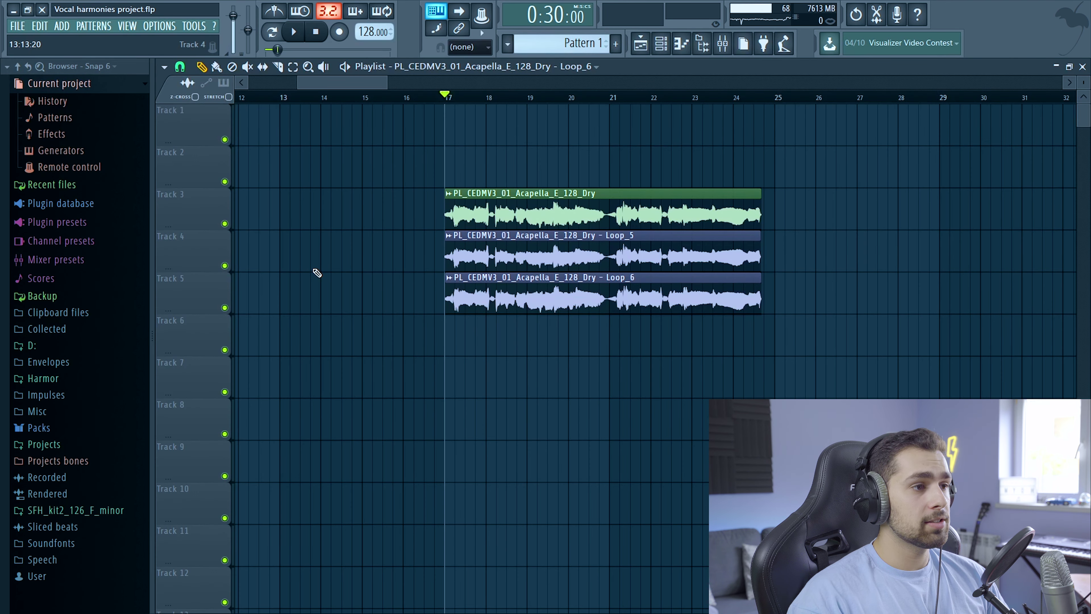
right_click(225, 223)
key("space")
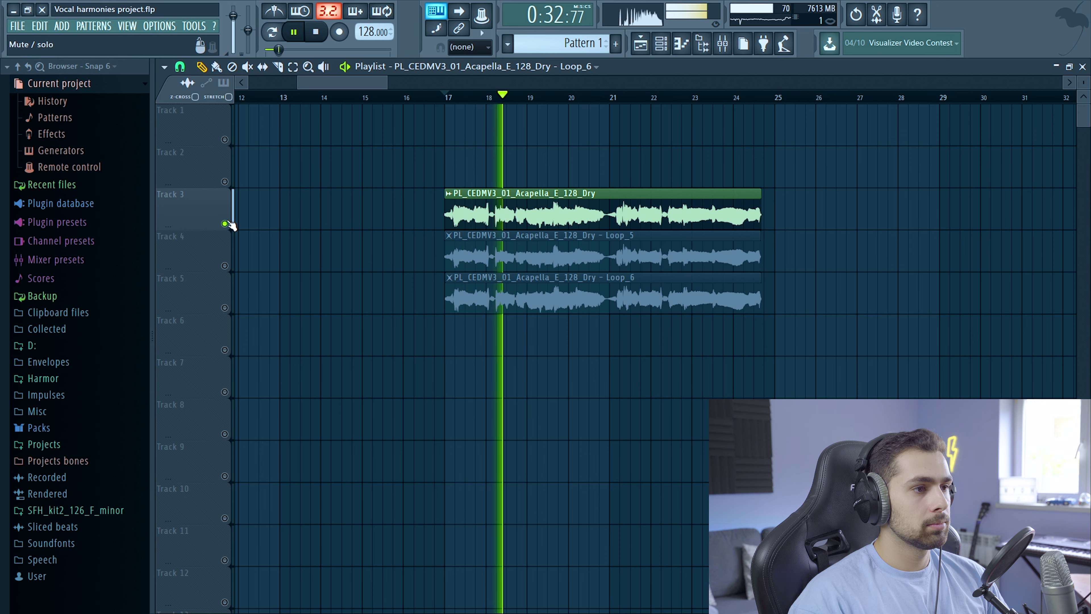
key("space")
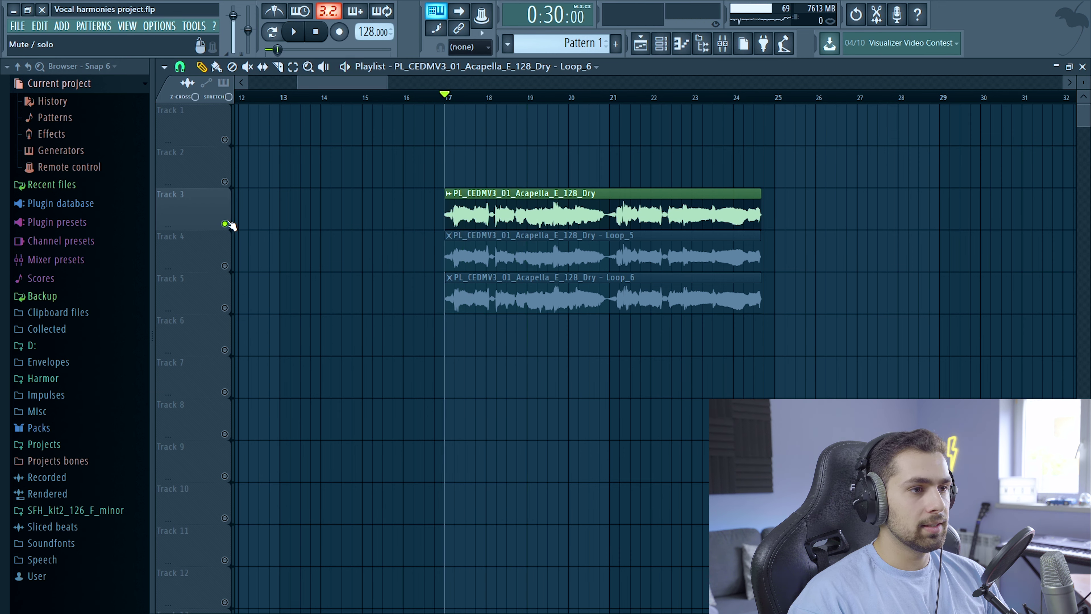
right_click(225, 224)
key("space")
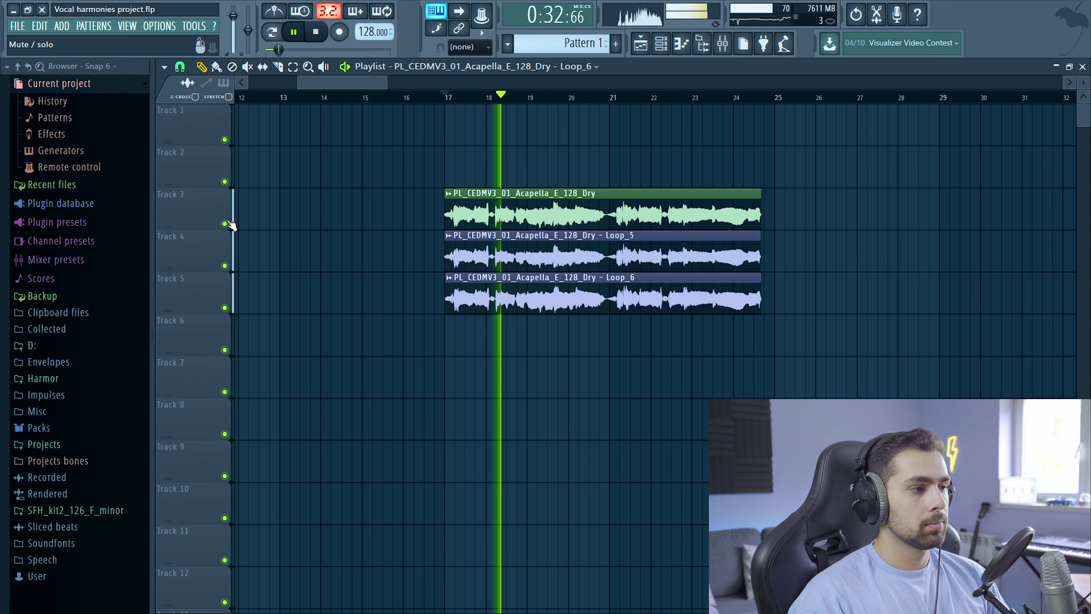
right_click(224, 224)
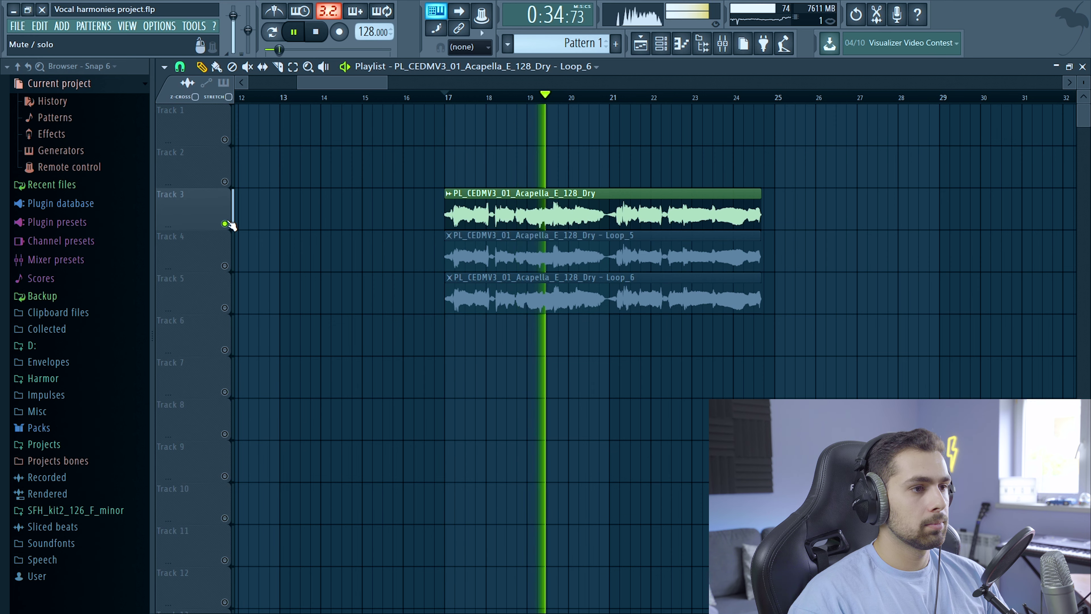
right_click(225, 224)
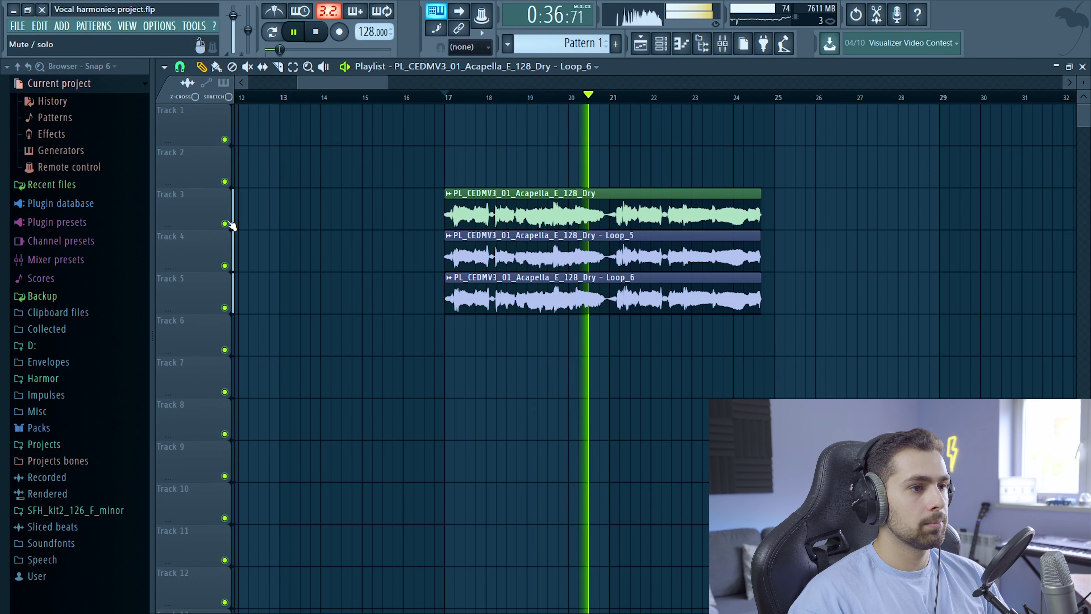
key("space")
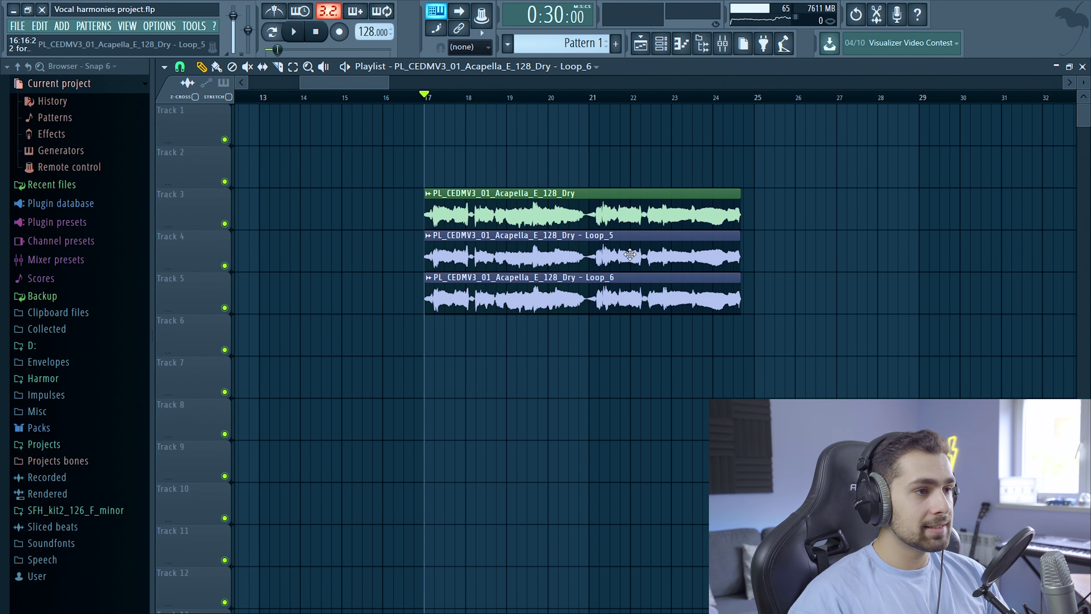
- Place a copy of the original acapella clip on playlist Track 6, aligned at bar 17, and make it unique
left_click(453, 210)
left_click(425, 335)
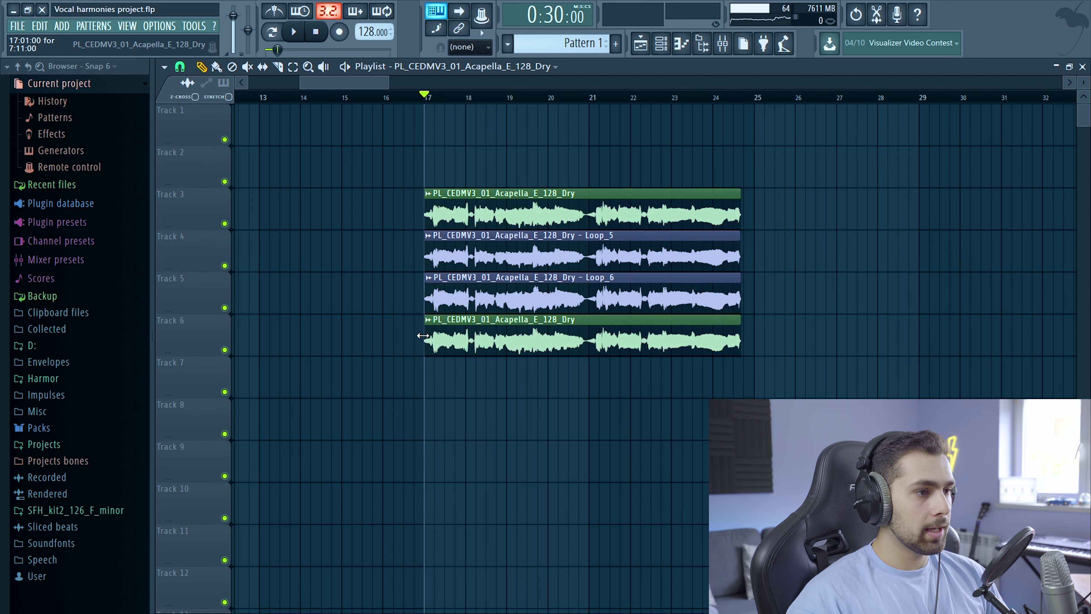
left_click(427, 322)
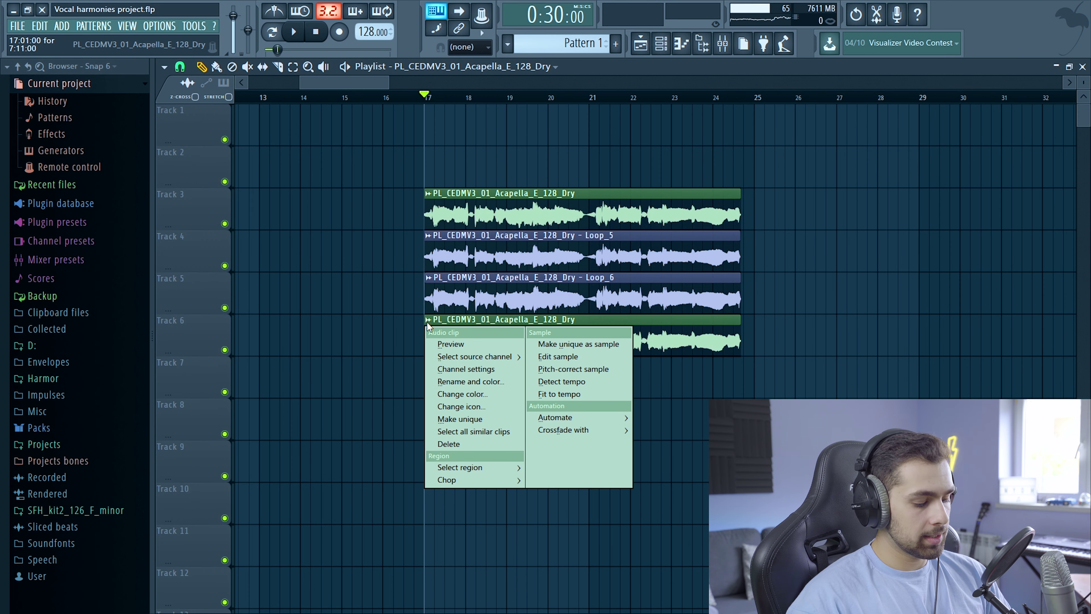
left_click(461, 419)
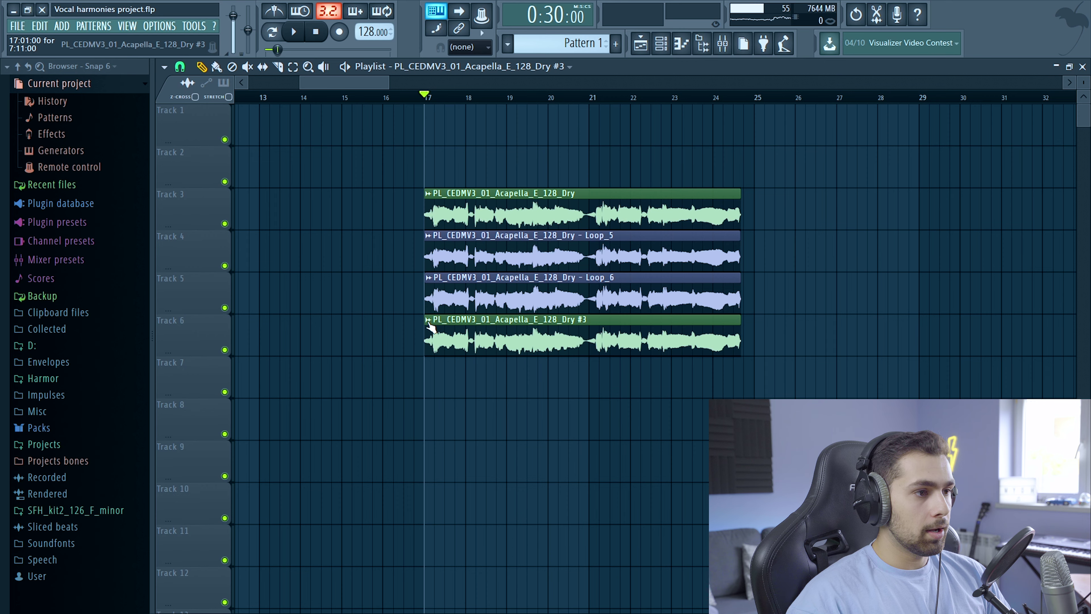
- Lower the time-stretching pitch of the acapella copy on Track 6 and audition that track soloed
double_click(464, 333)
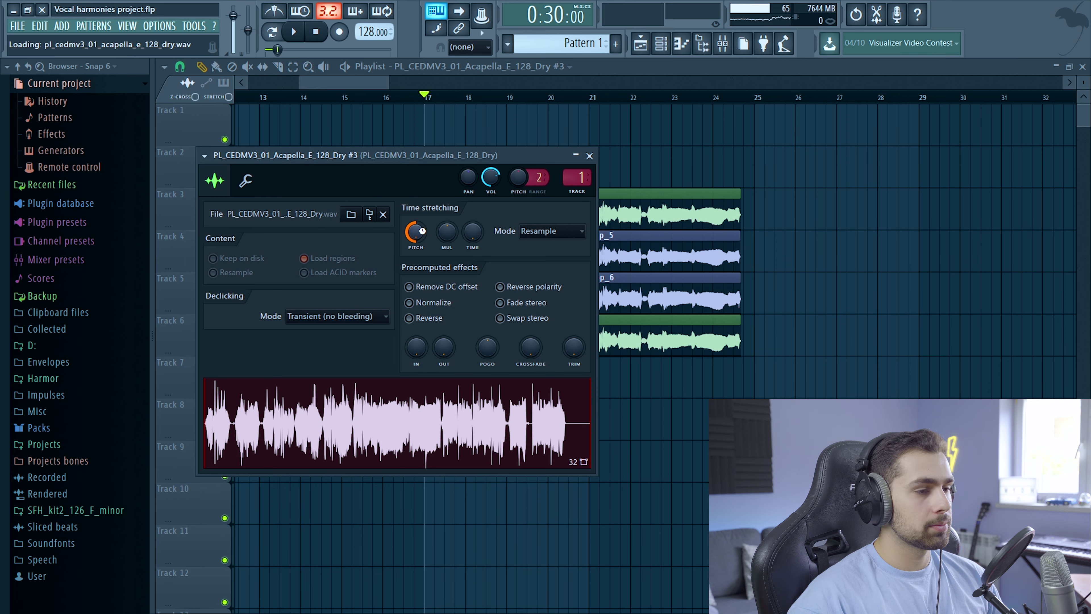
key("Escape")
right_click(225, 350)
key("space")
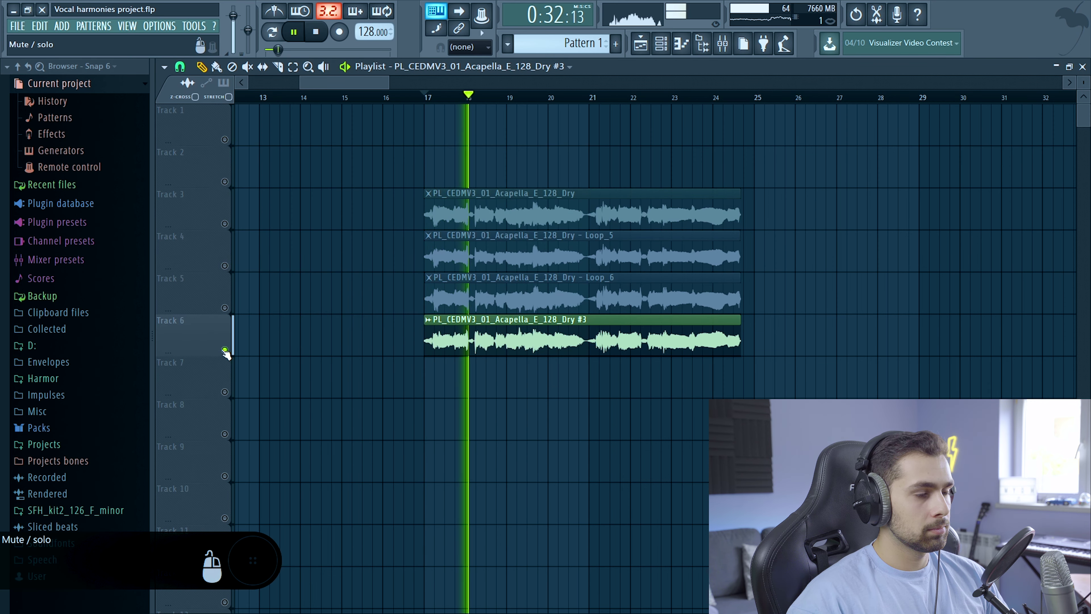
key("space")
right_click(225, 349)
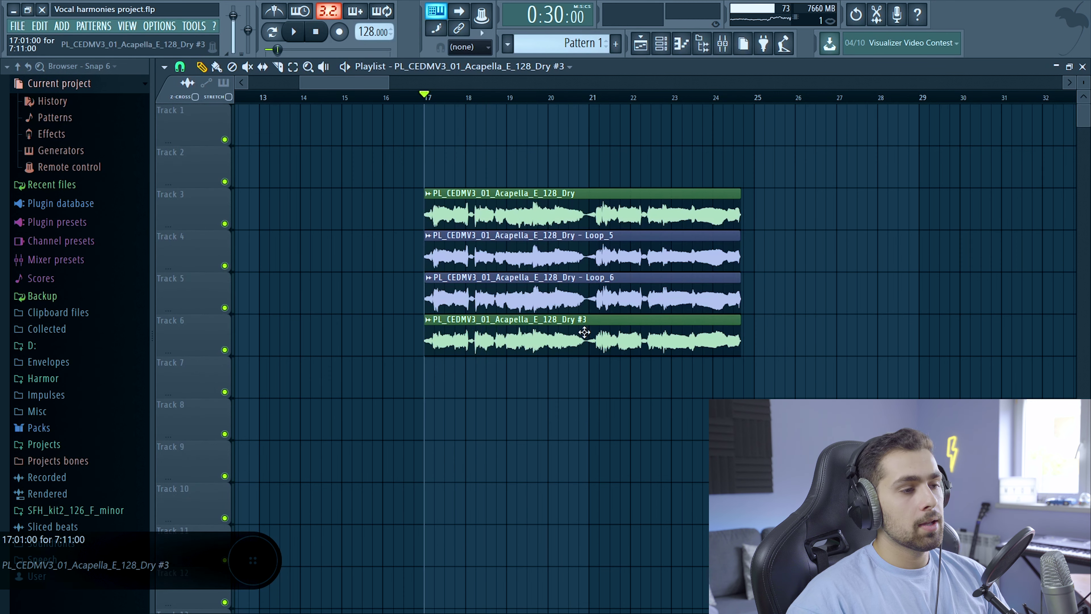
- Set the Track 6 copy's time-stretching mode to Auto and bring all playlist tracks back from solo
right_click(224, 350)
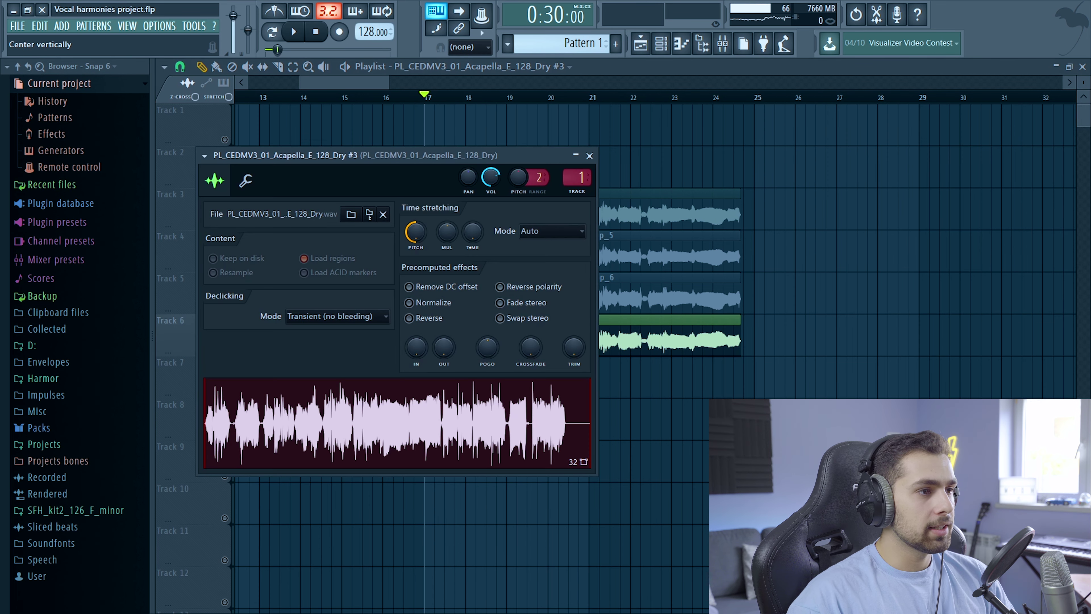
left_click(590, 156)
right_click(224, 224)
right_click(224, 225)
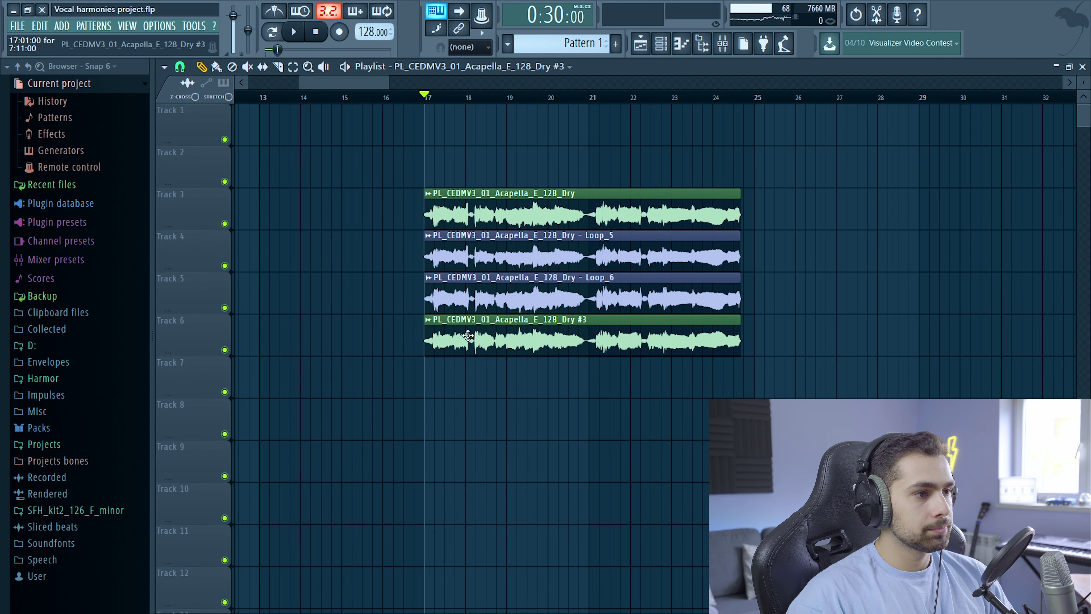
- Turn the channel volume of the pitched-down Track 6 copy down to about 18% while all layers play
double_click(532, 343)
key("space")
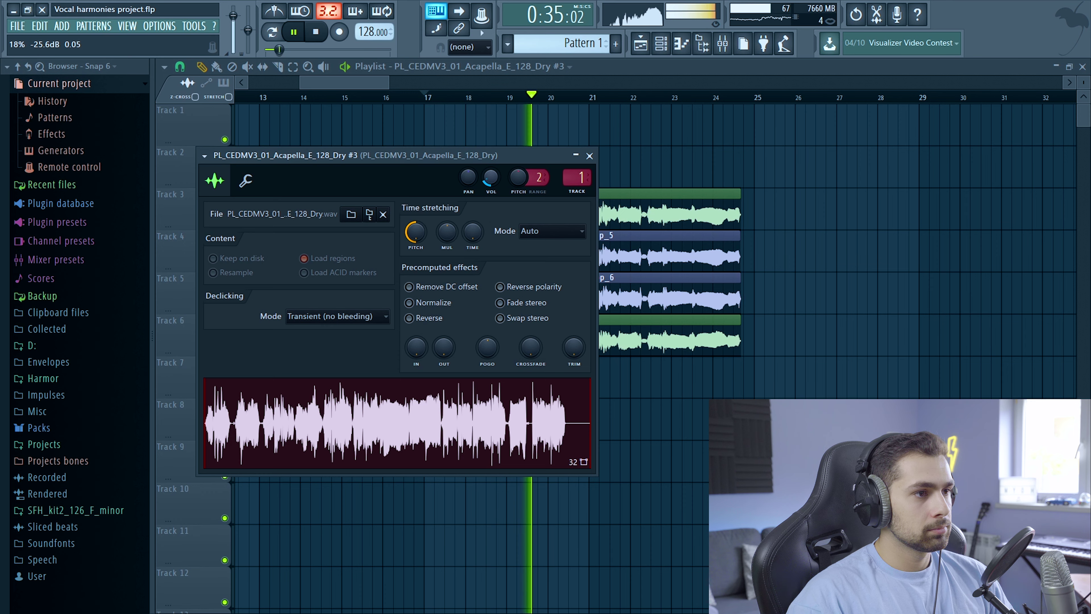
key("space")
- Route the pitched-down acapella copy to mixer track 7 and solo that mixer track
left_click_drag(578, 177, 582, 193)
left_click(582, 192)
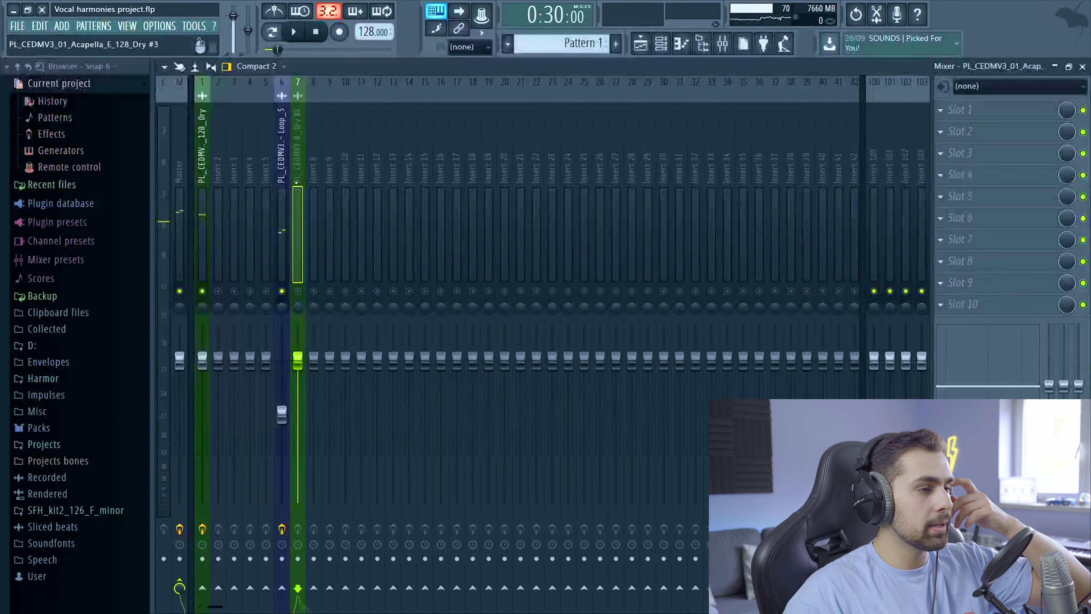
right_click(298, 291)
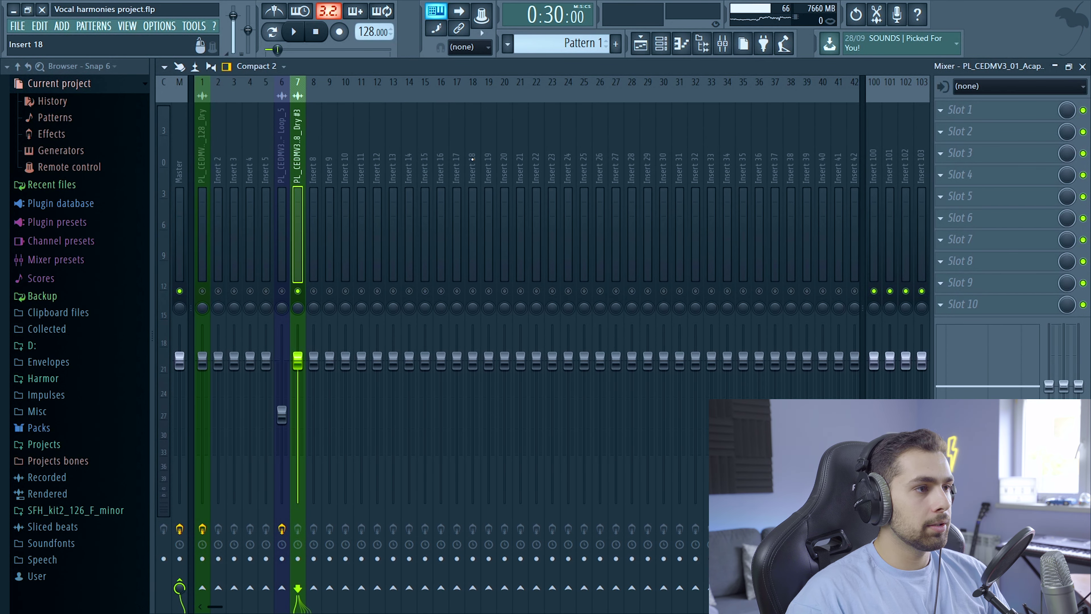
- Insert Fruity Parametric EQ 2 in Slot 1 of mixer track 7 and cut the low frequencies and upper mids
key("space")
left_click(941, 111)
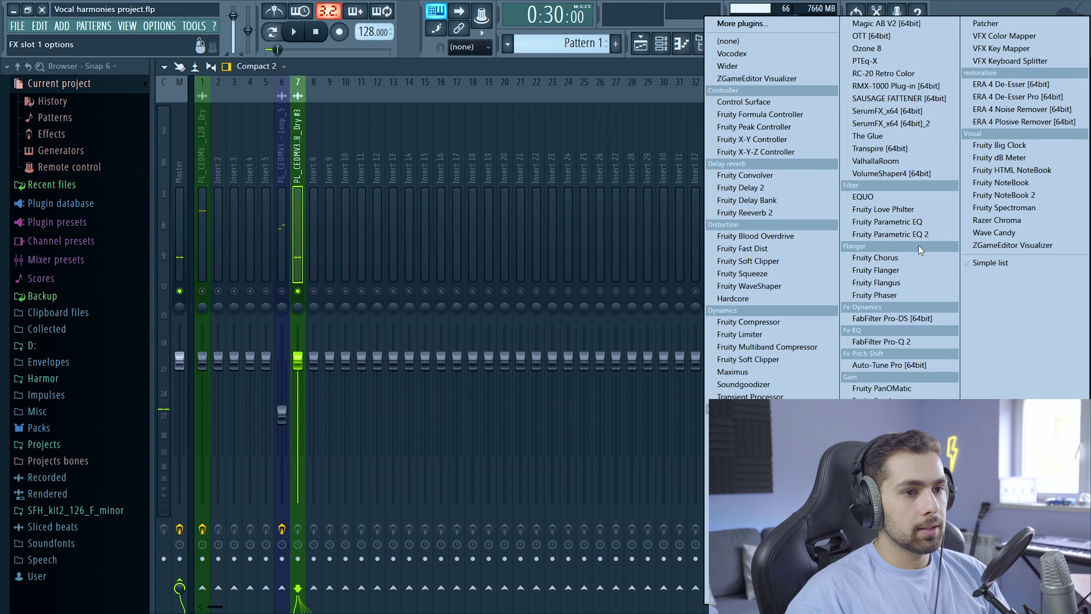
left_click(920, 234)
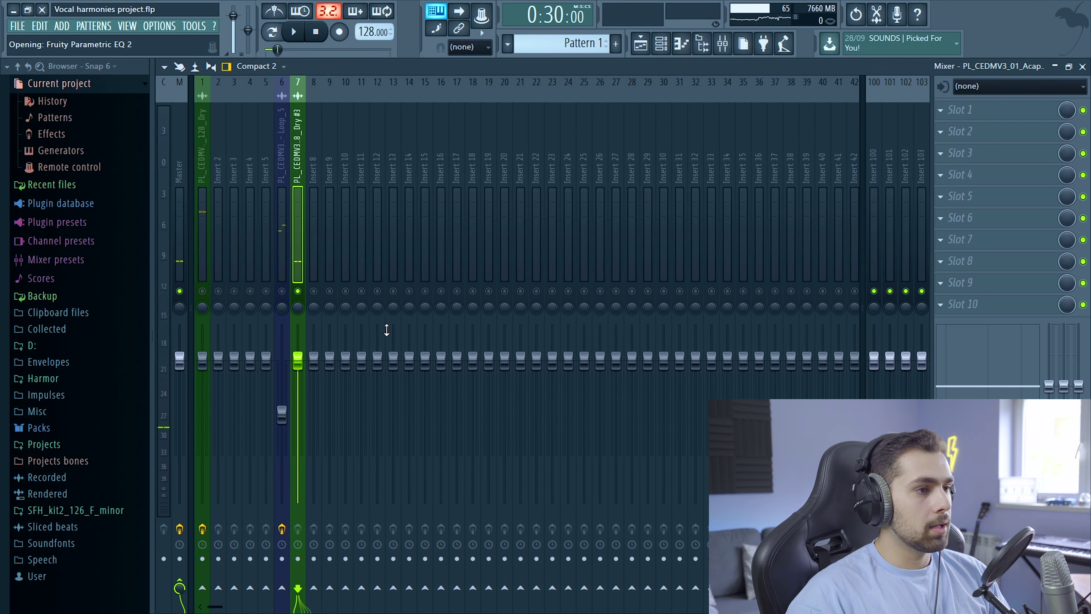
left_click_drag(361, 213, 333, 231)
key("space")
left_click_drag(215, 219, 203, 260)
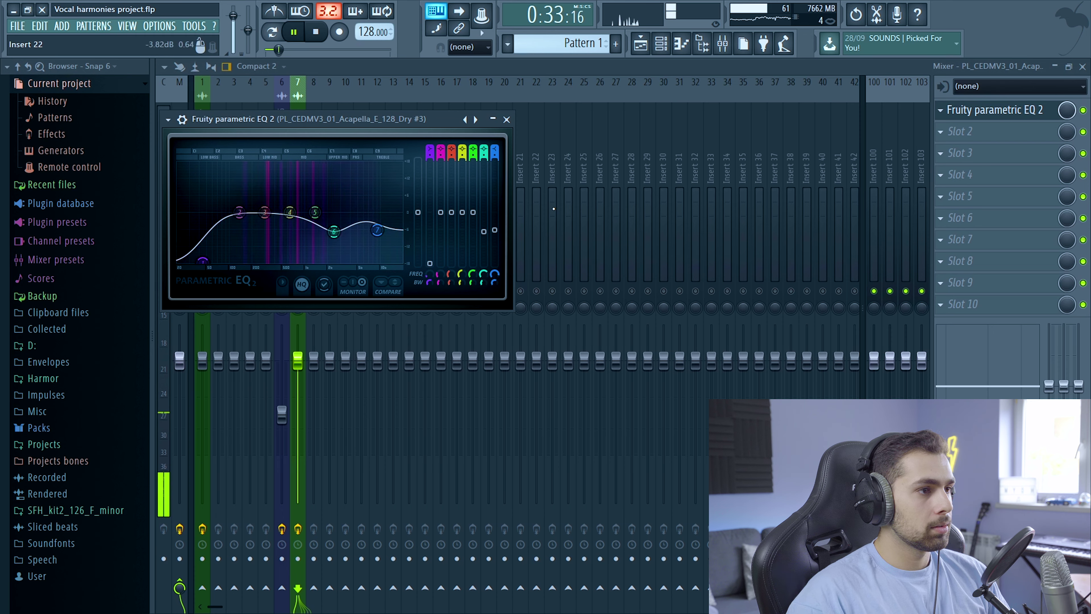
key("space")
- Add a second Fruity Parametric EQ 2 in Slot 2 of mixer track 7, load the next preset and set its high pass to about 84 Hz
left_click(941, 133)
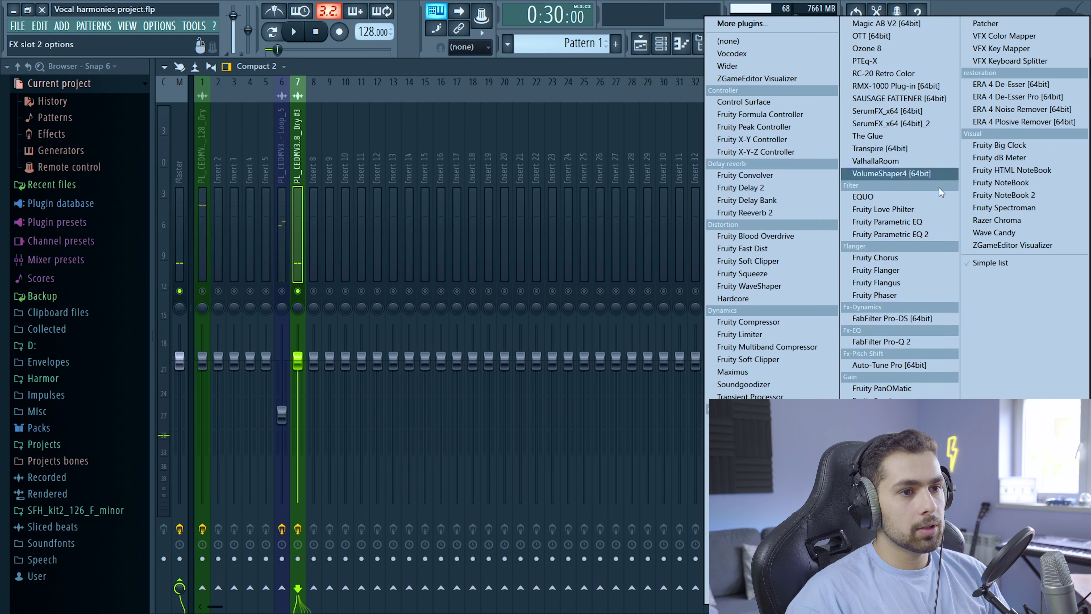
left_click(898, 234)
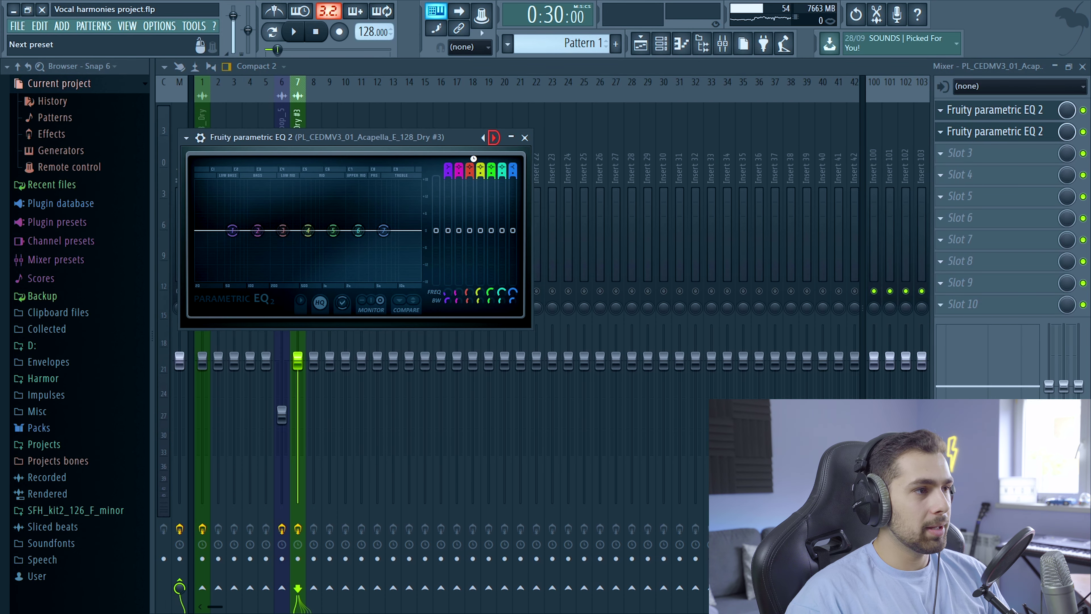
left_click(494, 137)
left_click_drag(193, 231, 236, 231)
key("space")
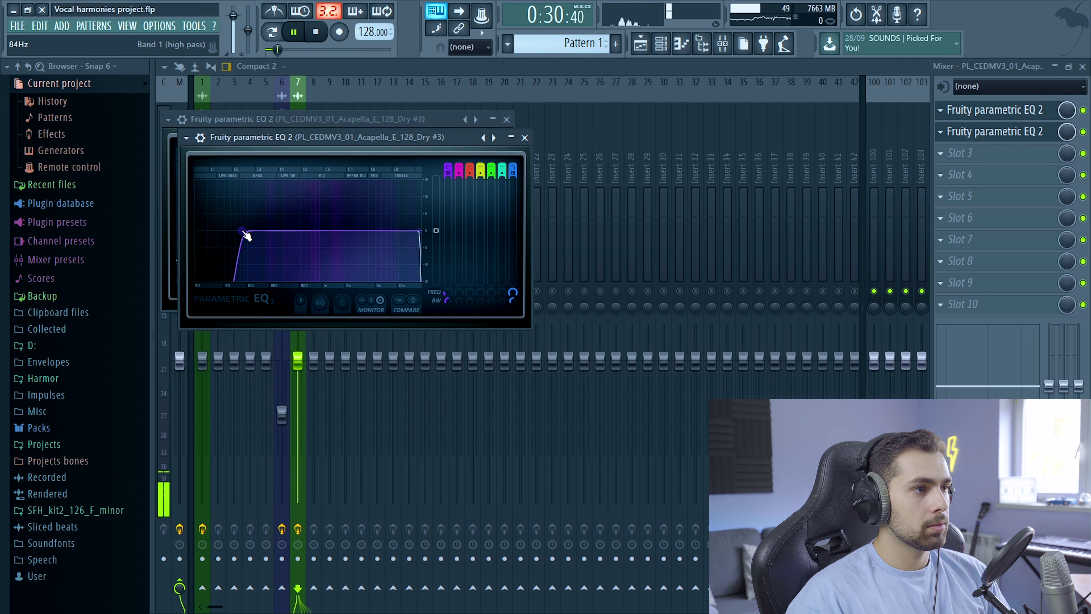
left_click(640, 43)
key("space")
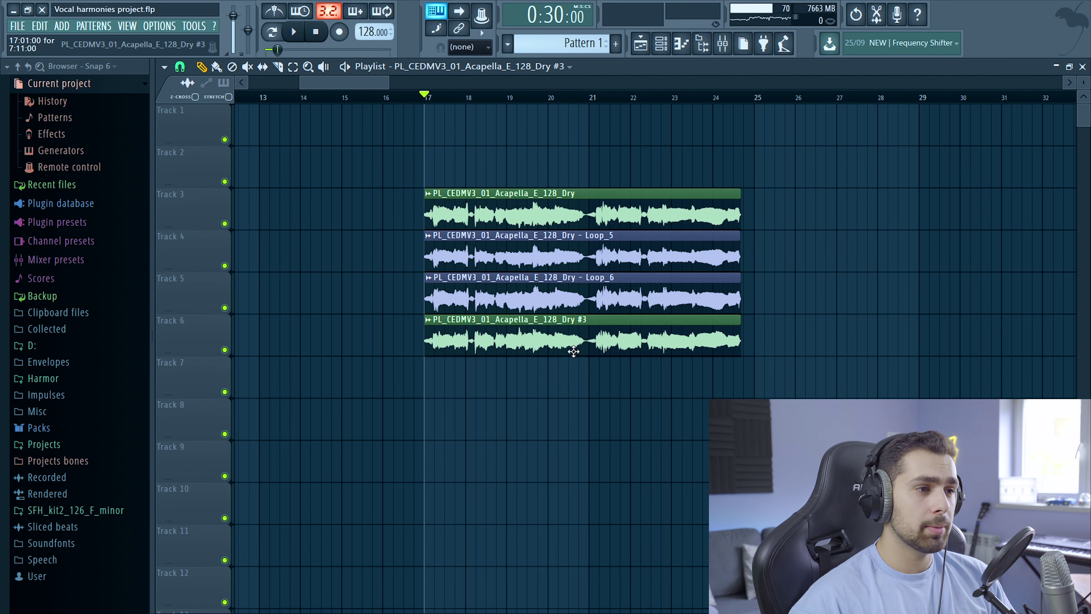
- Lower the mixer track 7 fader to about -1.6 dB while all vocal layers play
key("space")
key("F9")
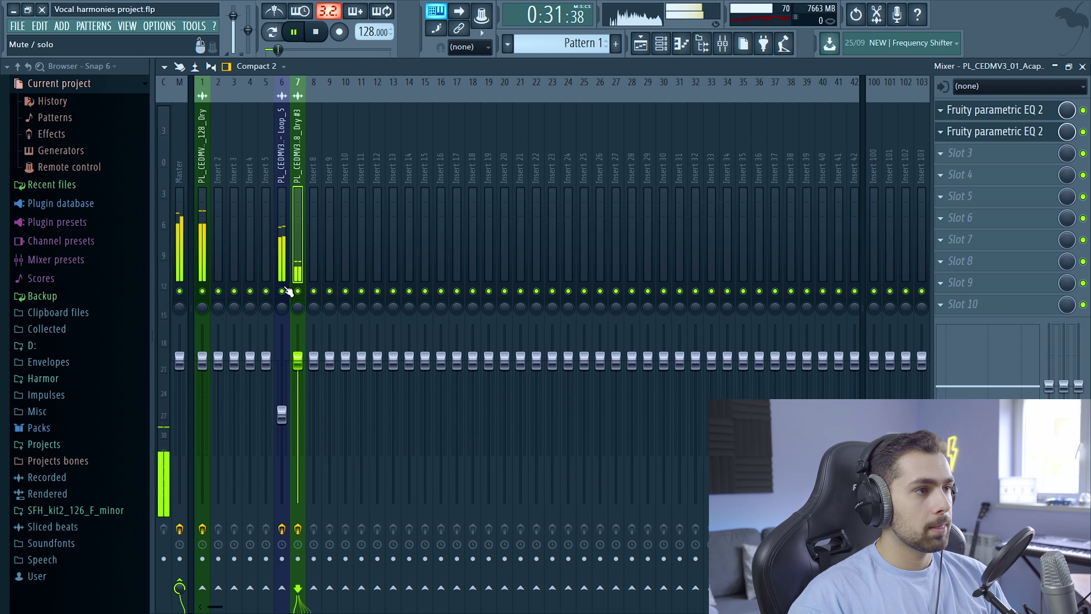
left_click_drag(297, 362, 298, 371)
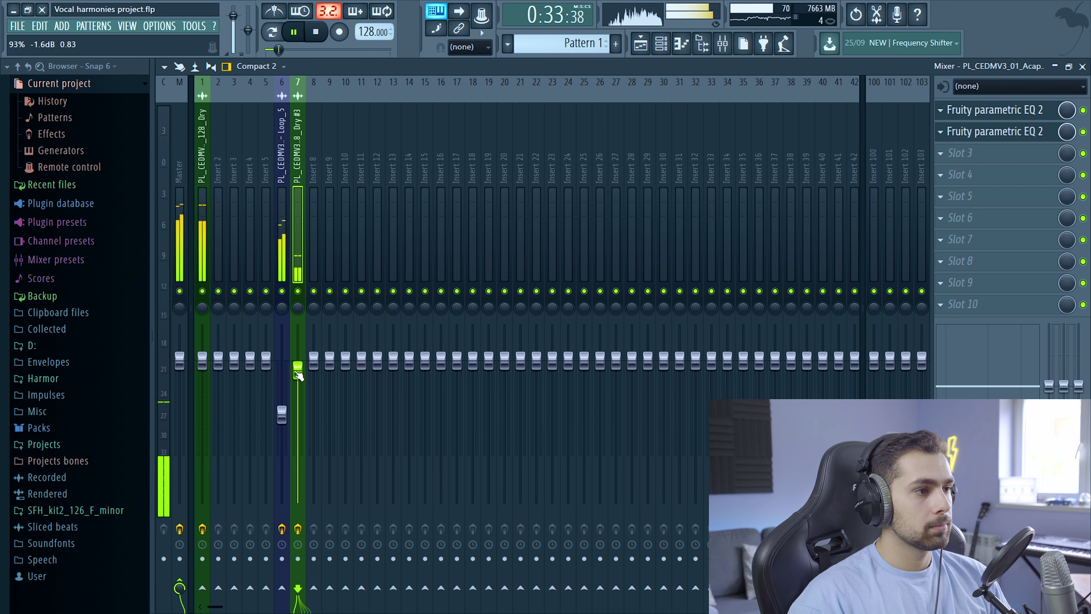
- Compare the full vocal stack with and without the pitched-down layer by muting and unmuting mixer track 7
left_click(297, 292)
left_click(298, 292)
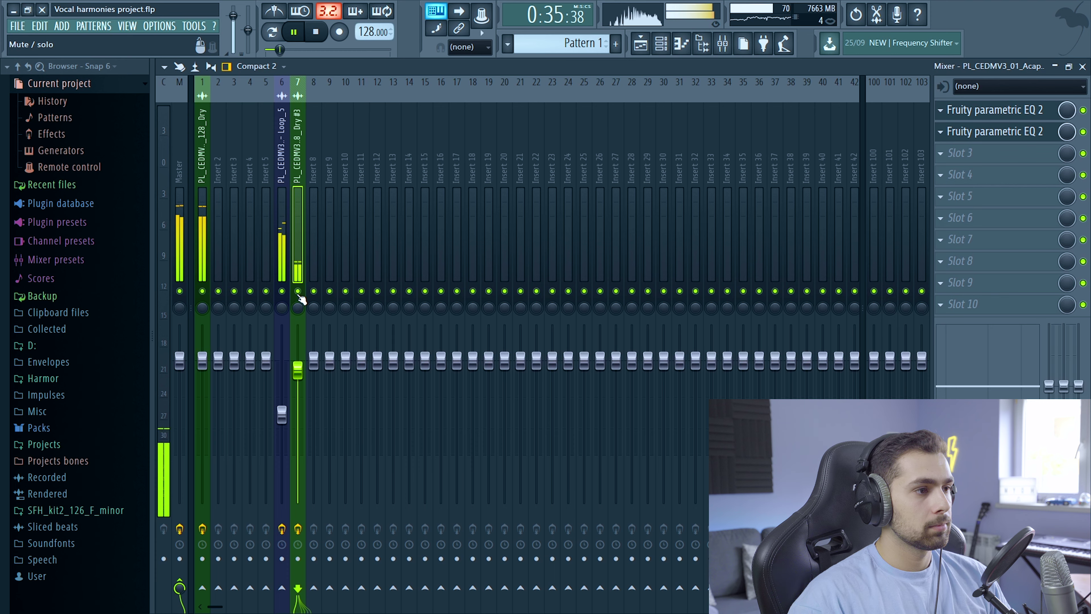
left_click(298, 292)
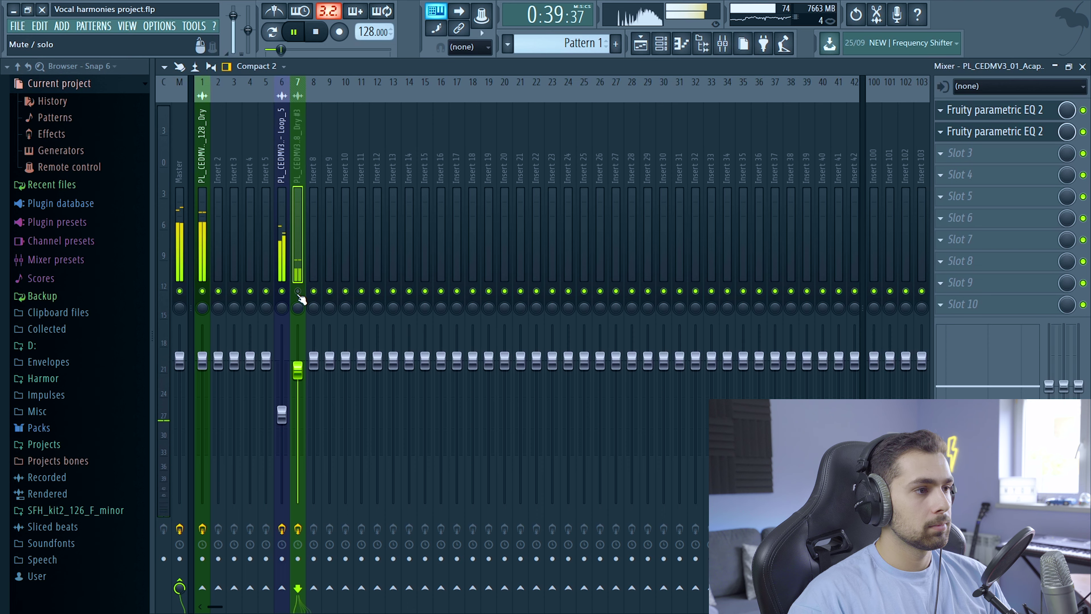
left_click(298, 292)
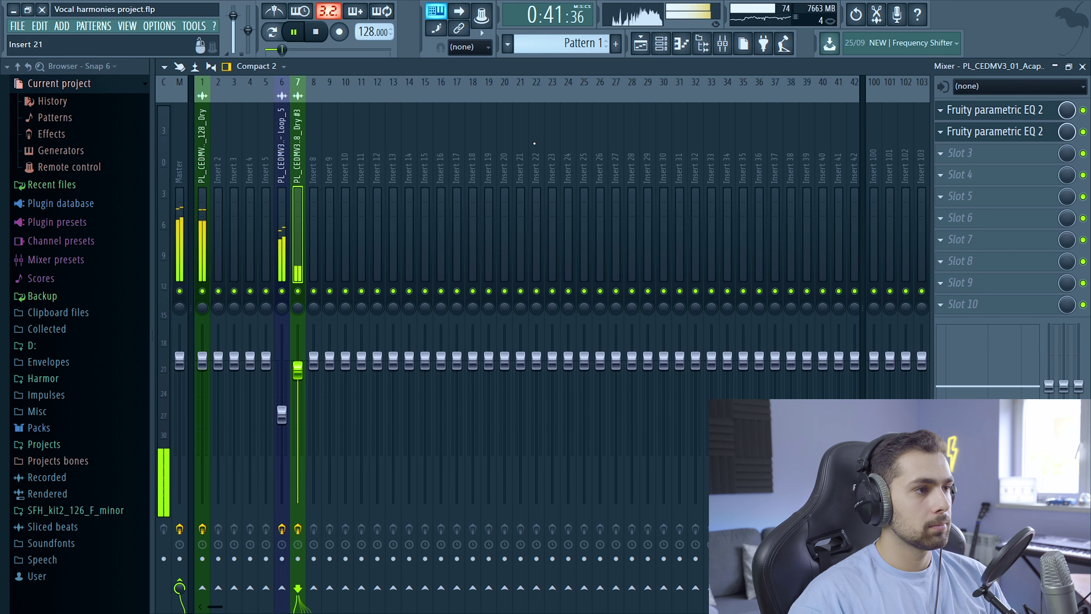
key("space")
- Recolour the pitched-down vocal clip on playlist Track 6 turquoise
left_click(641, 43)
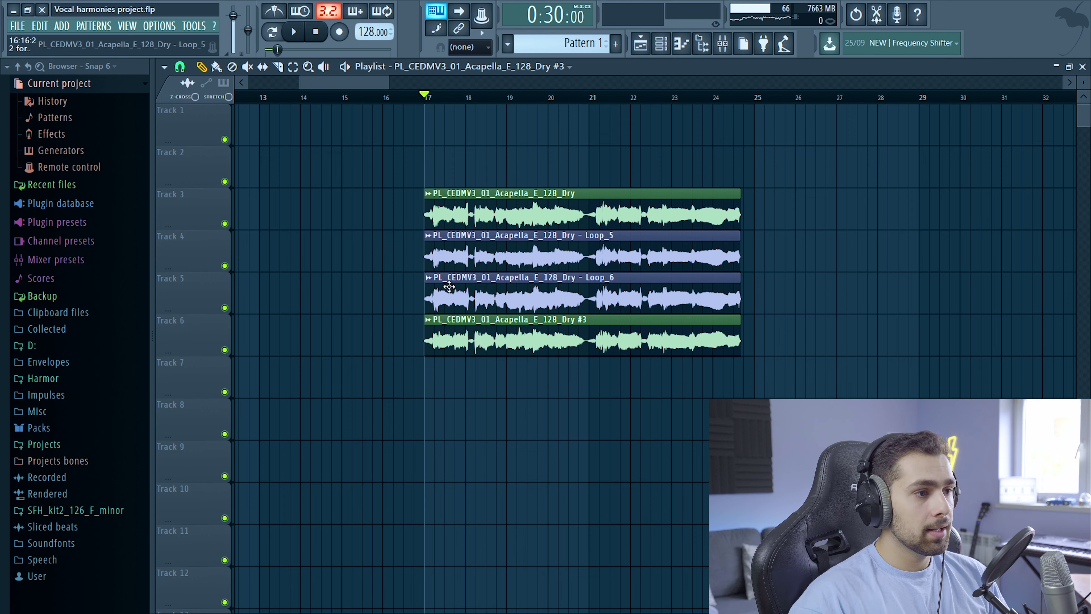
left_click(428, 320)
left_click(471, 395)
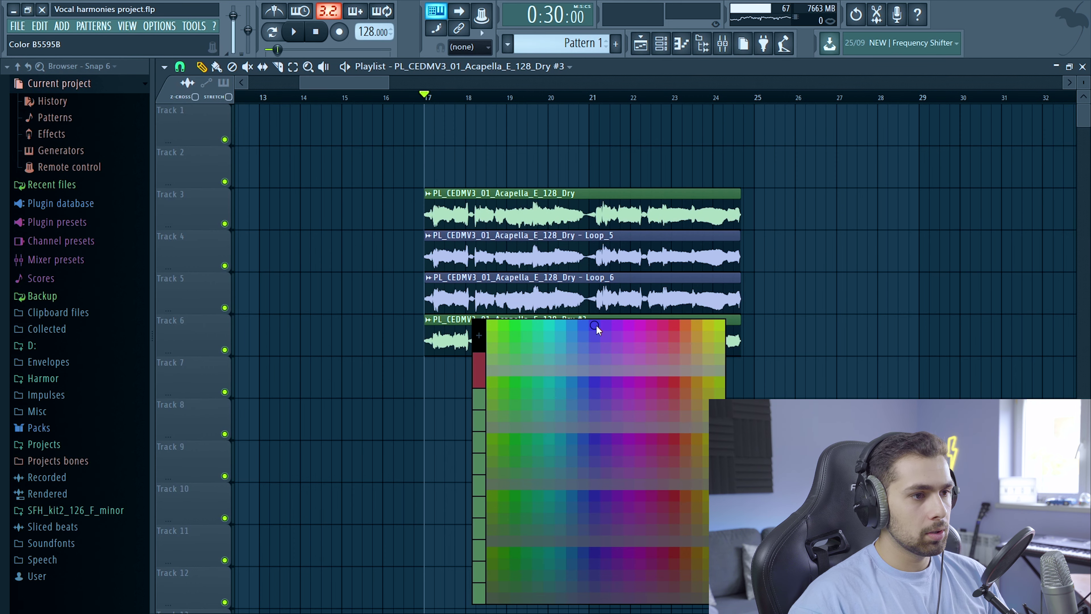
left_click(553, 324)
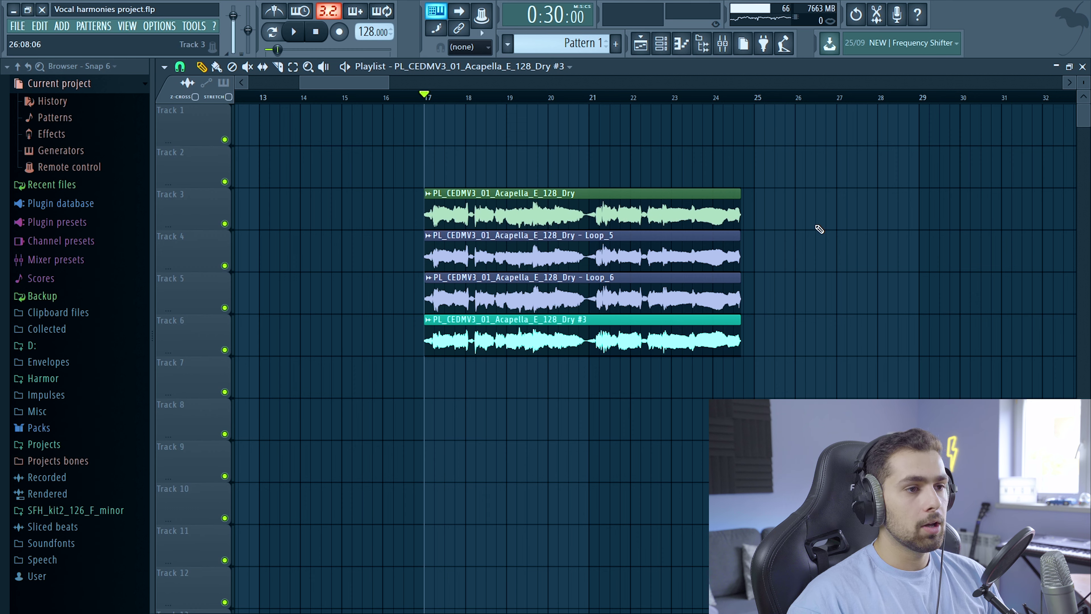
left_click_drag(813, 174, 726, 203)
left_click_drag(768, 252, 717, 287)
left_click_drag(794, 334, 684, 361)
left_click(847, 366, "ctrl")
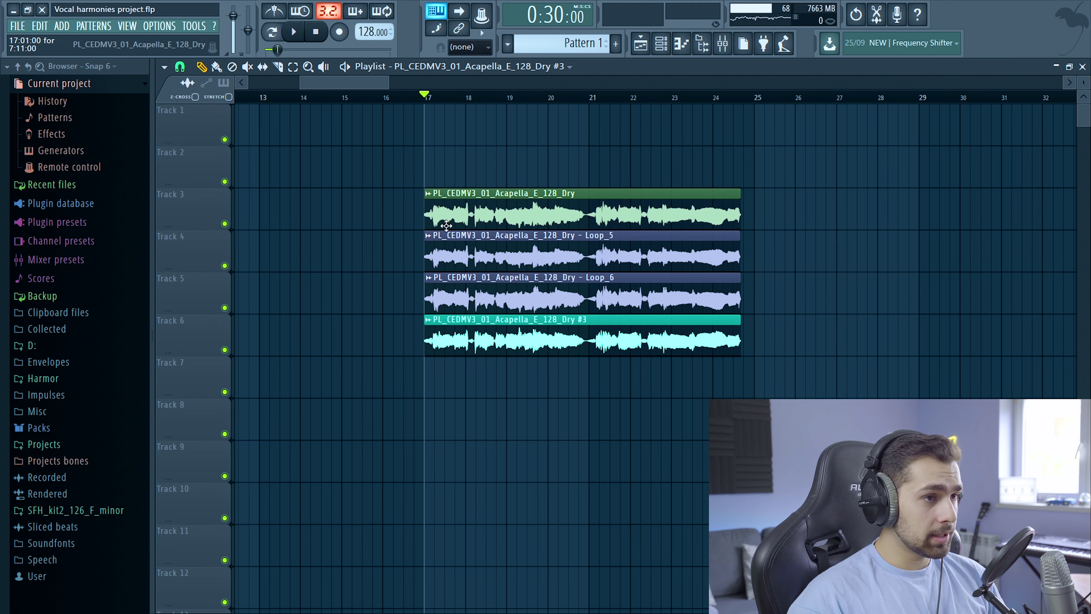
- Place a copy of the dry acapella clip on playlist Track 7 at bar 17 and make it unique
left_click(441, 197)
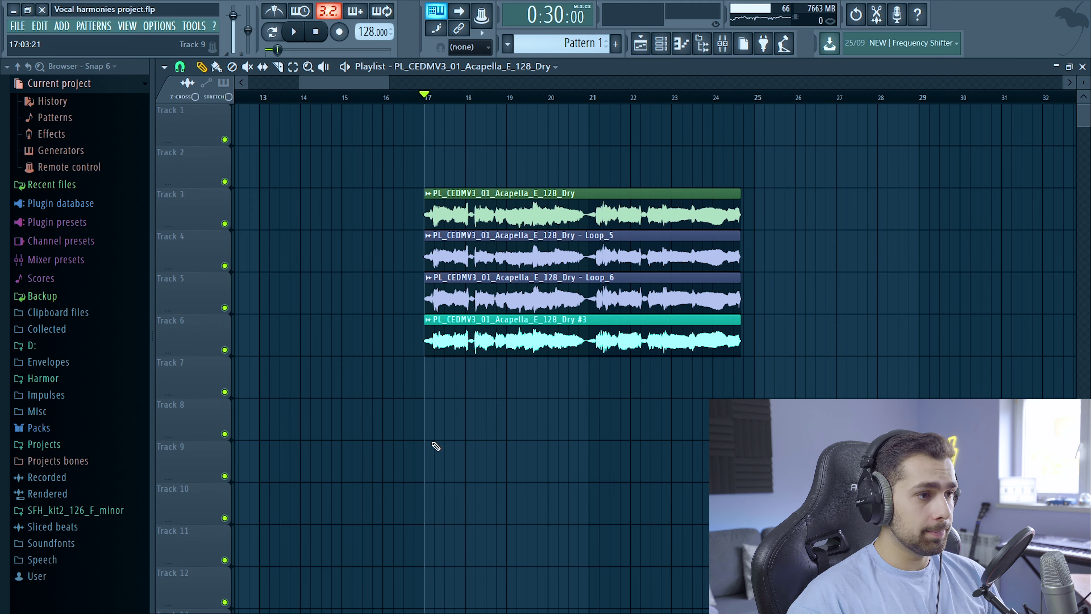
left_click(430, 380)
right_click(427, 371)
left_click(494, 461)
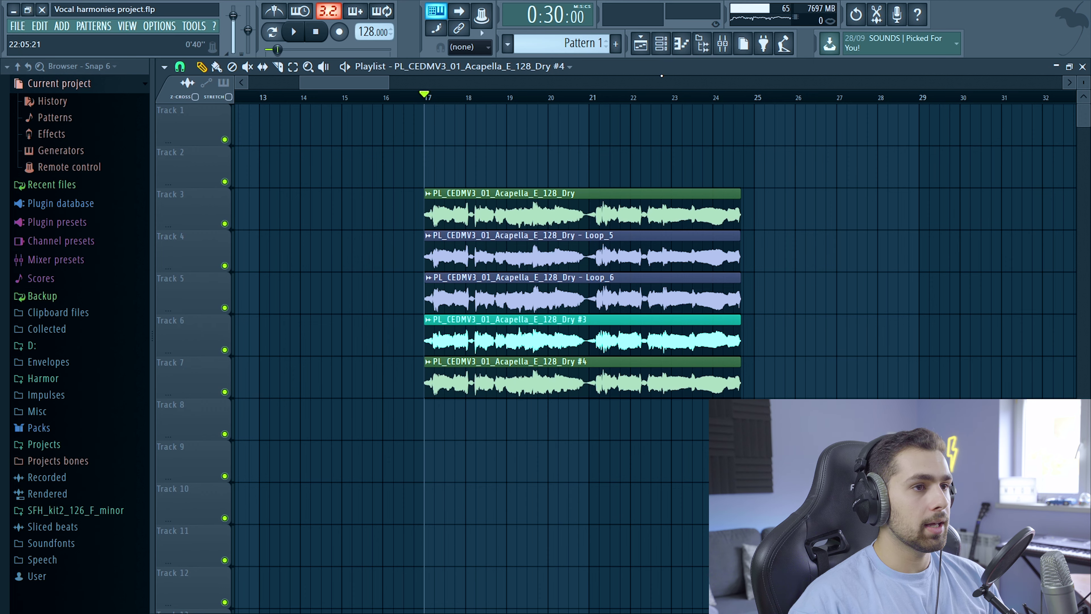
- Insert Newtone in Slot 2 of the Master mixer track and load the Track 7 clip's acapella sample into it
left_click(723, 44)
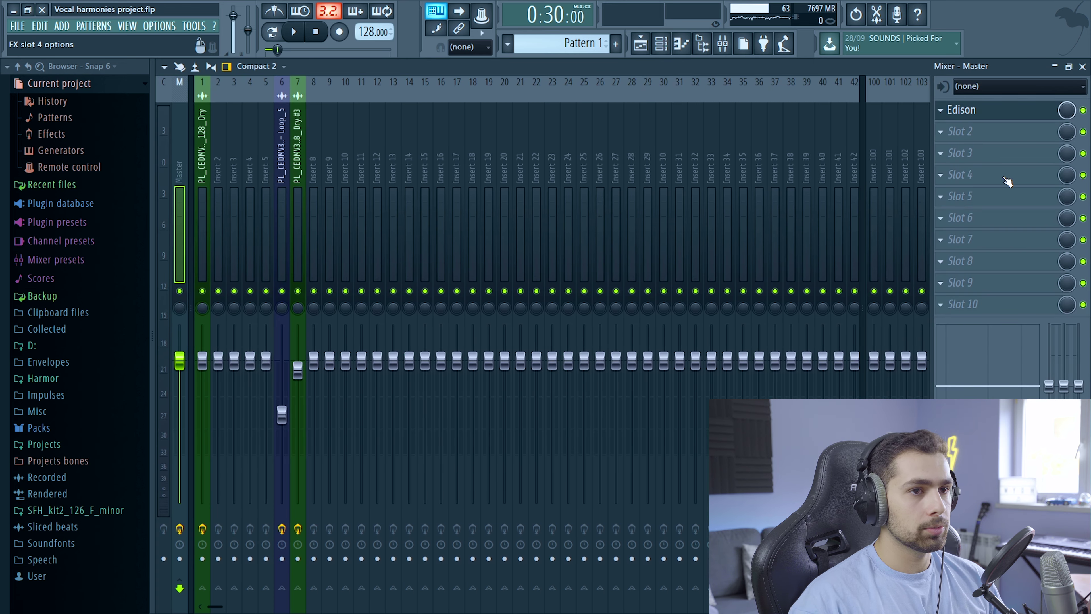
left_click(968, 141)
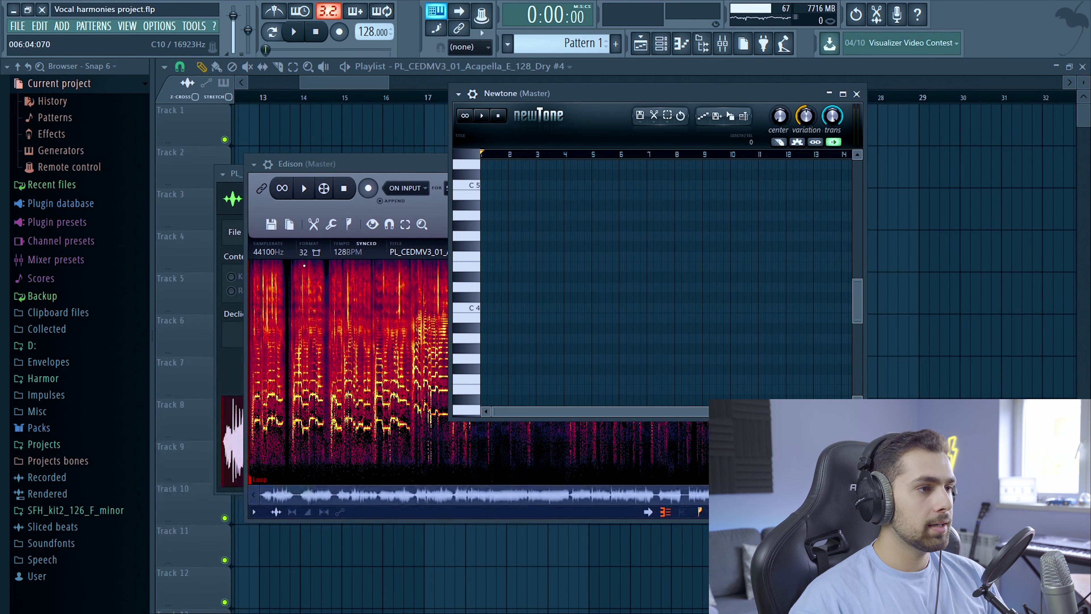
left_click_drag(234, 173, 176, 140)
left_click_drag(327, 410, 682, 263)
left_click(552, 139)
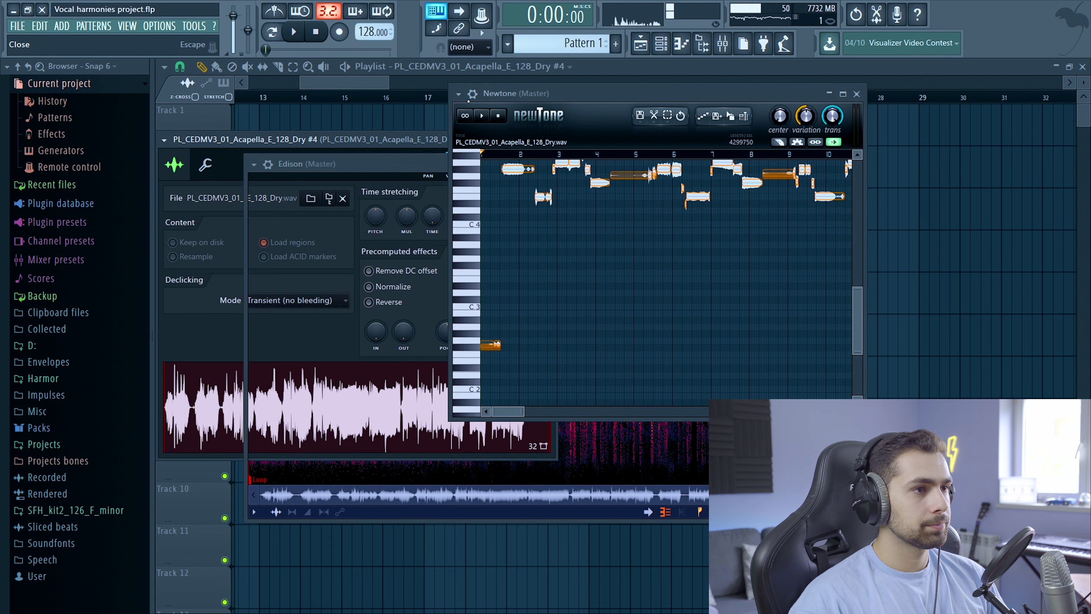
left_click(319, 31)
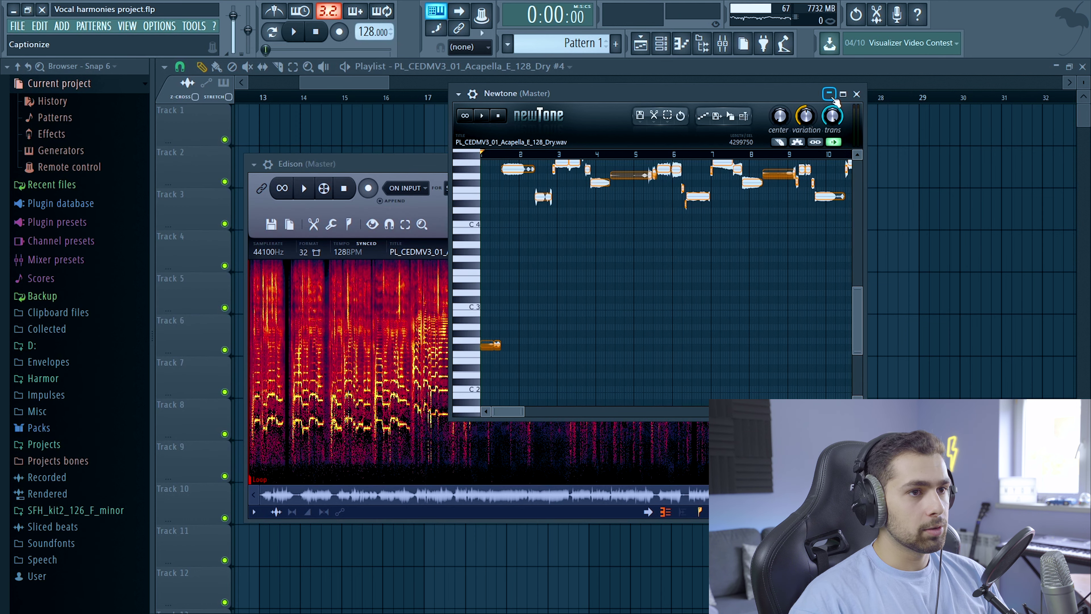
- Maximize Newtone and delete all vocal notes outside bars 17 to 25
left_click(843, 93)
scroll(653, 380, "down", 3)
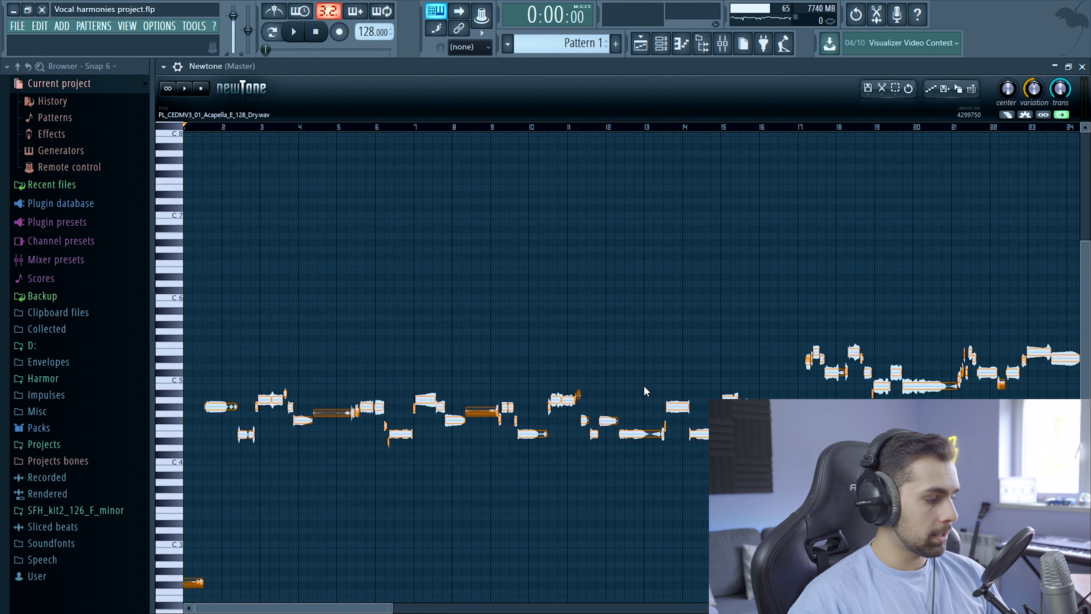
scroll(643, 385, "down", 5)
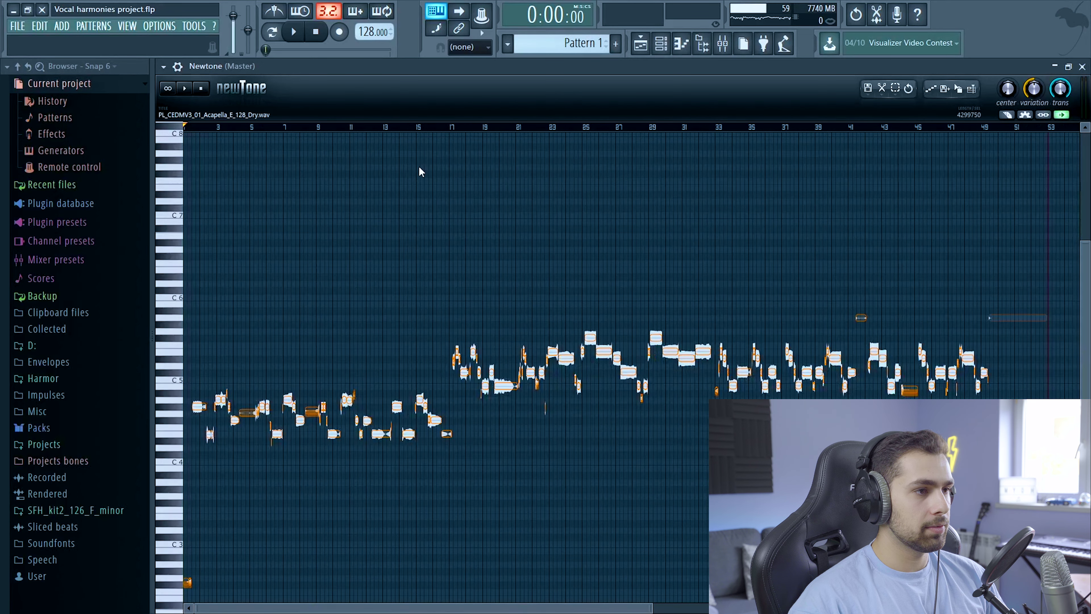
left_click(445, 127)
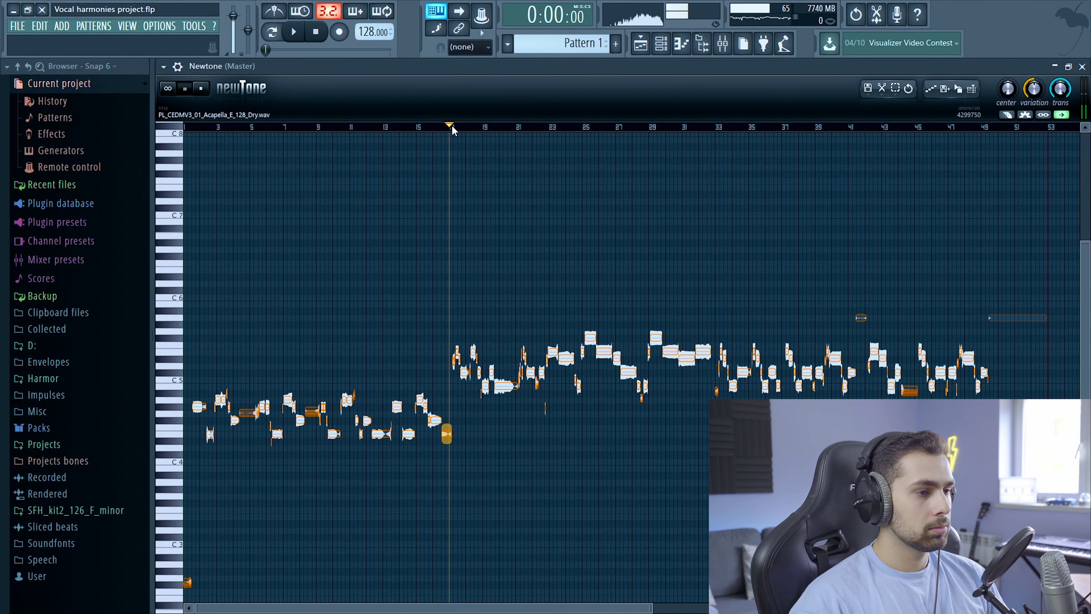
left_click_drag(478, 492, 167, 360)
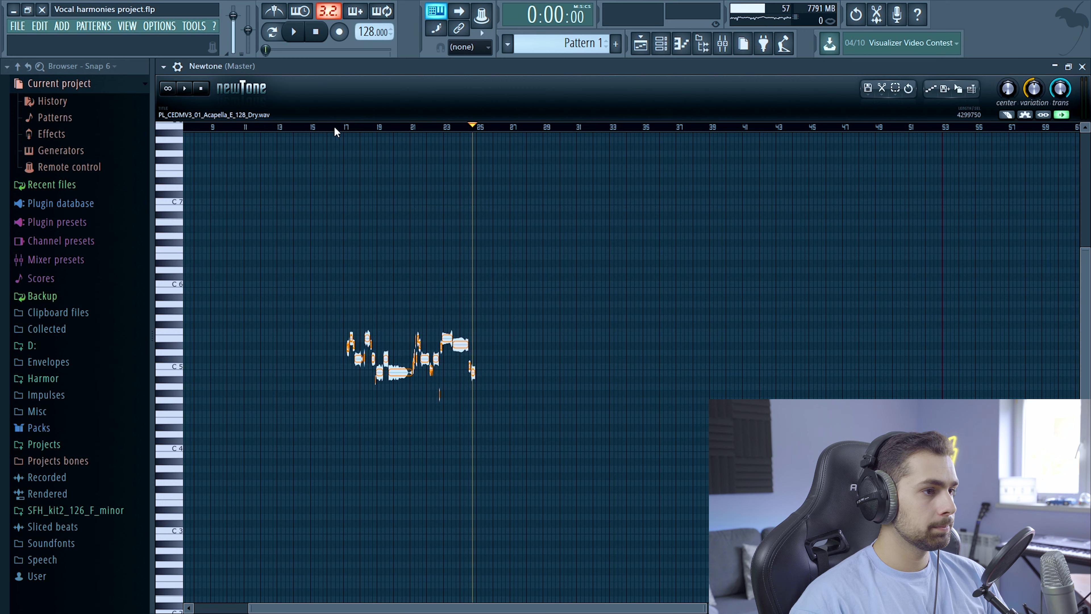
- Select the time range from bar 17 to about bar 25 in Newtone and preview it
left_click_drag(336, 131, 597, 140)
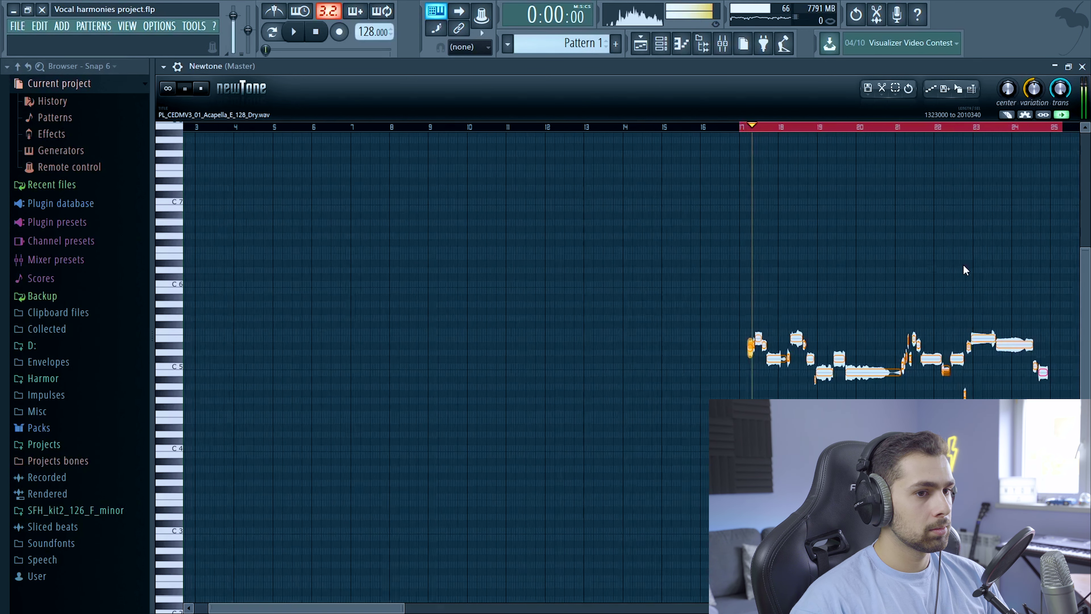
scroll(964, 269, "up", 1)
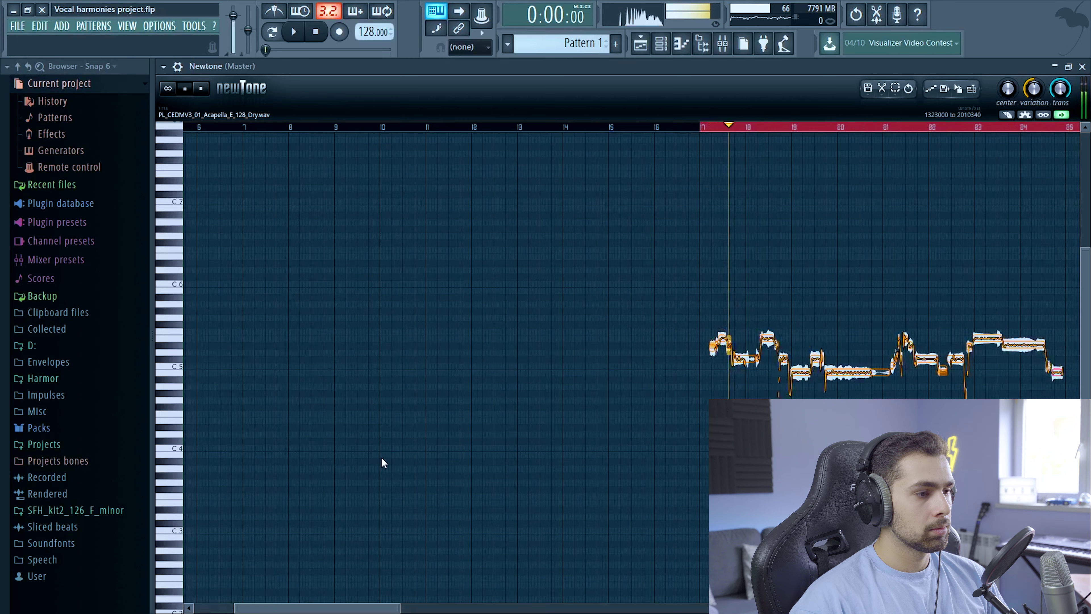
left_click_drag(262, 610, 336, 609)
key("space")
scroll(339, 381, "up", 3)
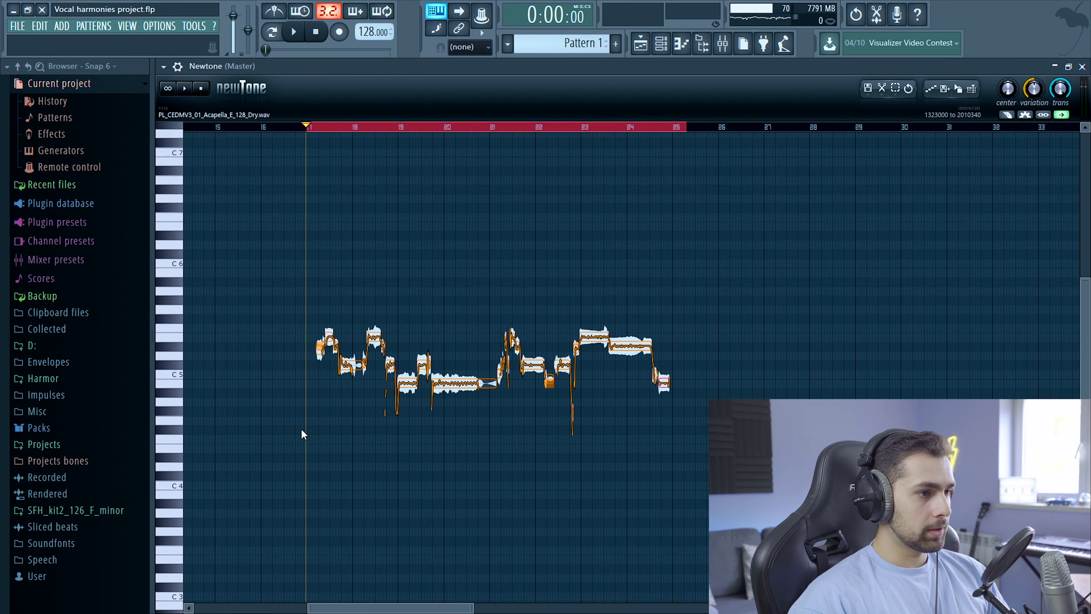
scroll(284, 346, "up", 3)
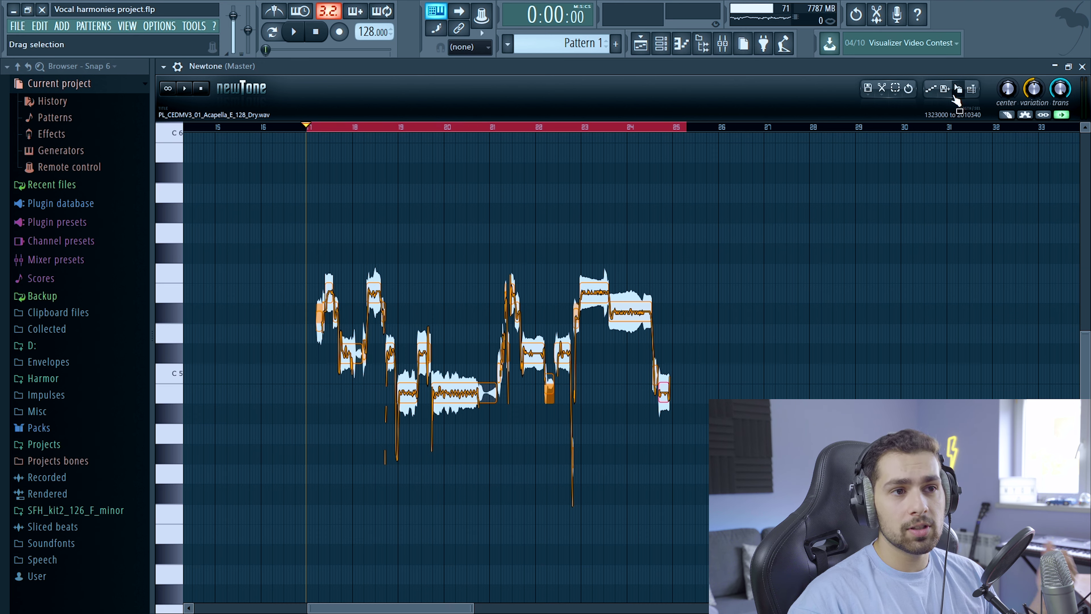
- Turn on Snap to scale in Newtone and choose the F# major scale
left_click(883, 90)
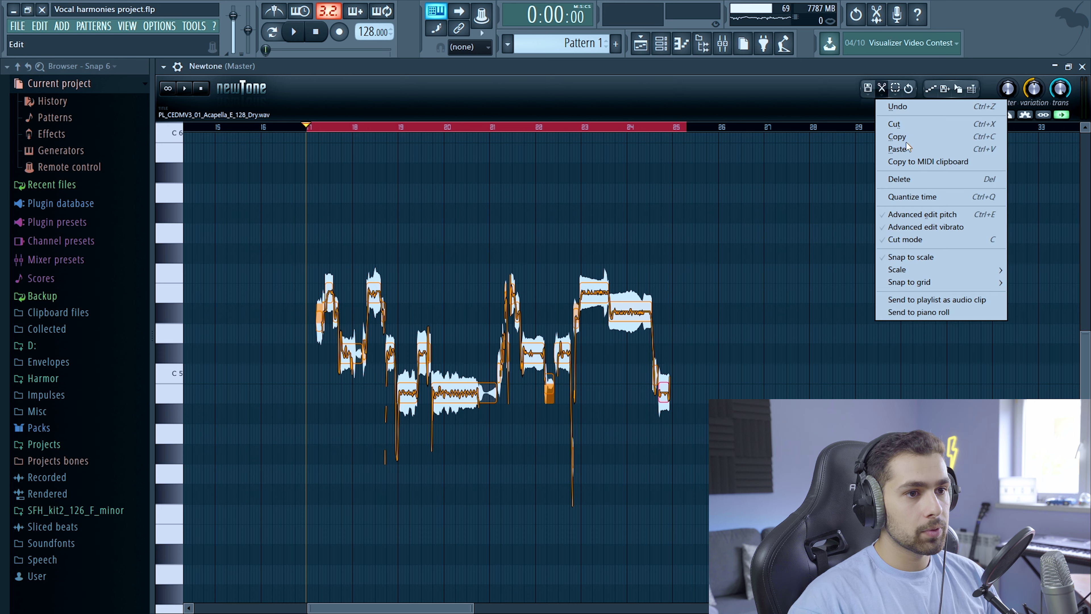
left_click(920, 258)
left_click(883, 89)
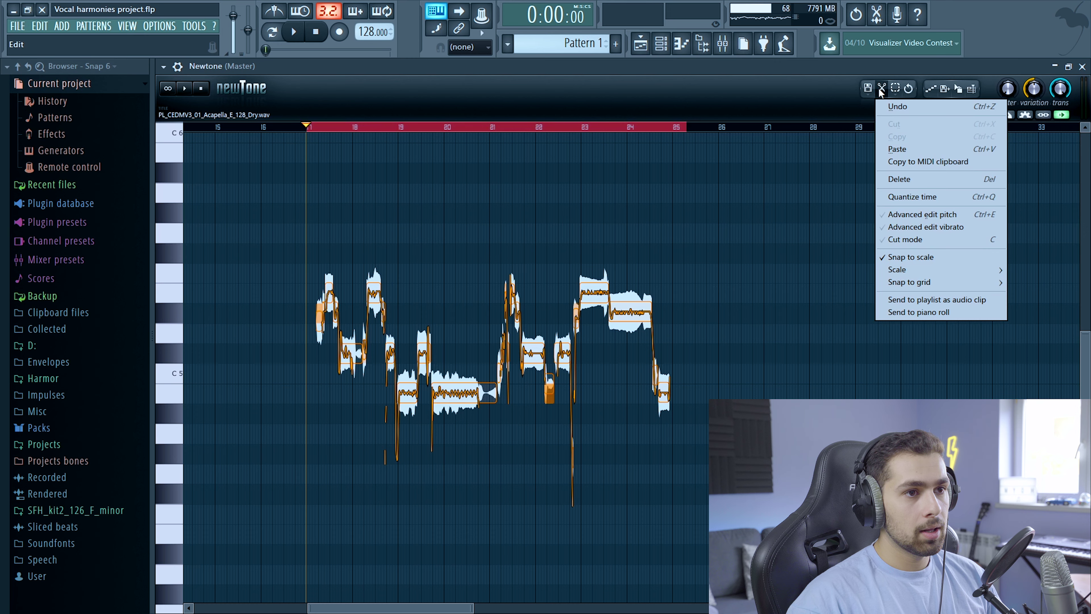
mouse_move(909, 271)
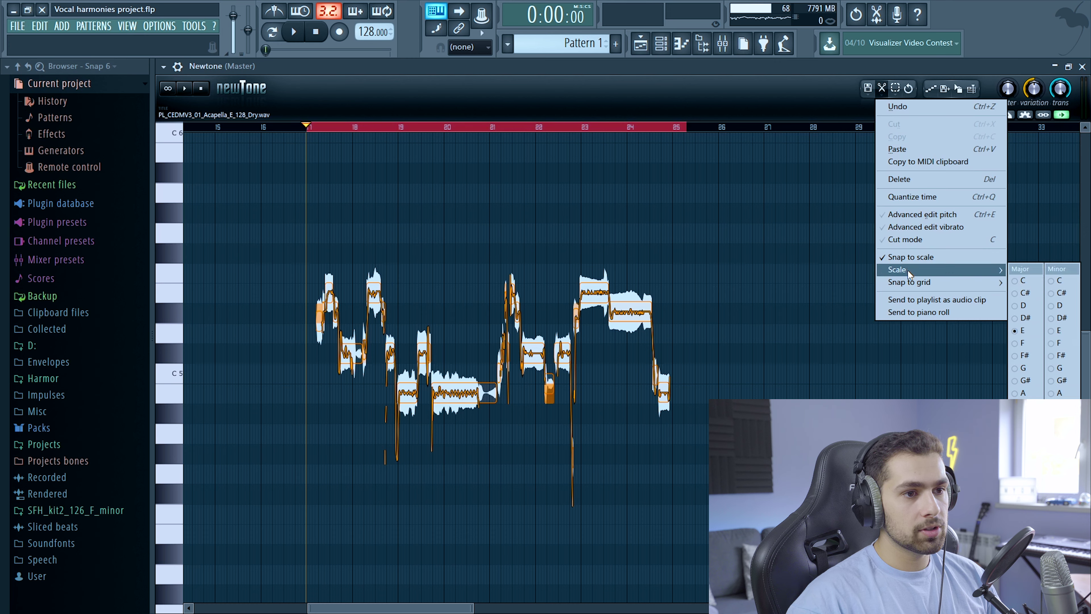
left_click(1032, 356)
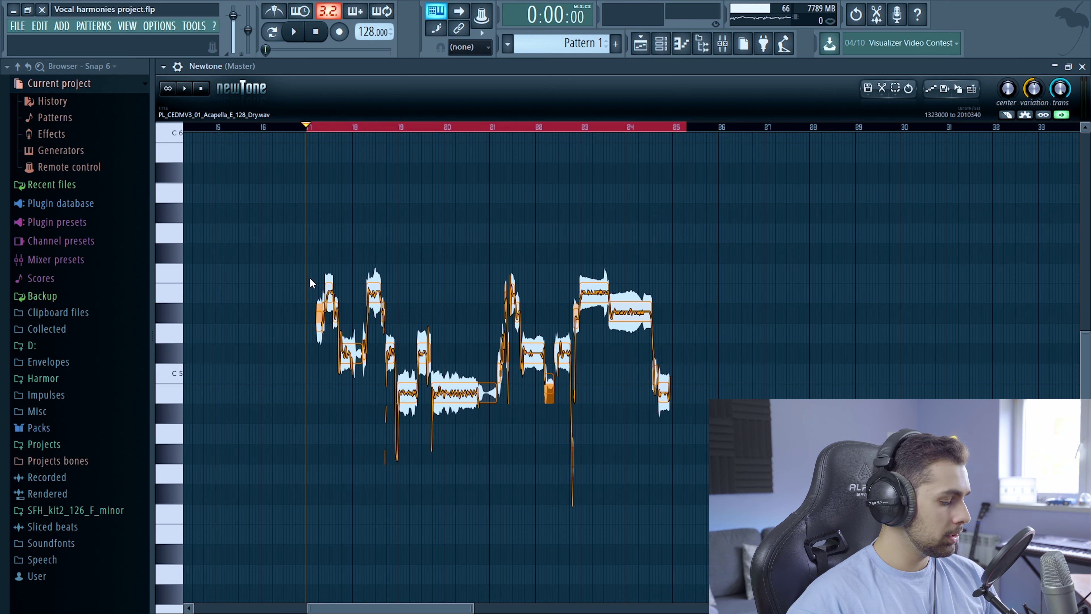
- Listen to the original phrase, raise the long vocal note just before bar 18 to G#5, and preview it from bar 17
scroll(326, 301, "up", 5)
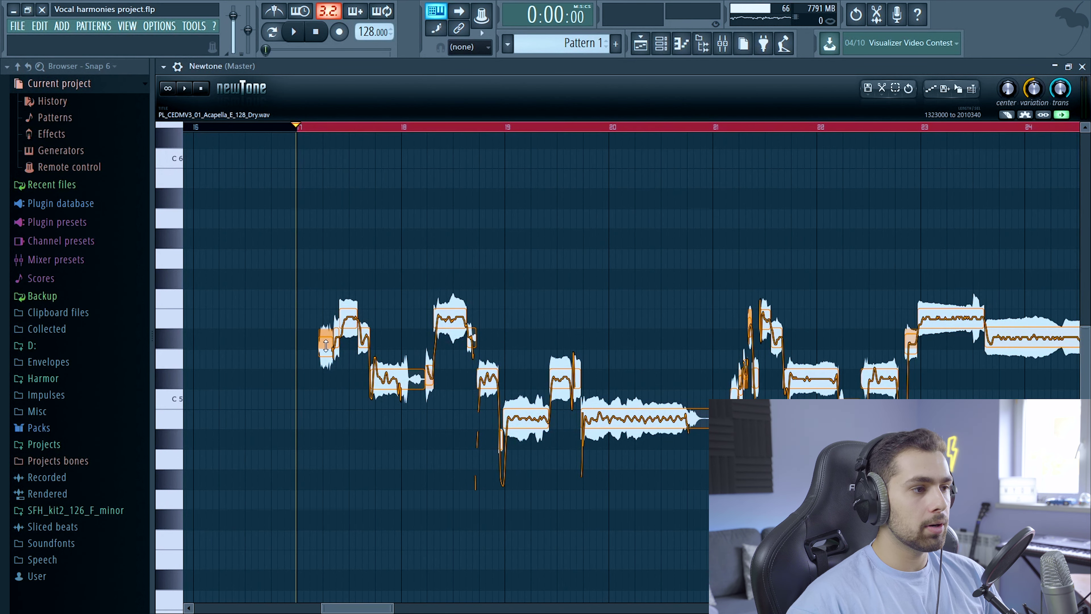
key("space")
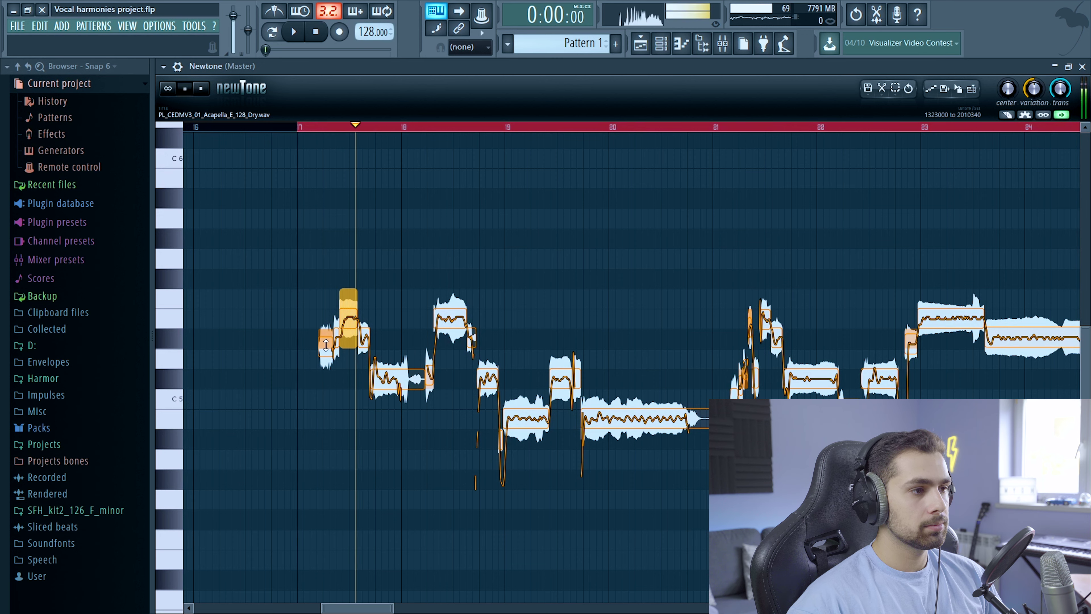
key("space")
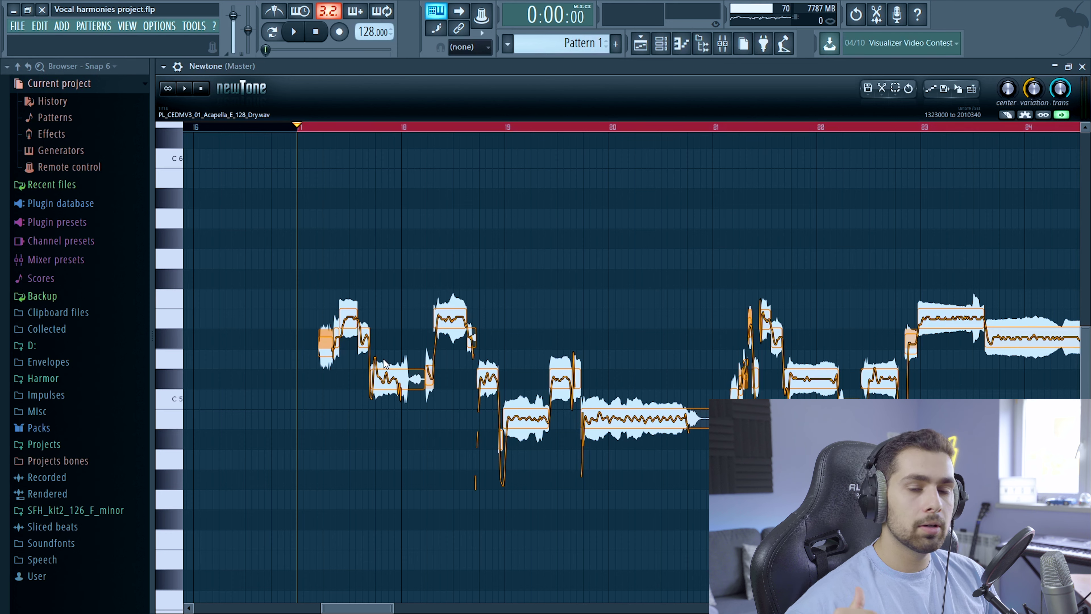
key("space")
key("space")
left_click_drag(390, 379, 388, 210)
left_click(303, 128)
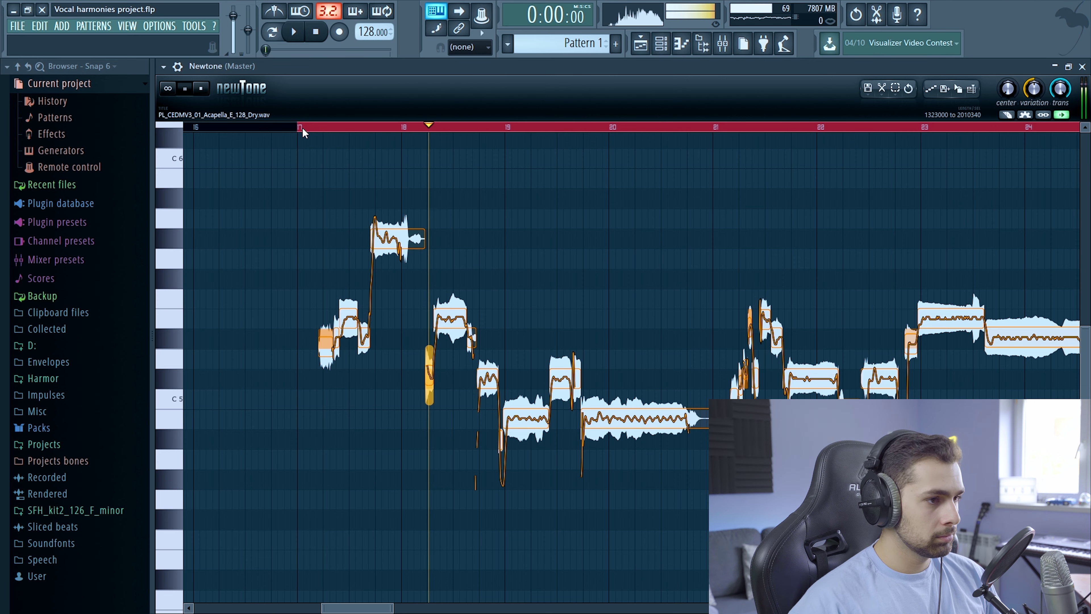
key("space")
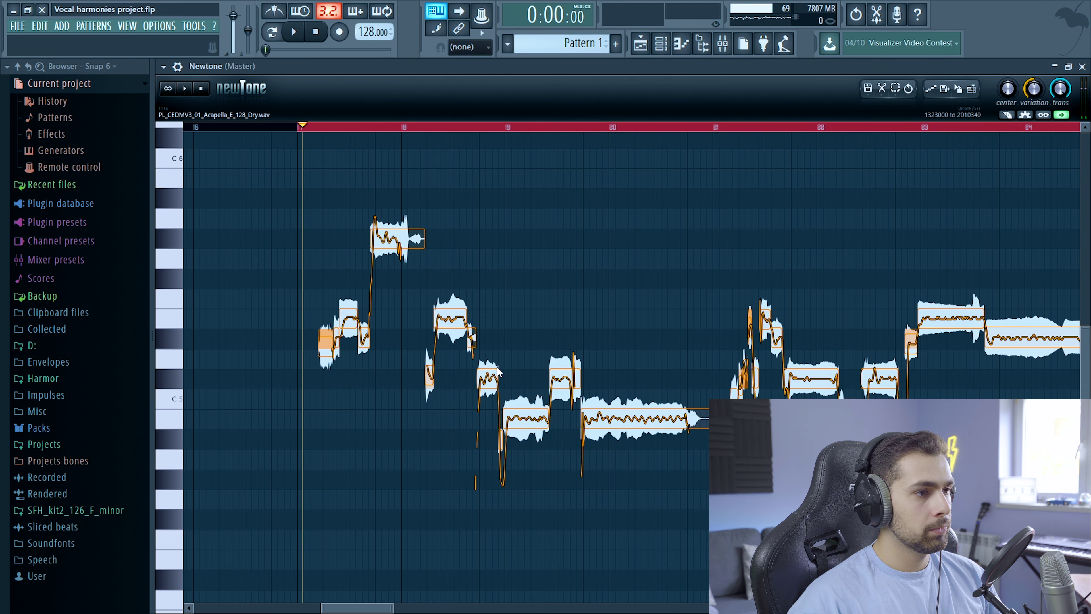
- Raise the long vocal notes in bars 19 to 24 to harmony pitches at G#5 and A#5, previewing the result
left_click_drag(528, 423, 528, 279)
left_click(436, 129)
key("space")
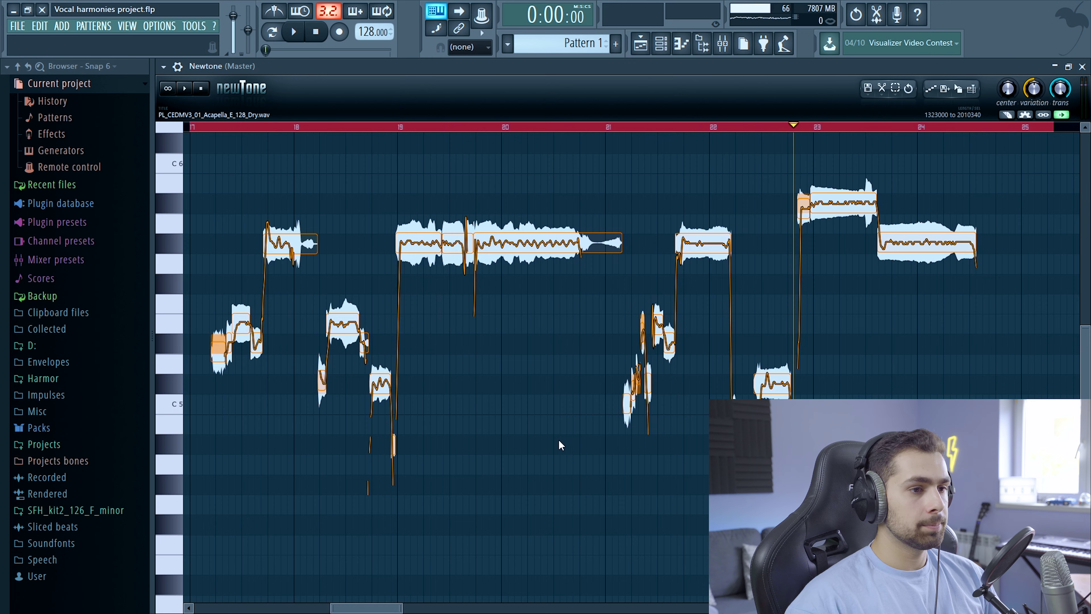
- Increase Newtone's pitch center correction, ease it back slightly, and raise the pitch variation of the harmony notes
scroll(568, 435, "down", 2)
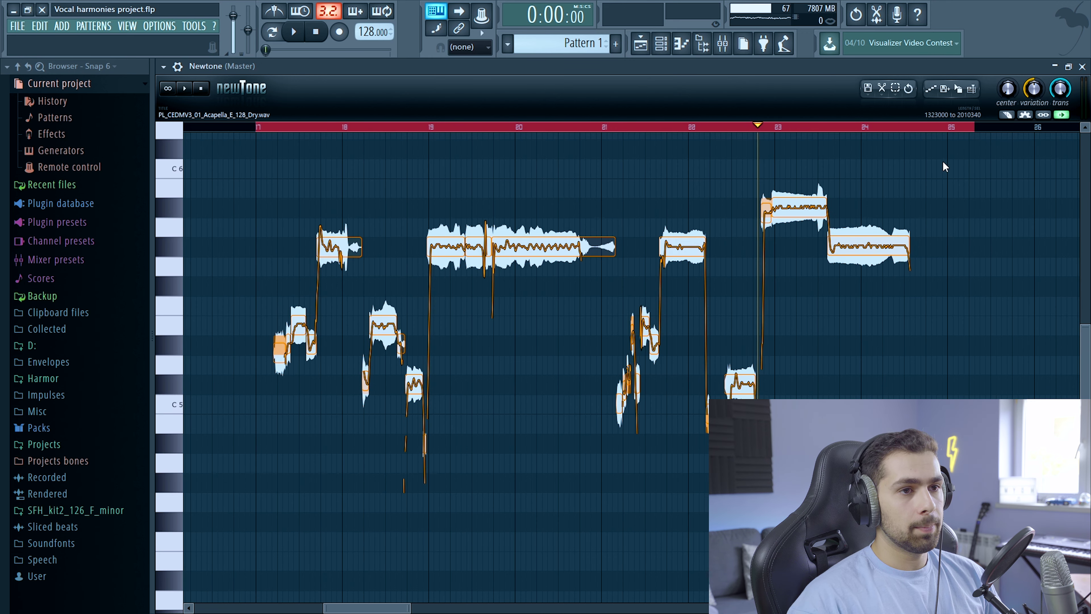
left_click_drag(1007, 89, 1007, 60)
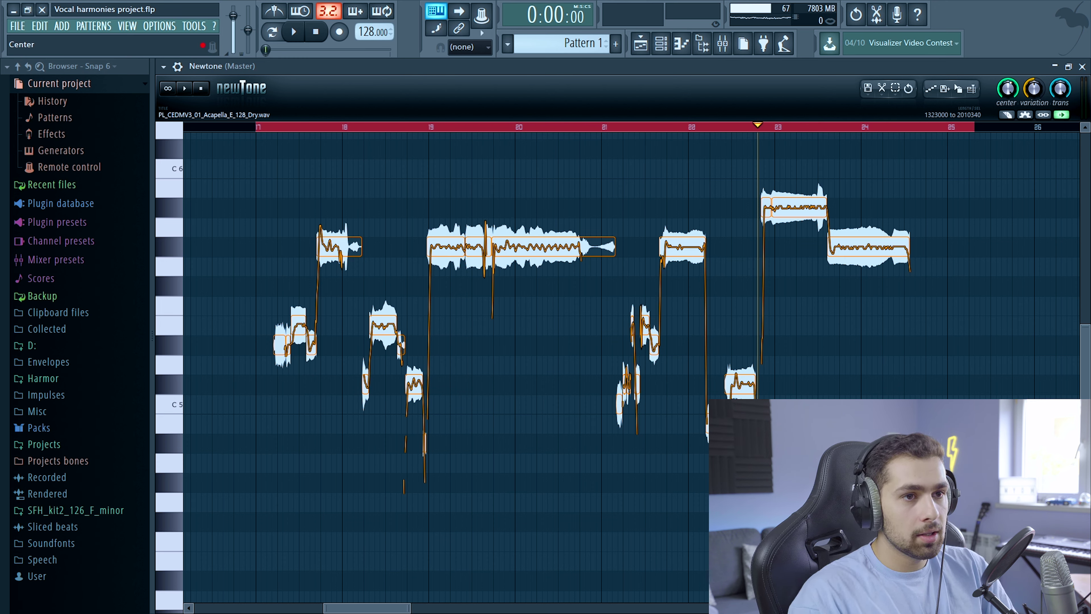
left_click_drag(1008, 89, 1008, 100)
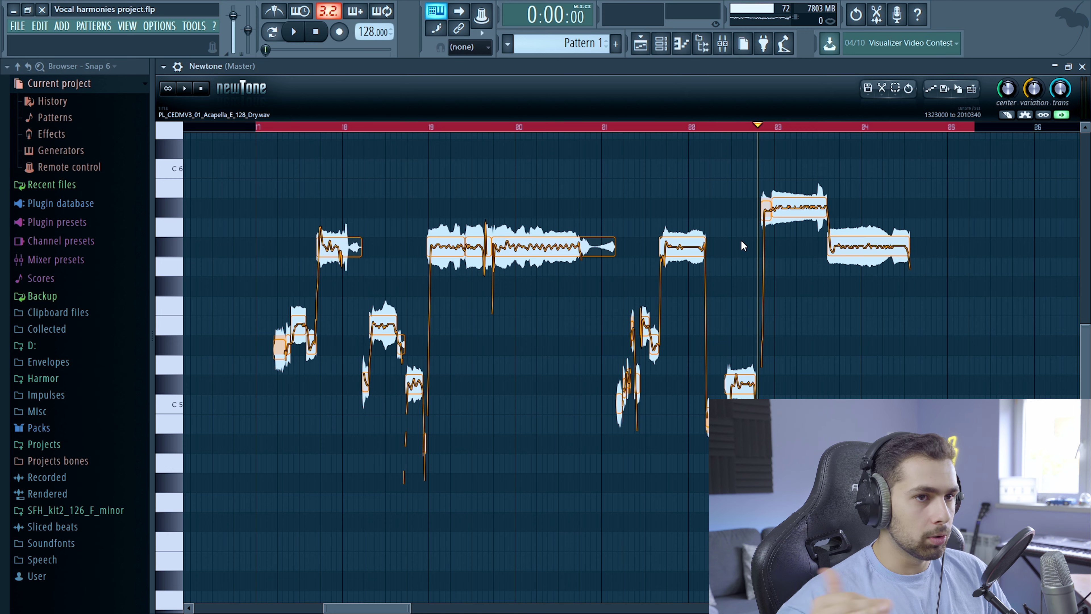
left_click_drag(1033, 88, 1033, 39)
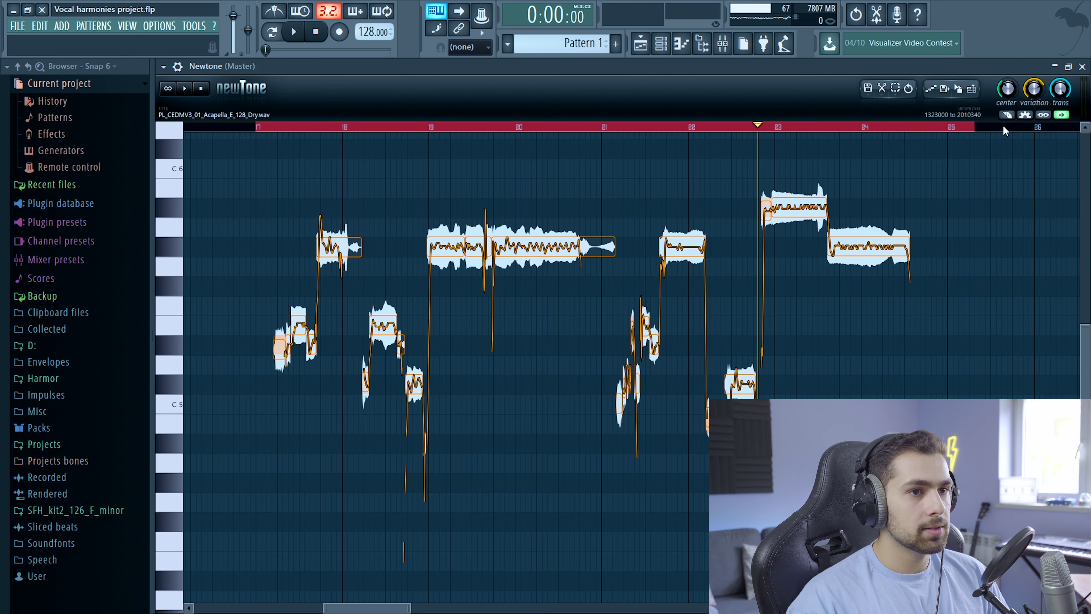
- Place the edited Newtone selection on playlist Track 7 and align its waveform with the vocal layers above
left_click_drag(959, 89, 509, 475)
left_click_drag(509, 475, 425, 429)
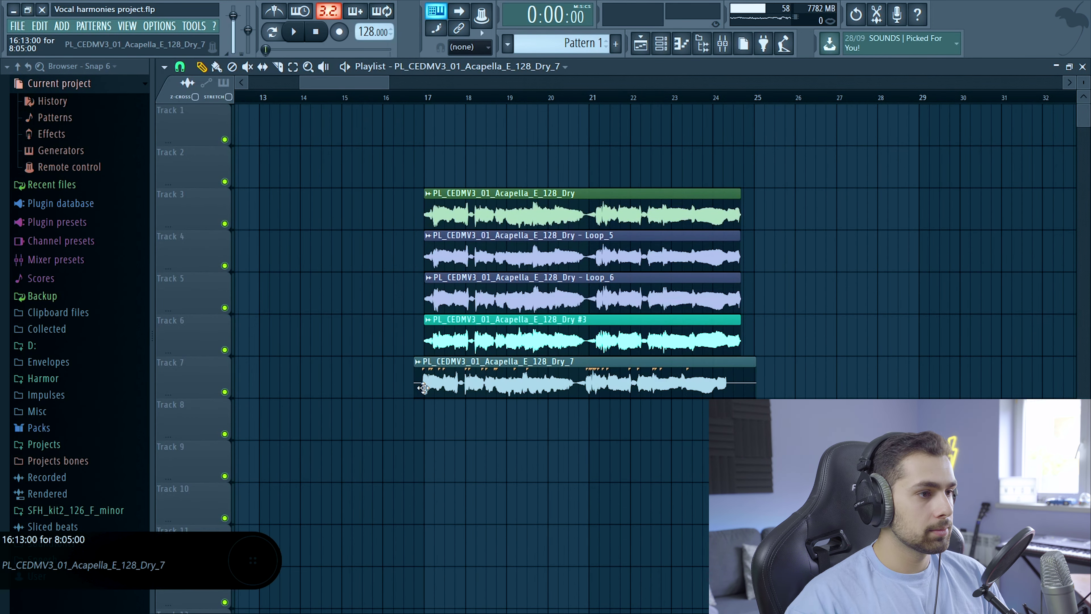
scroll(425, 389, "up", 3)
left_click_drag(440, 377, 453, 379)
scroll(863, 393, "up", 6)
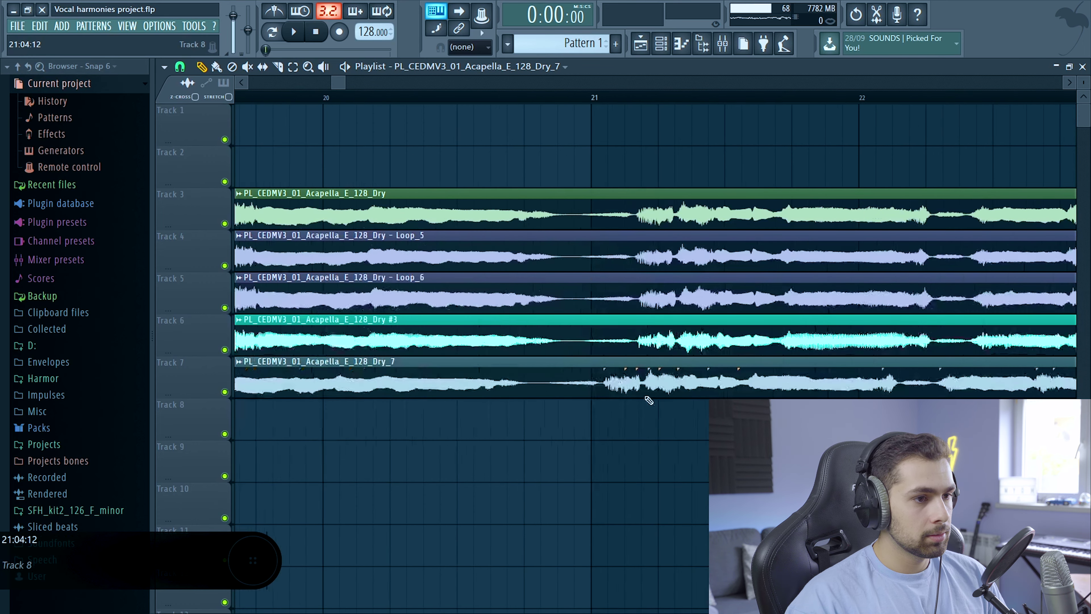
scroll(648, 399, "up", 3)
left_click_drag(642, 377, 677, 379)
scroll(674, 406, "down", 5)
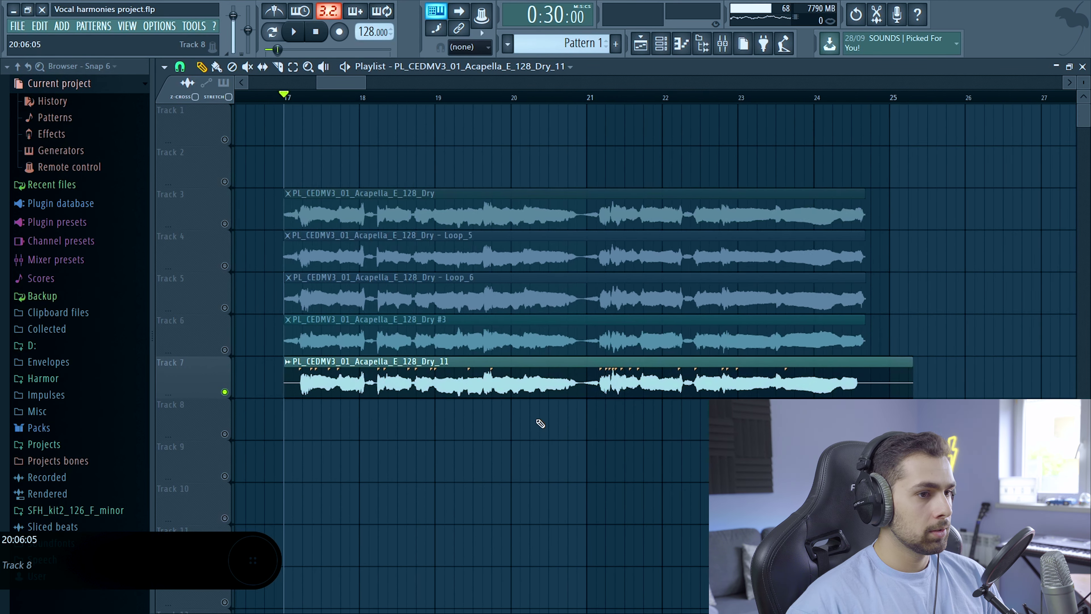
- Listen to the edited harmony on Track 7 by itself from bar 17
scroll(541, 423, "down", 3)
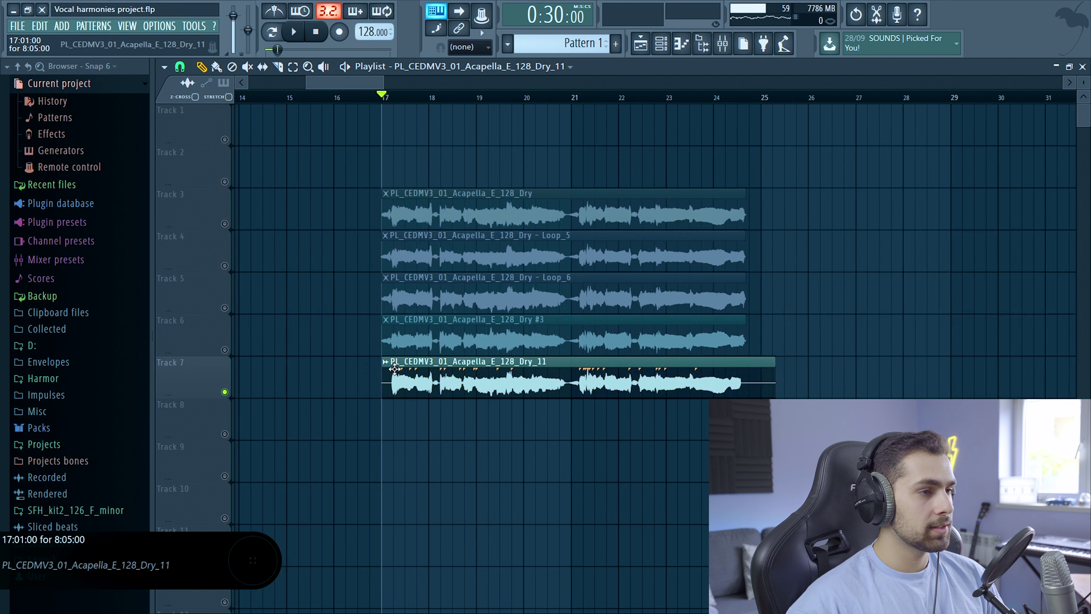
key("space")
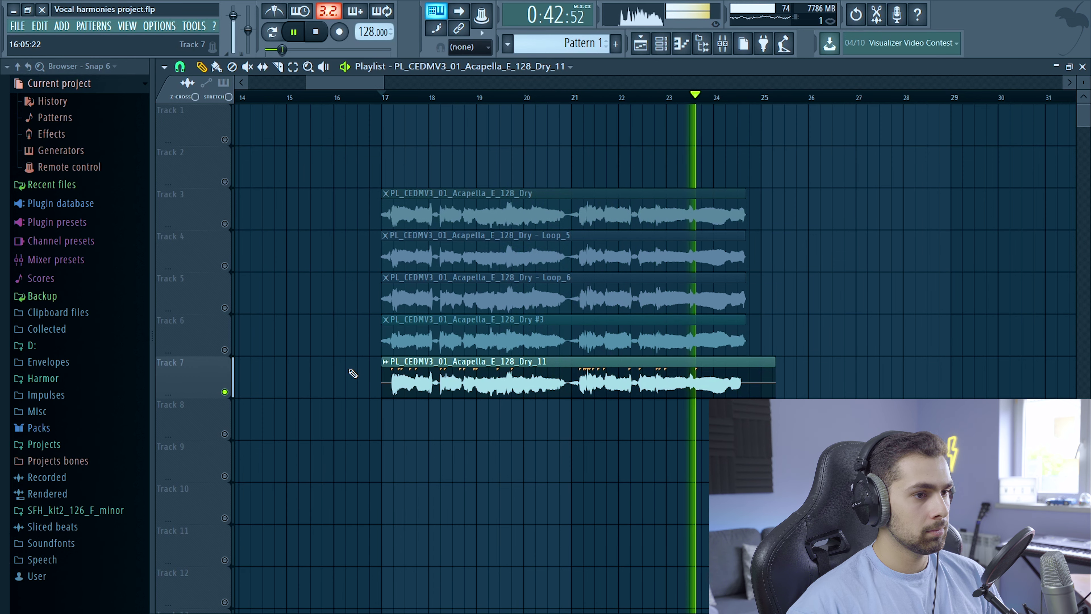
key("space")
- Unmute the dry acapella on Track 3 and lower the harmony's channel volume to 62% (-9.4 dB) while playing both together
left_click(225, 223)
double_click(608, 257)
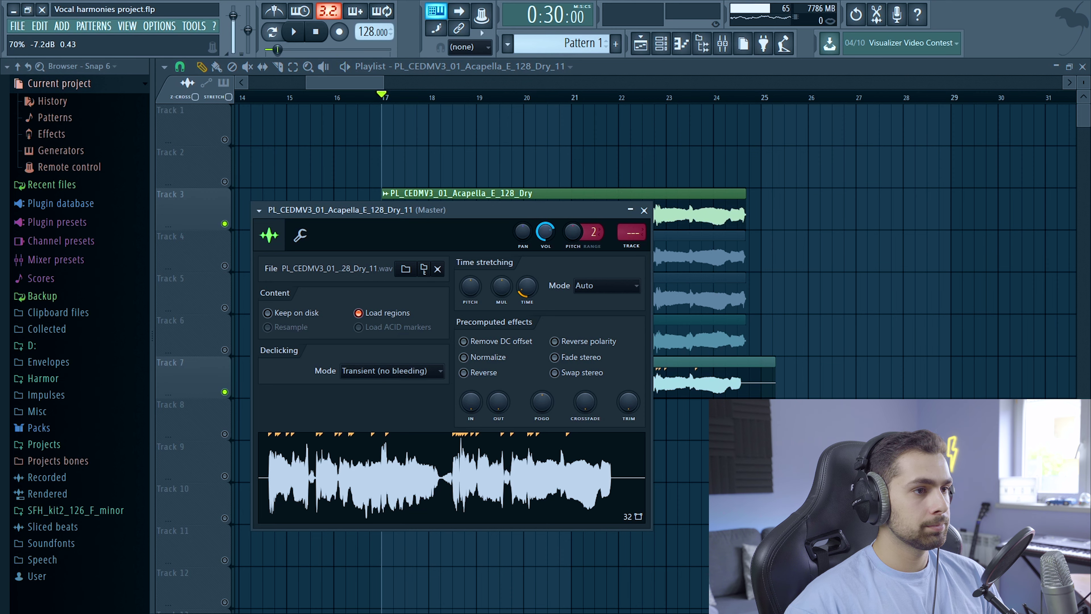
key("space")
left_click(644, 210)
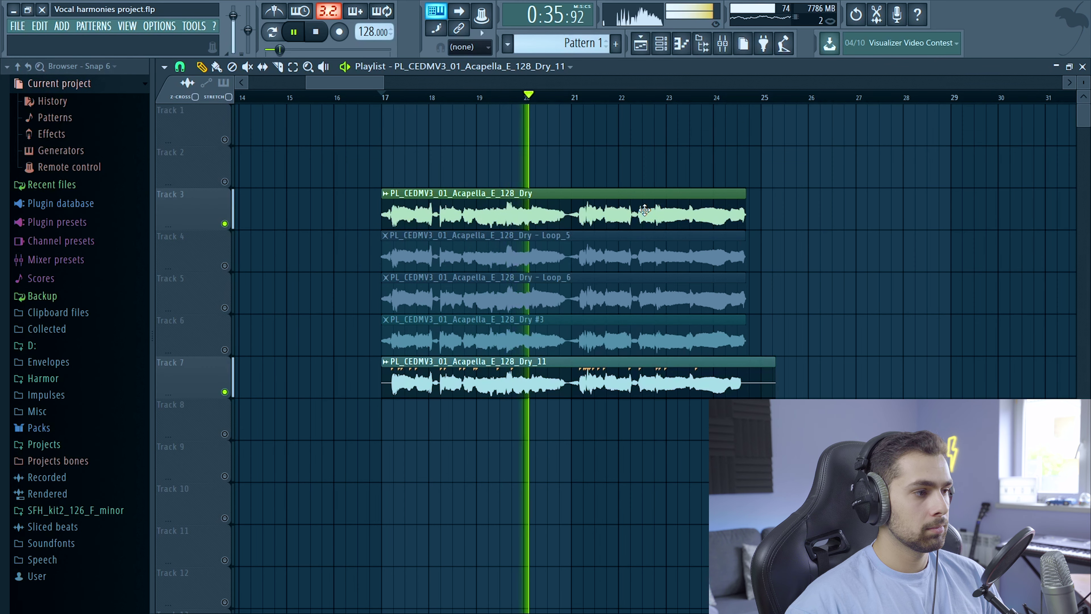
double_click(502, 382)
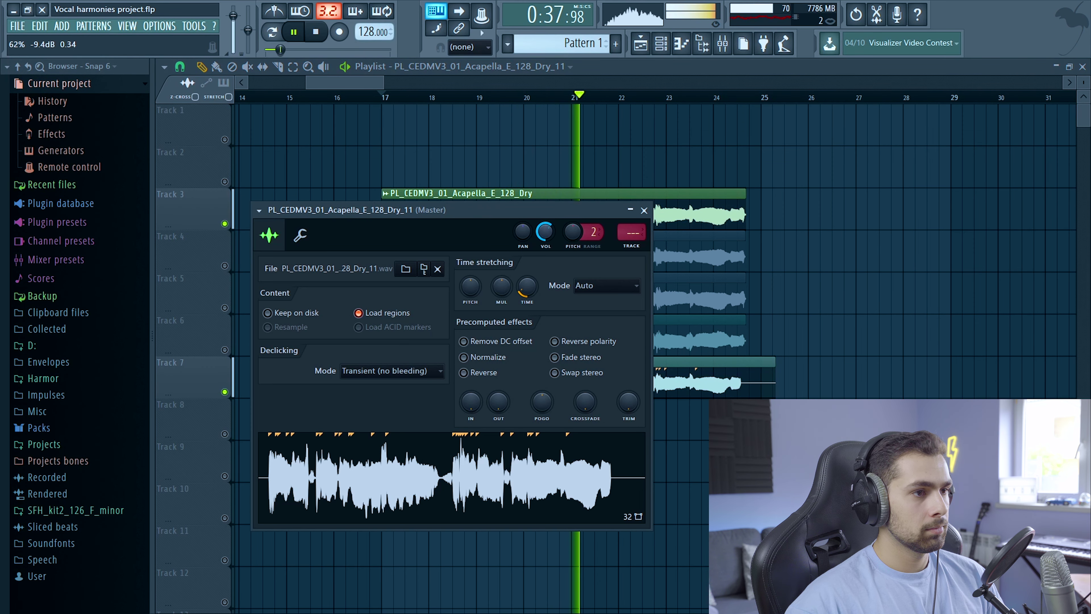
left_click(644, 211)
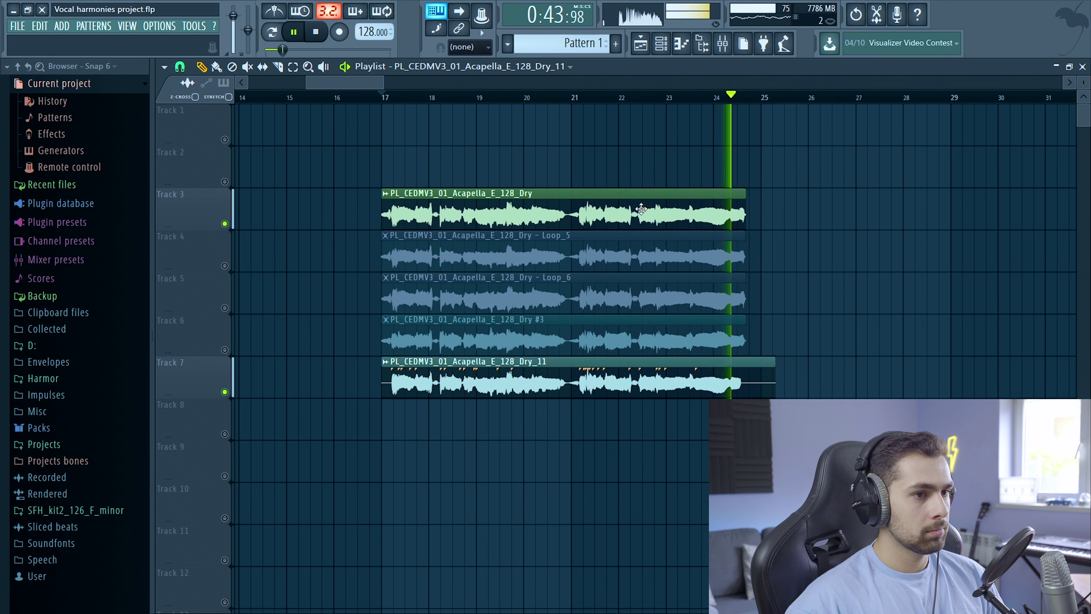
key("space")
- Shift the Track 7 harmony clip slightly earlier for tighter timing against the vocal layers above
scroll(394, 414, "up", 5)
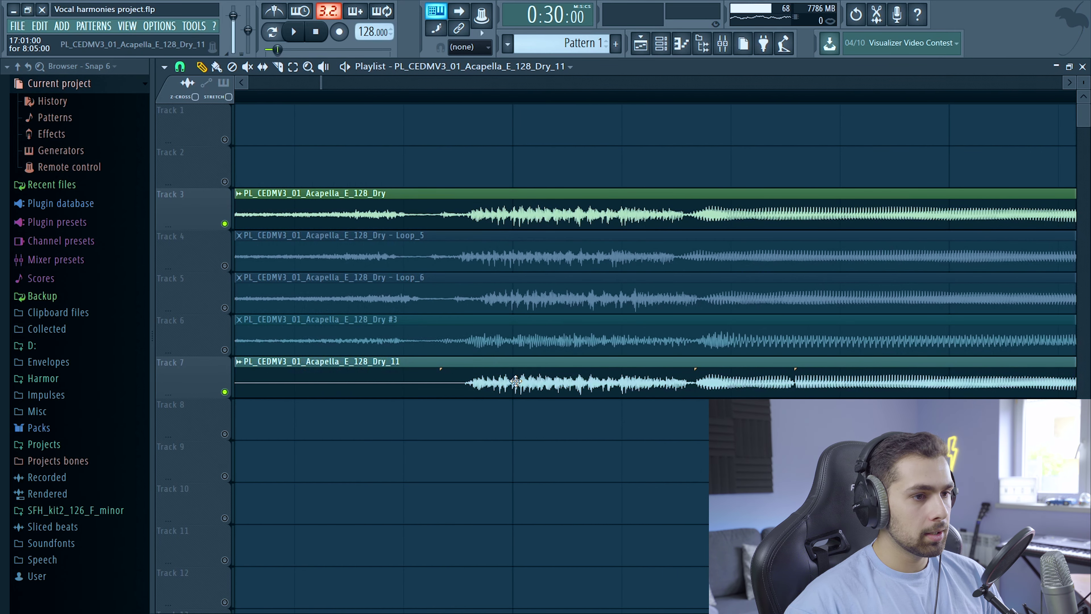
left_click_drag(517, 380, 500, 381)
scroll(439, 413, "down", 2)
scroll(439, 413, "down", 2)
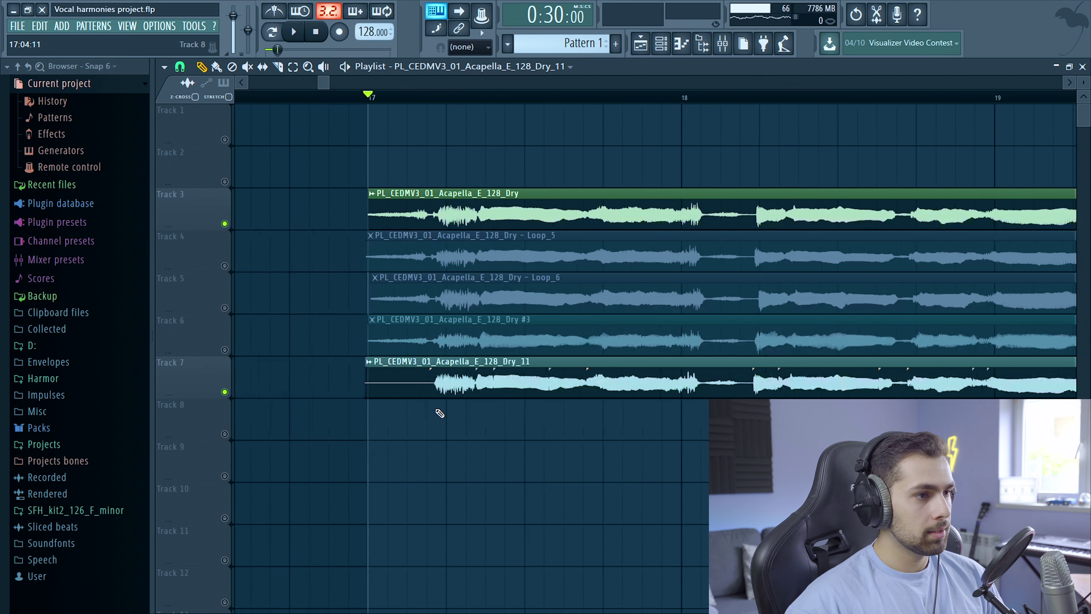
- Route the harmony to a free mixer track and load Fruity Parametric EQ 2 in its first effect slot
double_click(483, 382)
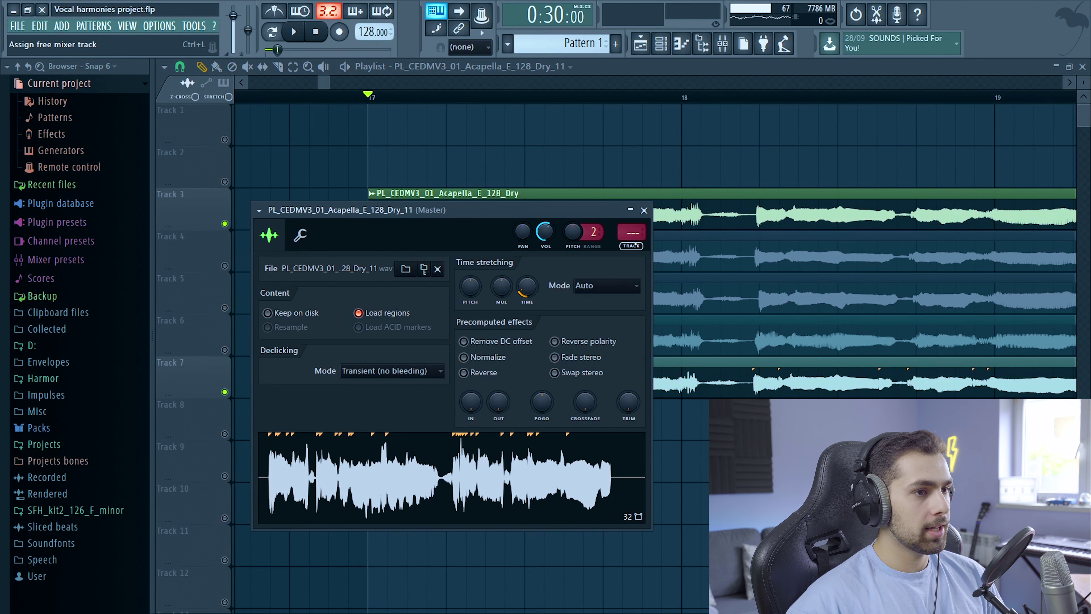
left_click(638, 247)
left_click(985, 116)
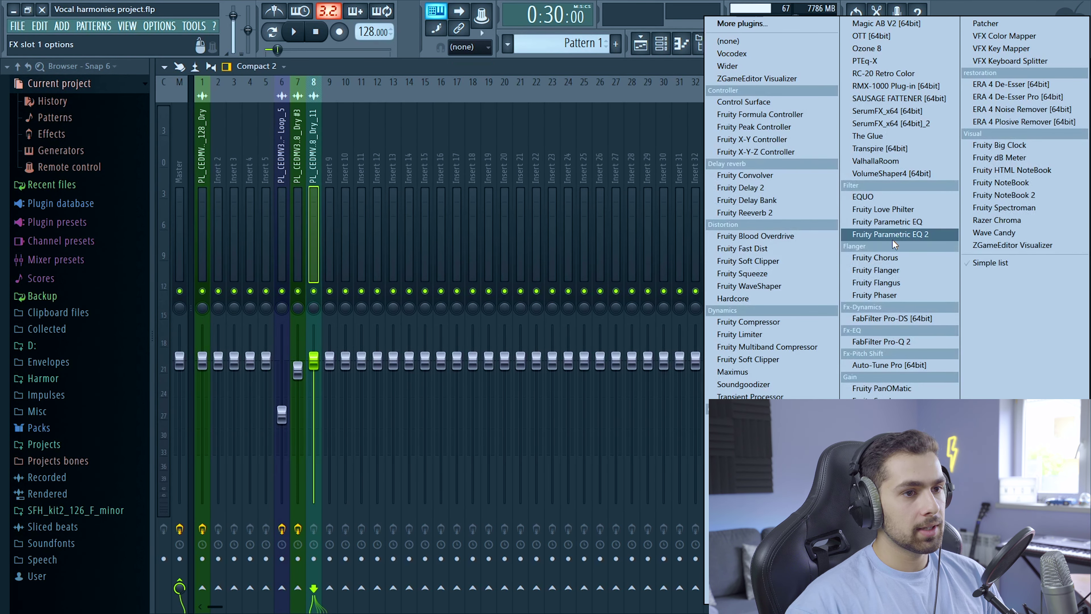
left_click(900, 239)
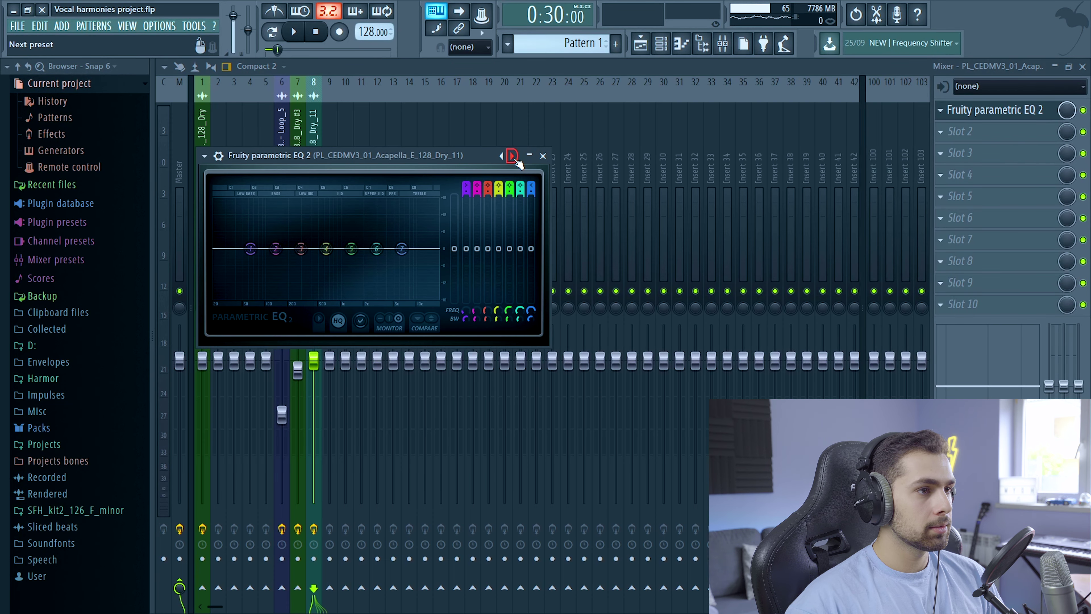
left_click_drag(229, 250, 275, 249)
- Add a second Fruity Parametric EQ 2, gently dip its upper bands, and set the band 1 low shelf to -18 dB at 72 Hz
left_click(964, 131)
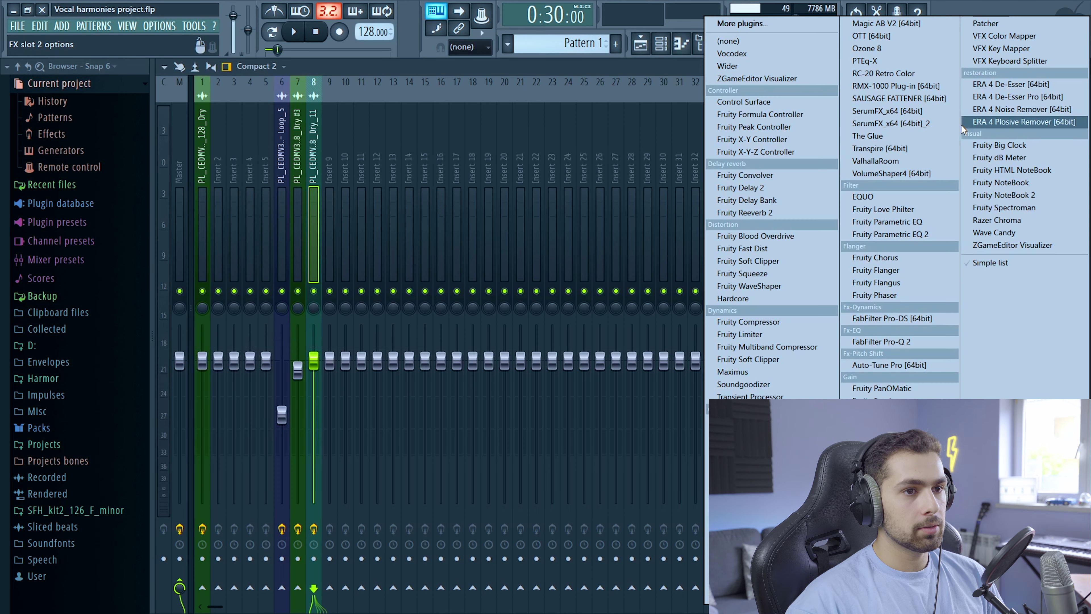
left_click(904, 235)
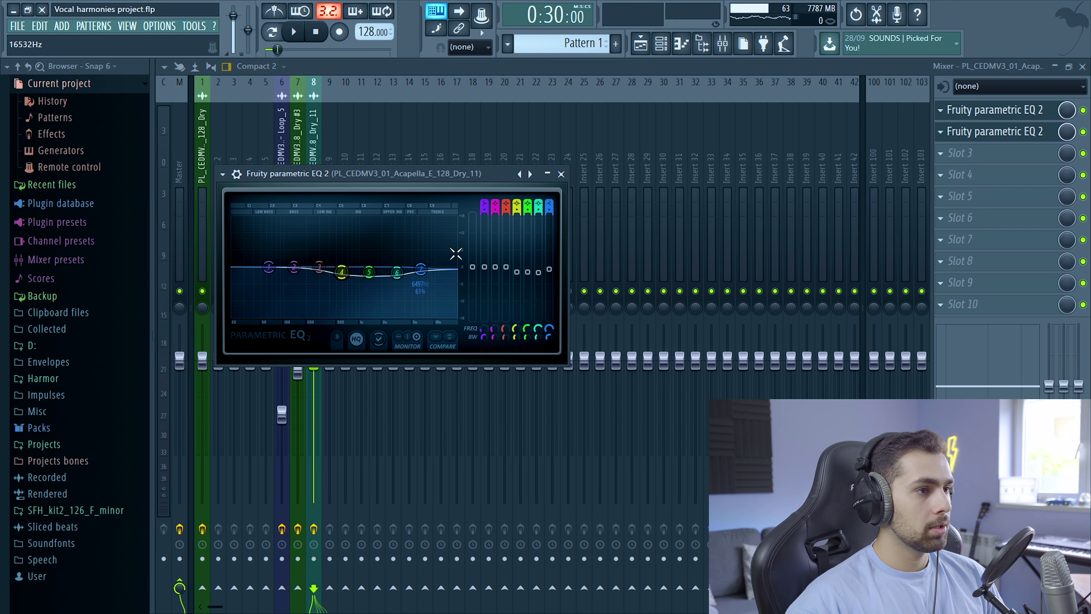
left_click_drag(269, 268, 272, 313)
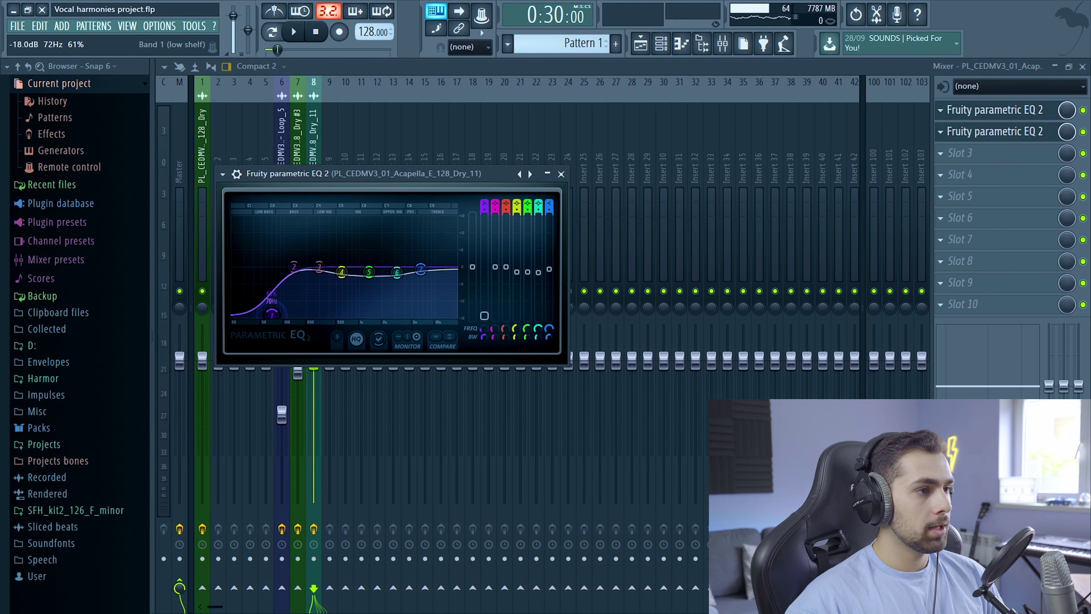
- Unmute all the vocal layer tracks in the playlist
left_click(640, 43)
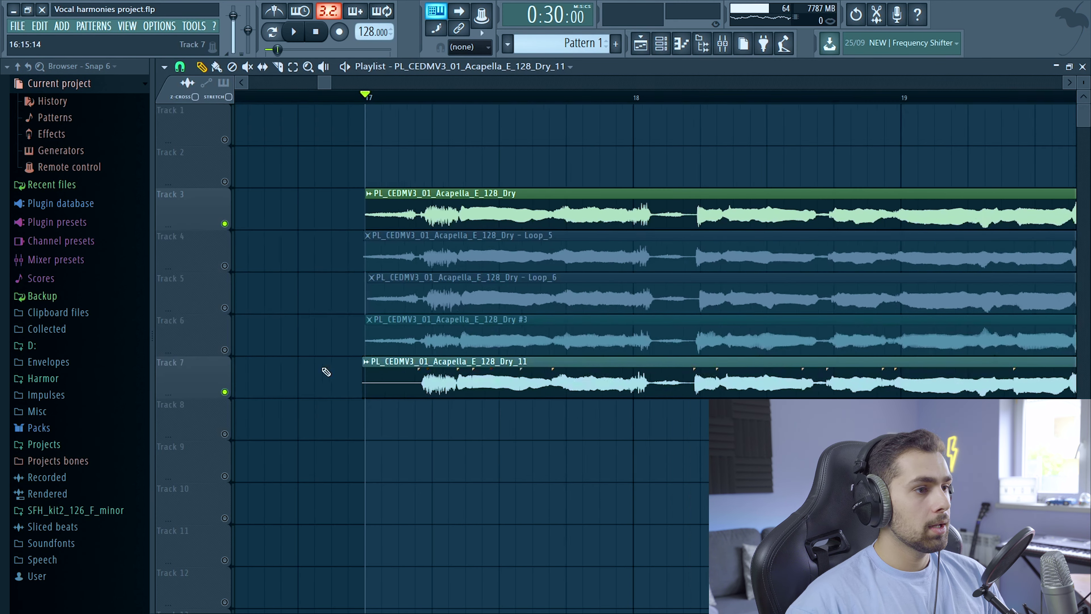
right_click(224, 267)
right_click(225, 267)
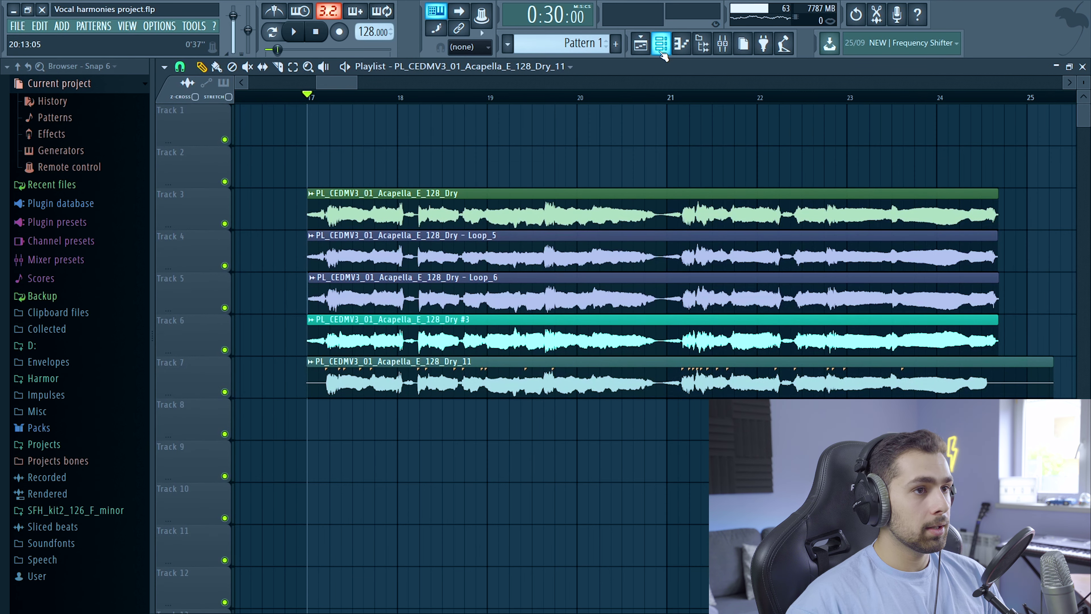
- Balance the harmony's mixer fader during playback, bringing it up from silence and settling it somewhat below -8.0 dB
left_click(722, 43)
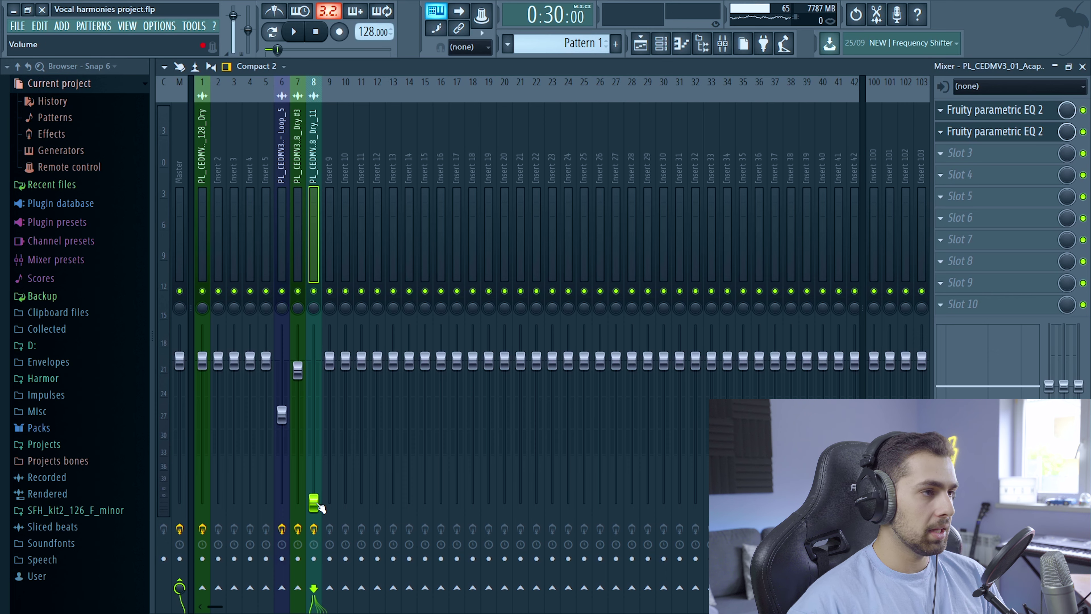
key("space")
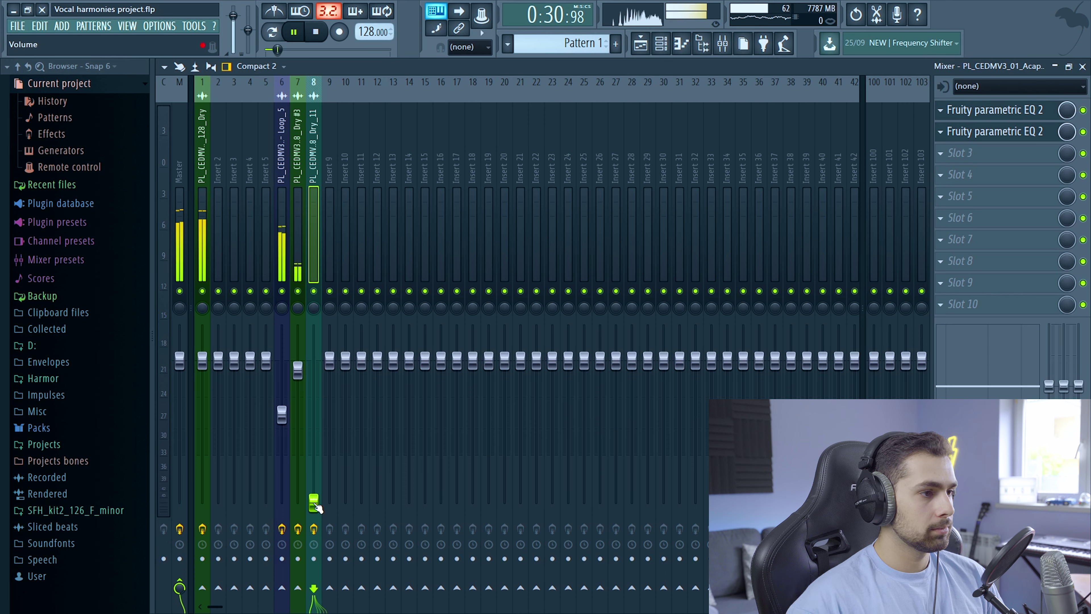
left_click_drag(314, 503, 314, 402)
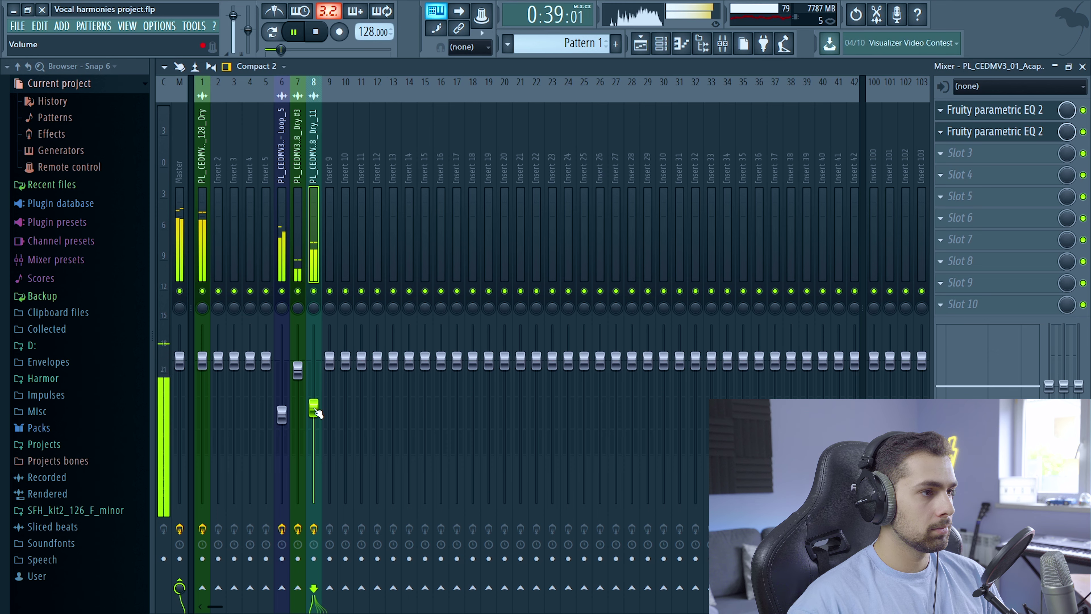
left_click_drag(317, 411, 318, 414)
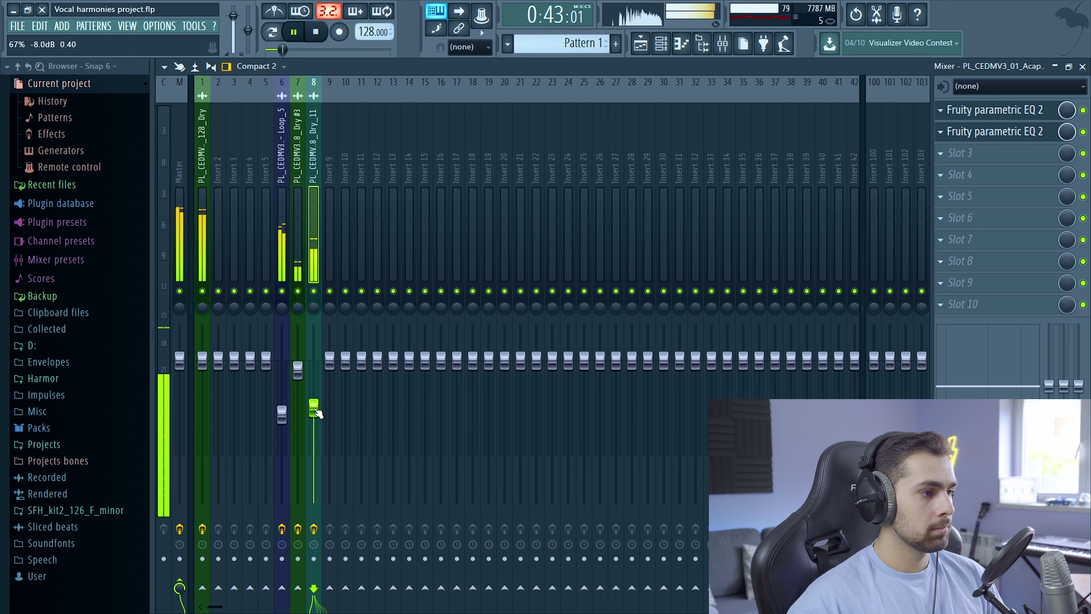
left_click_drag(318, 411, 318, 424)
key("space")
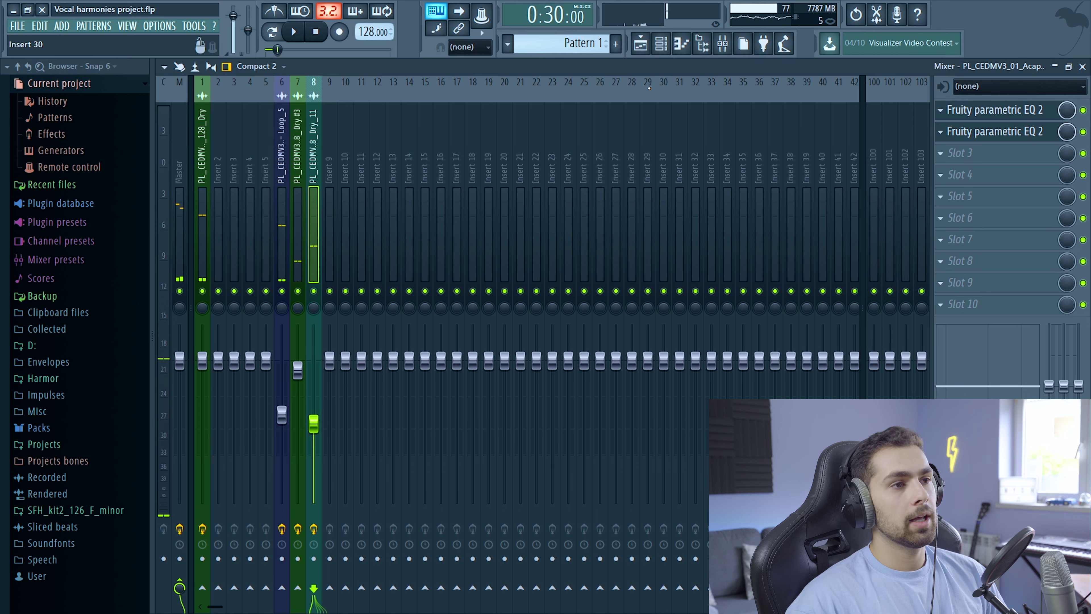
- Solo the dry acapella on playlist Track 3 and listen to it from bar 17
left_click(642, 44)
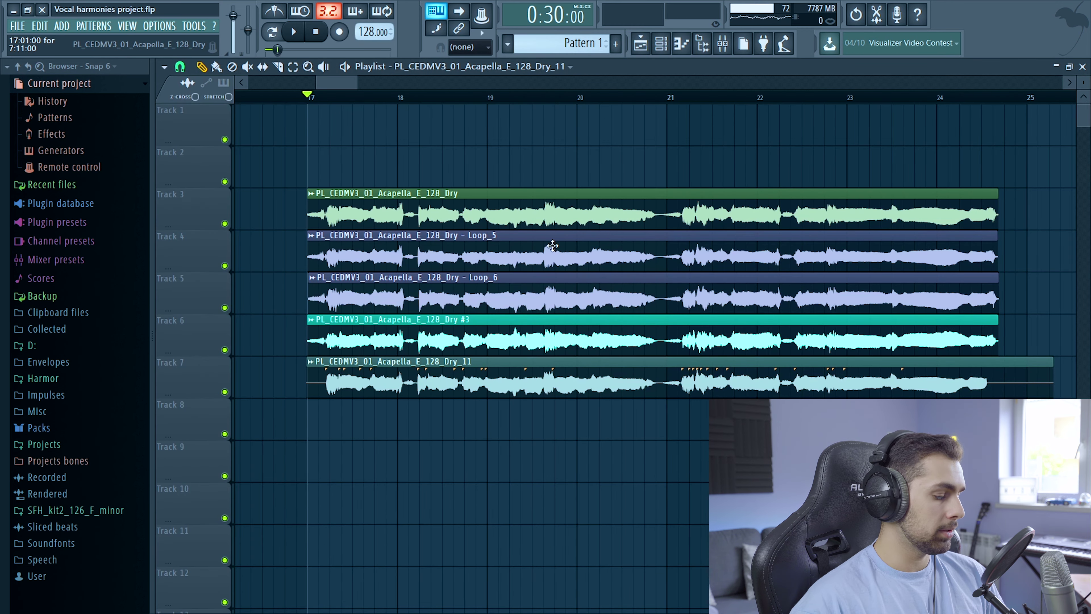
scroll(591, 223, "down", 3)
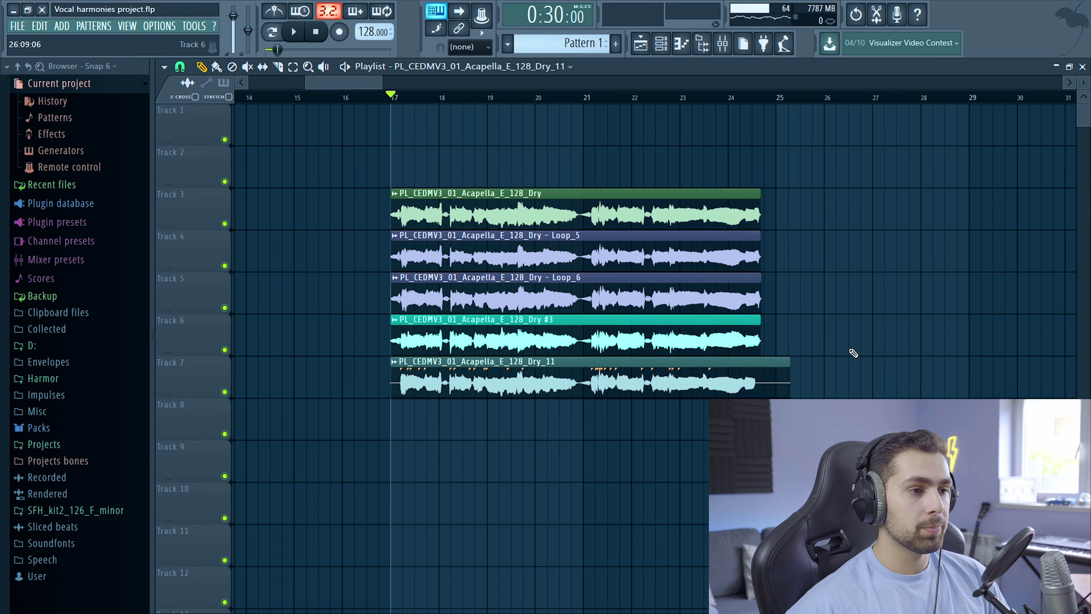
right_click(225, 224)
key("space")
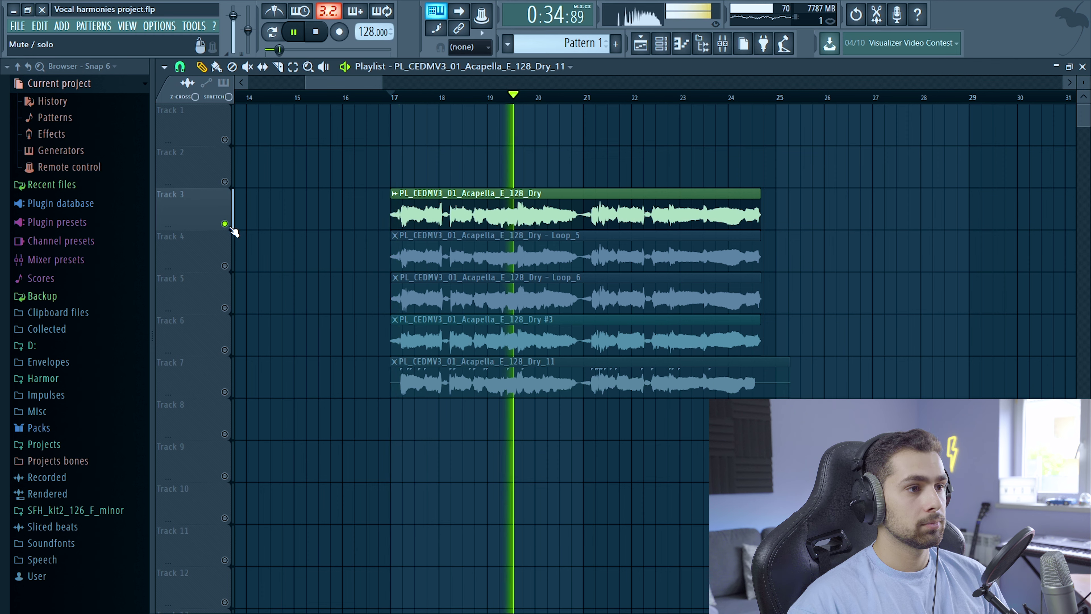
key("space")
- Play all the vocal layers together, alternating with the soloed Track 3 acapella to compare the full stack with the dry vocal
right_click(231, 228)
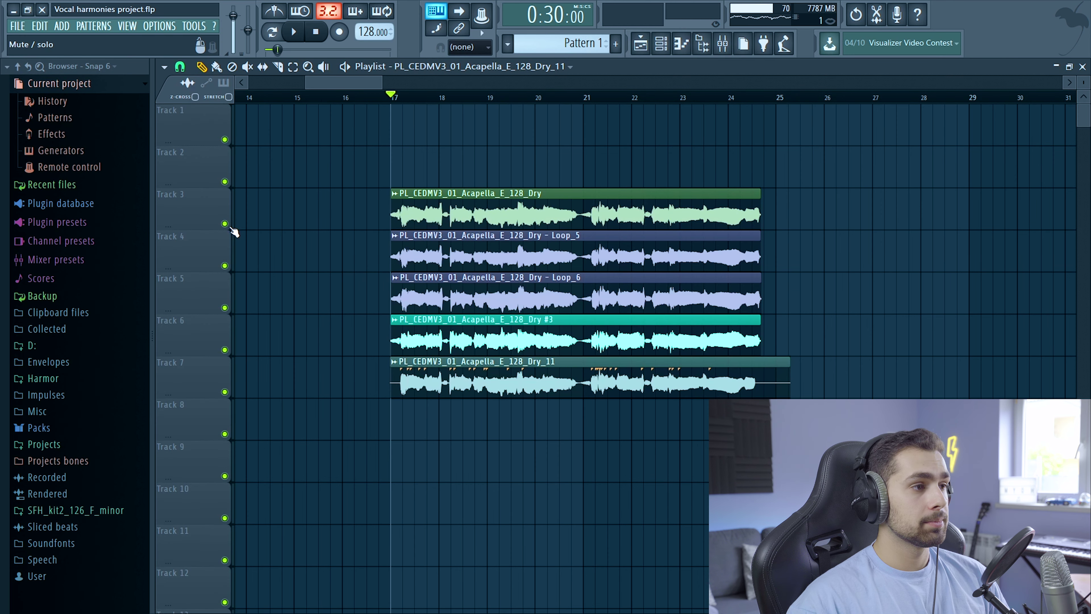
key("space")
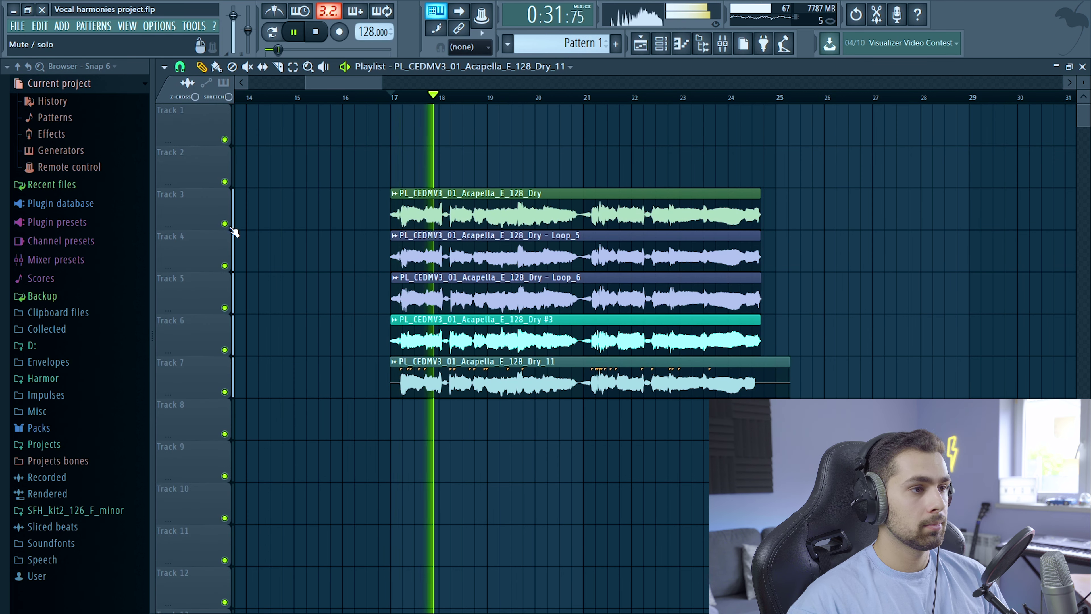
right_click(231, 227)
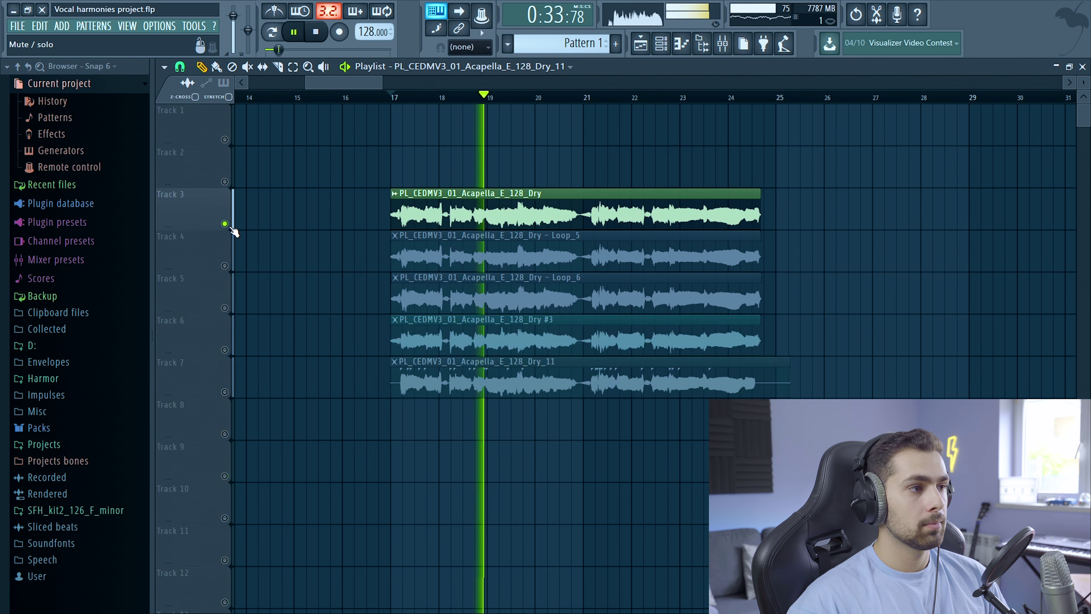
right_click(231, 228)
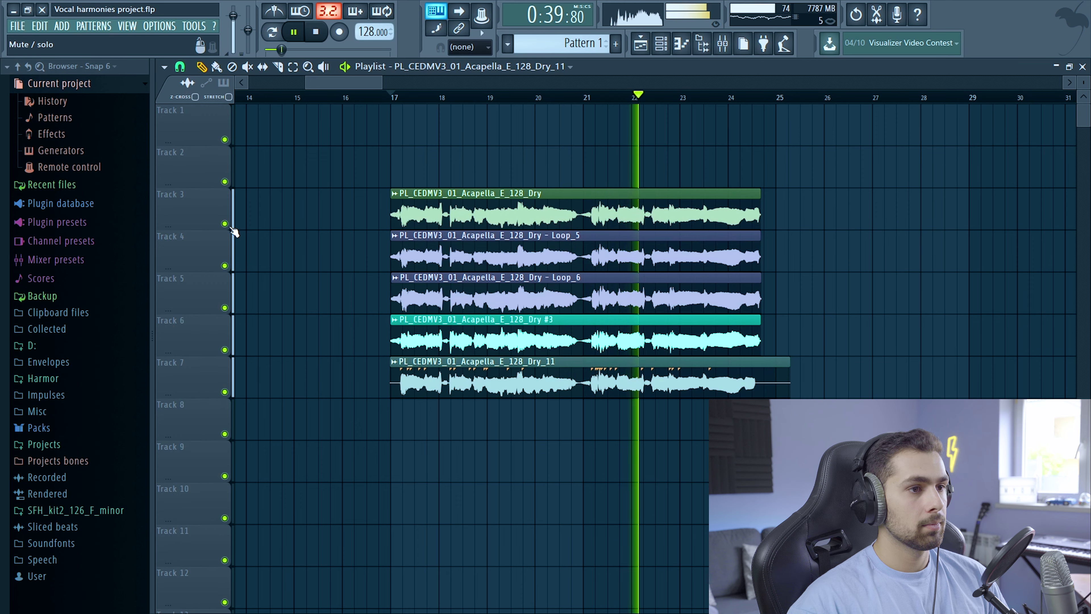
right_click(231, 228)
right_click(231, 228)
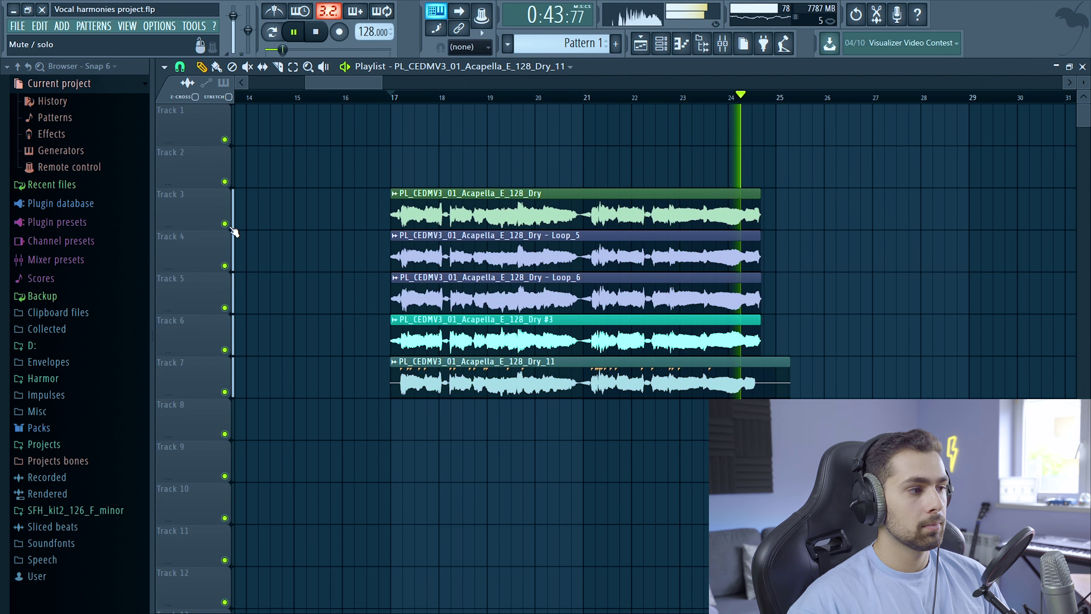
key("space")
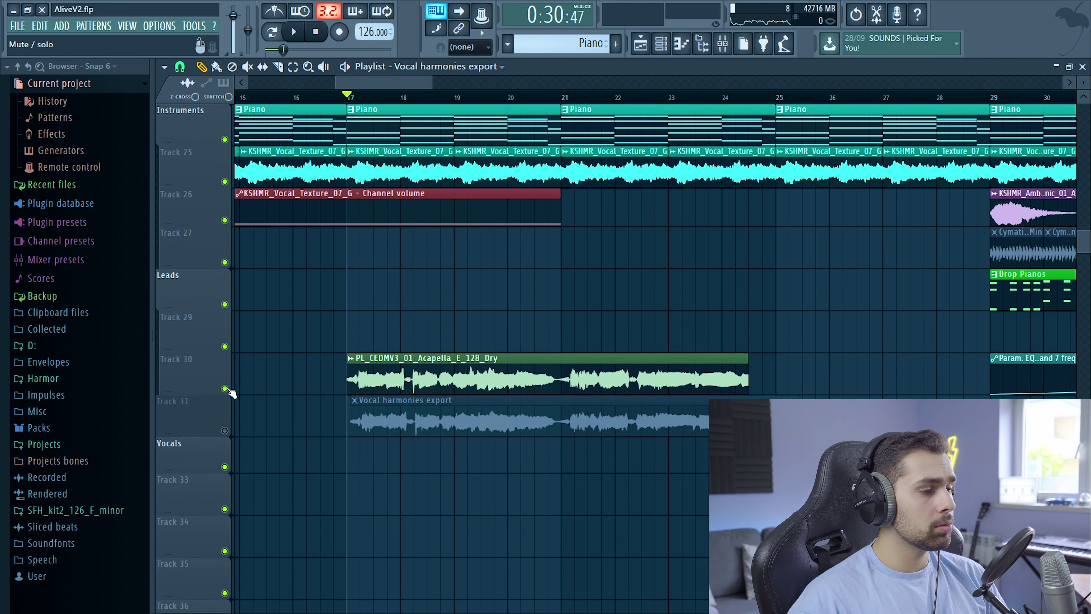
- In the AliveV2 project, listen to the dry acapella on Track 30 in the arrangement, and to the vocal harmonies export on Track 31 in its place
key("space")
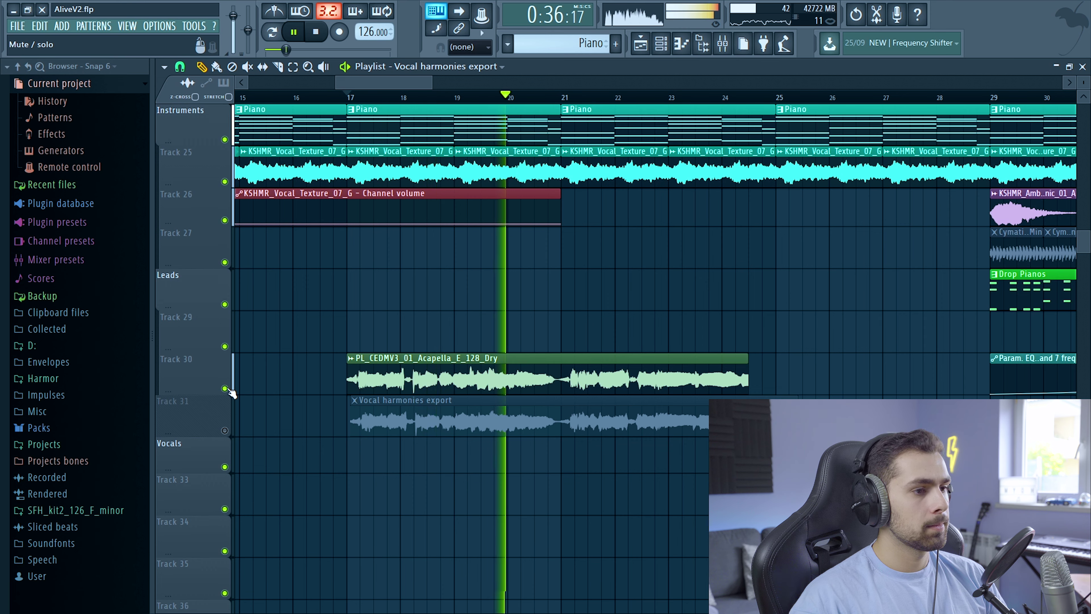
key("space")
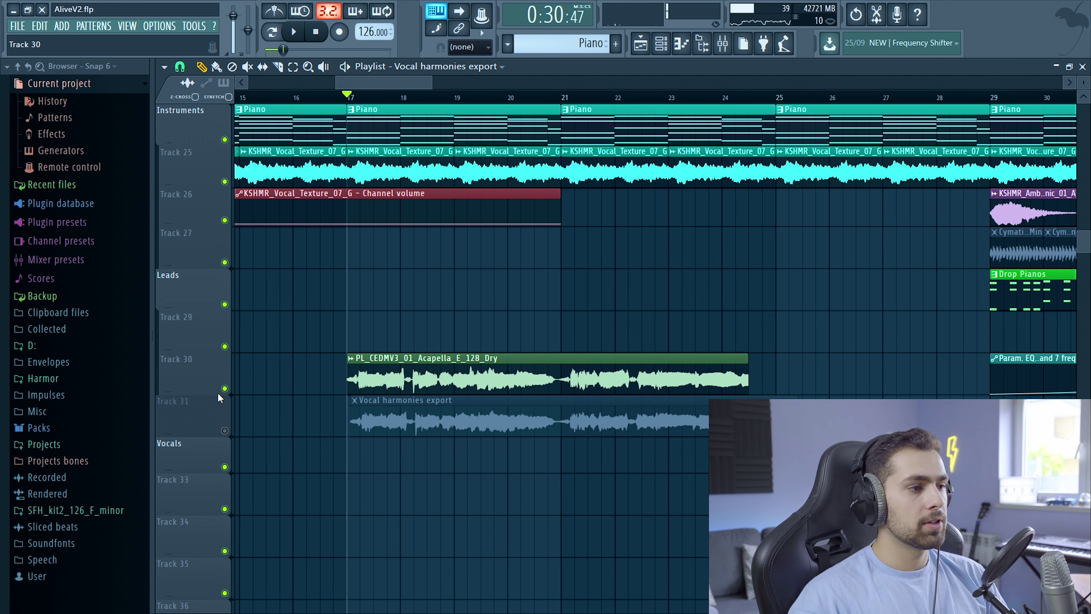
left_click(225, 388)
left_click(225, 430)
key("space")
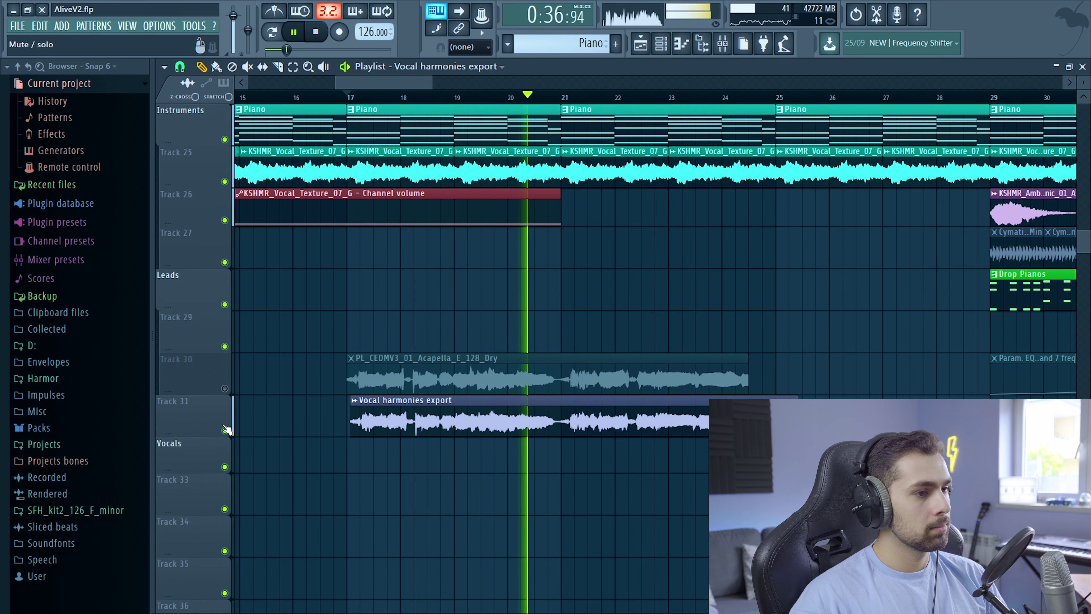
- Switch back to the dry acapella and again to the harmonies export during playback to compare them in the mix
left_click(225, 430)
left_click(225, 389)
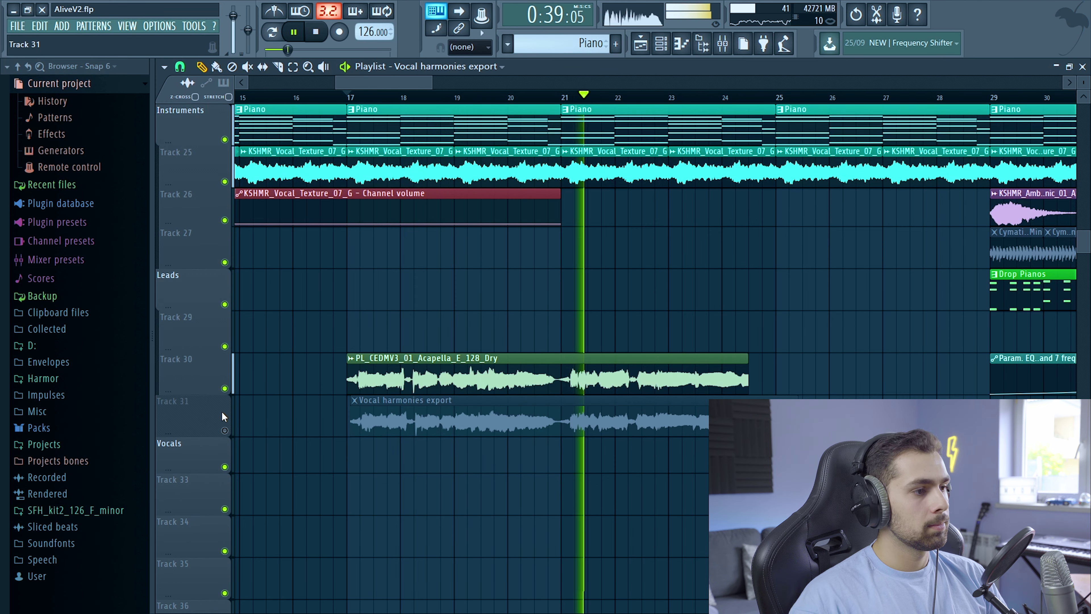
left_click(225, 389)
left_click(225, 430)
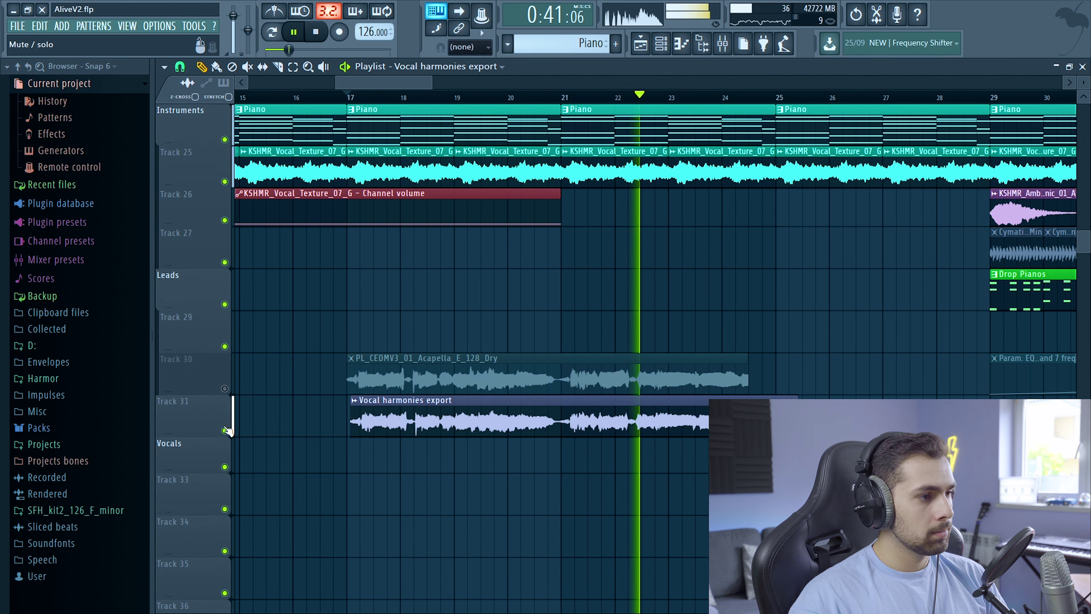